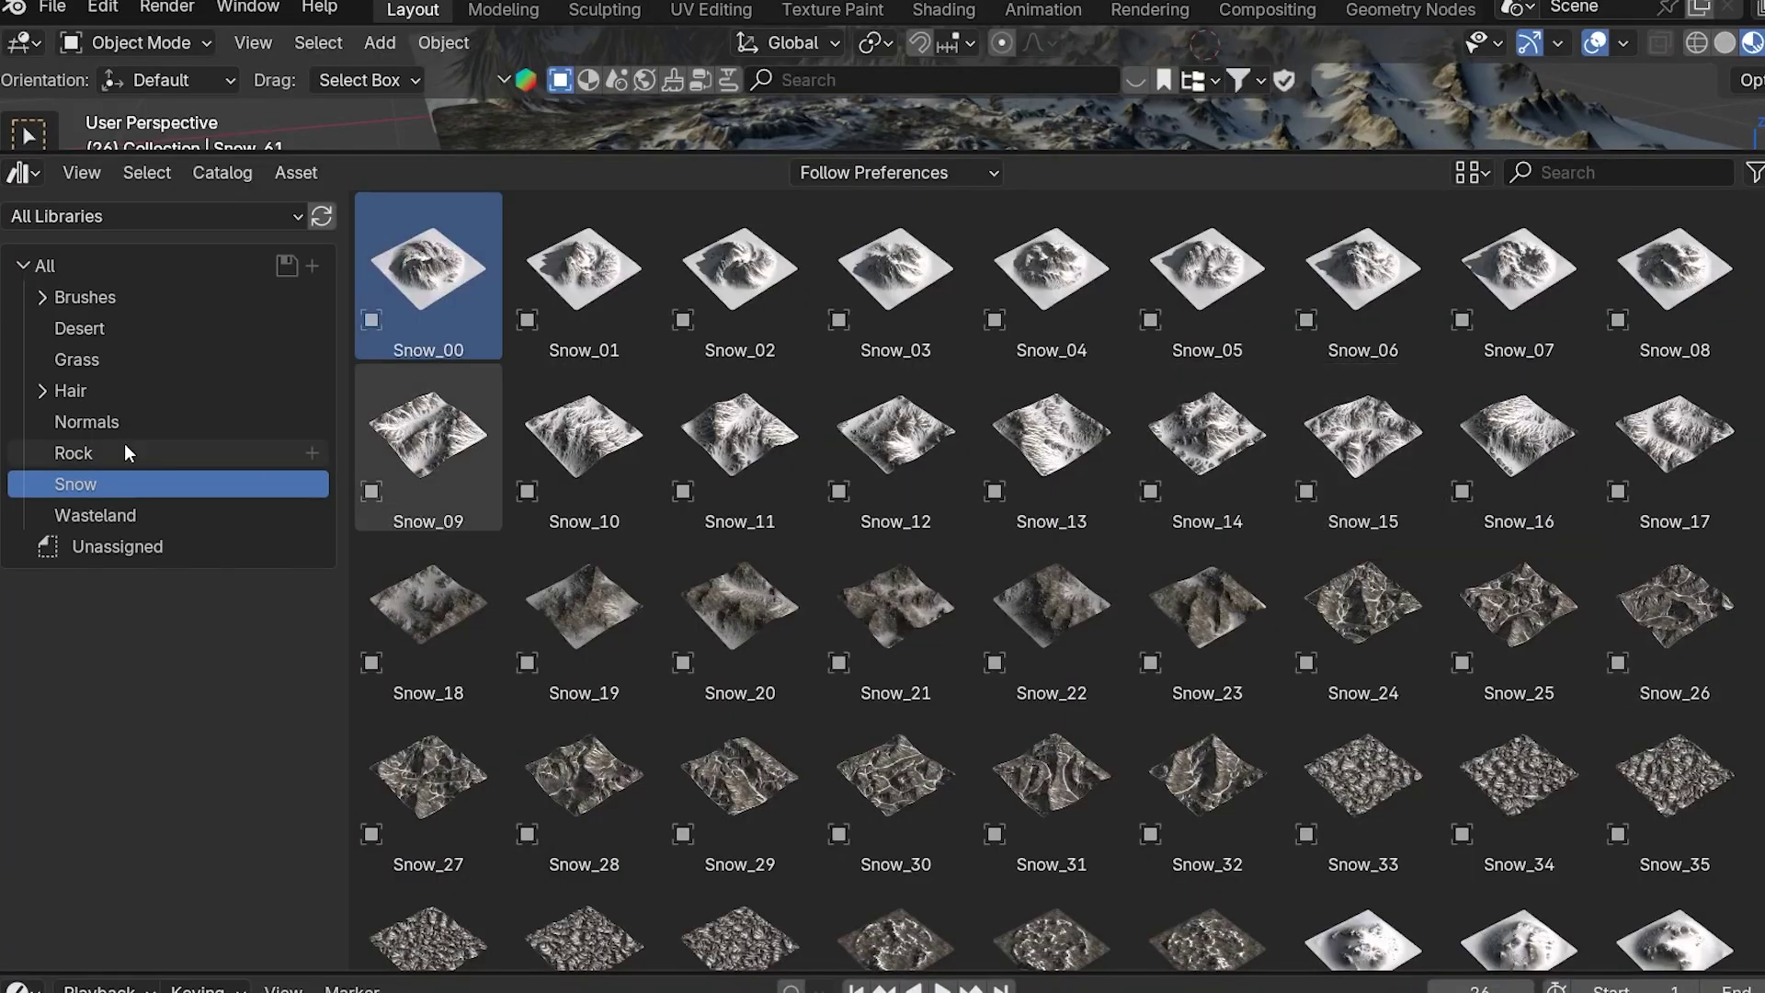
- Browse the Rock, Desert and Normals terrain catalogs, finishing on the Snow terrain thumbnails
left_click(118, 447)
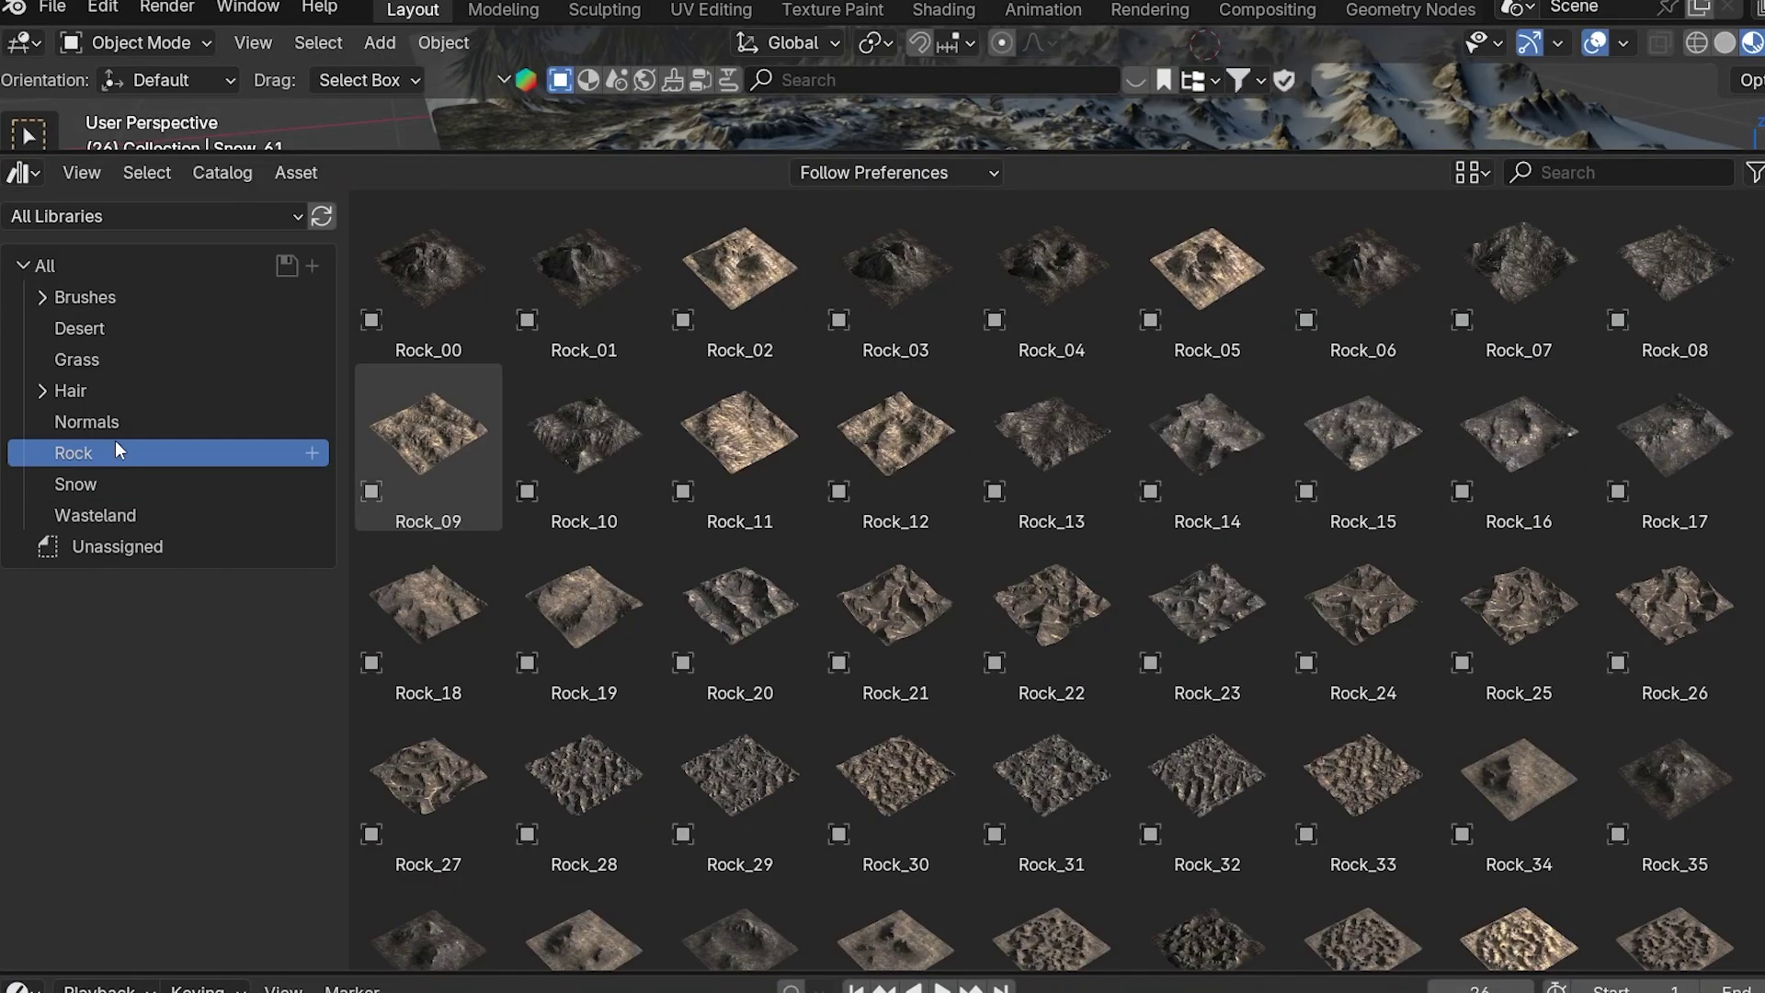
left_click(120, 331)
scroll(770, 473, "down", 3)
scroll(769, 473, "down", 5)
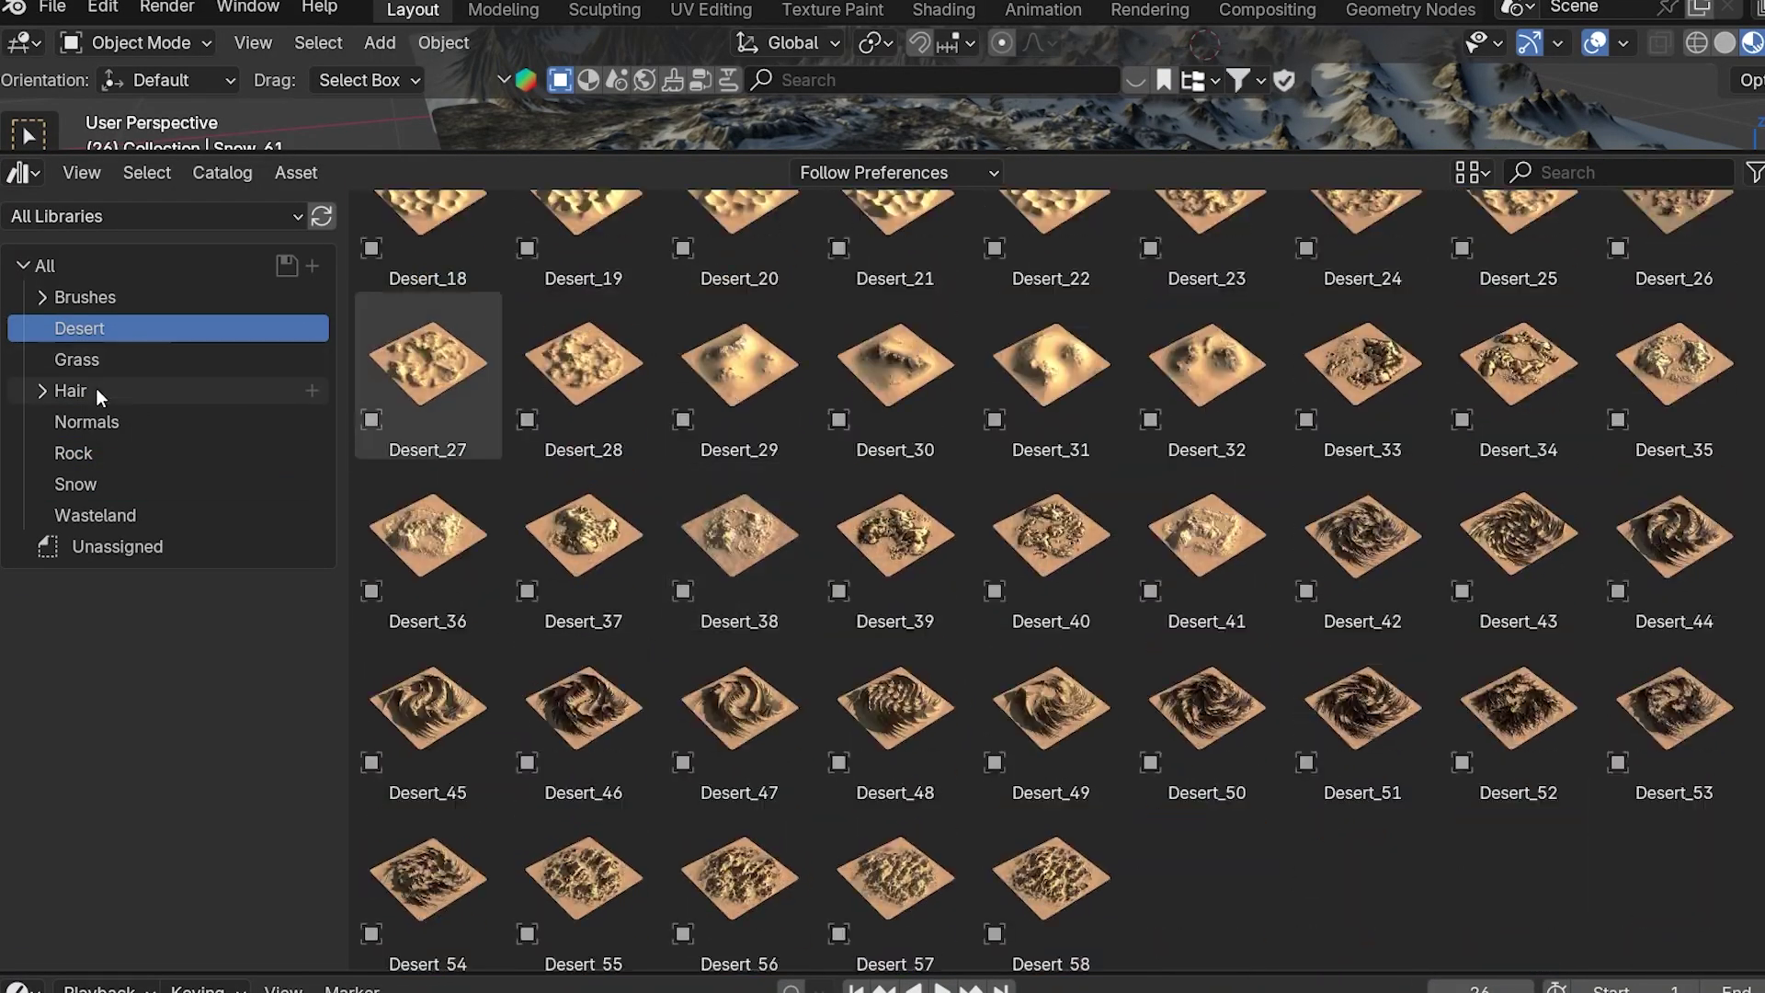
left_click(87, 421)
left_click(74, 453)
scroll(450, 470, "down", 5)
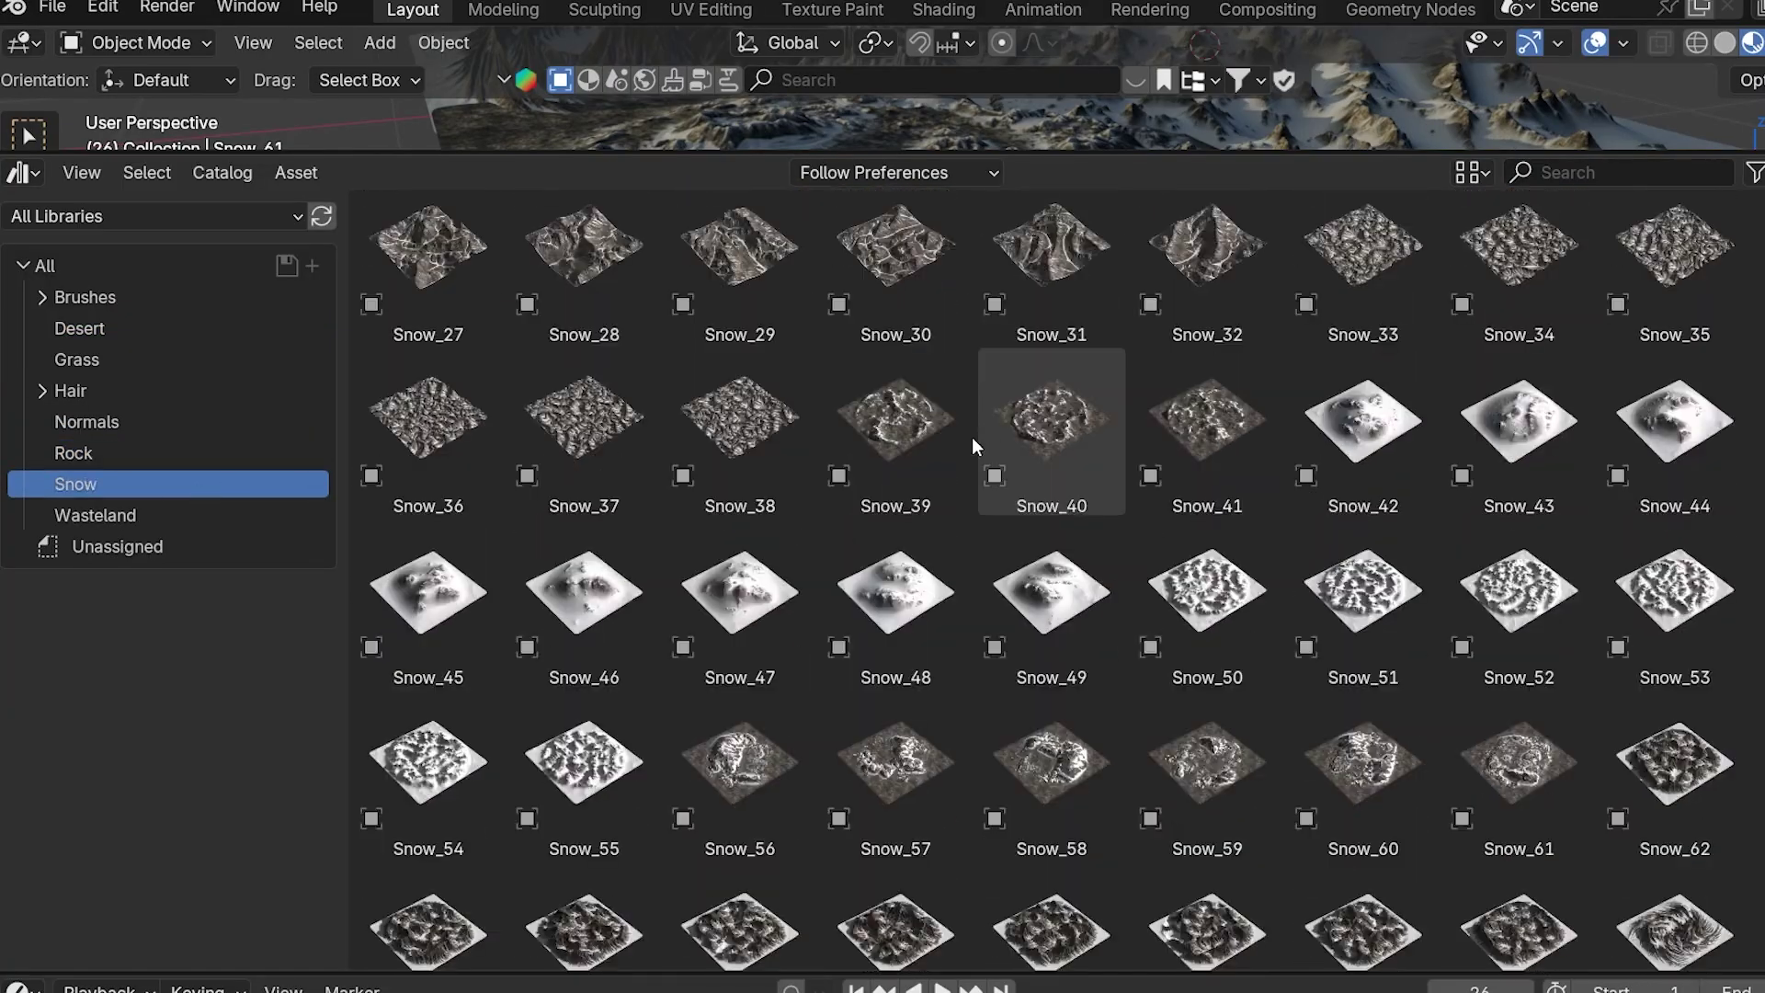
scroll(972, 438, "up", 3)
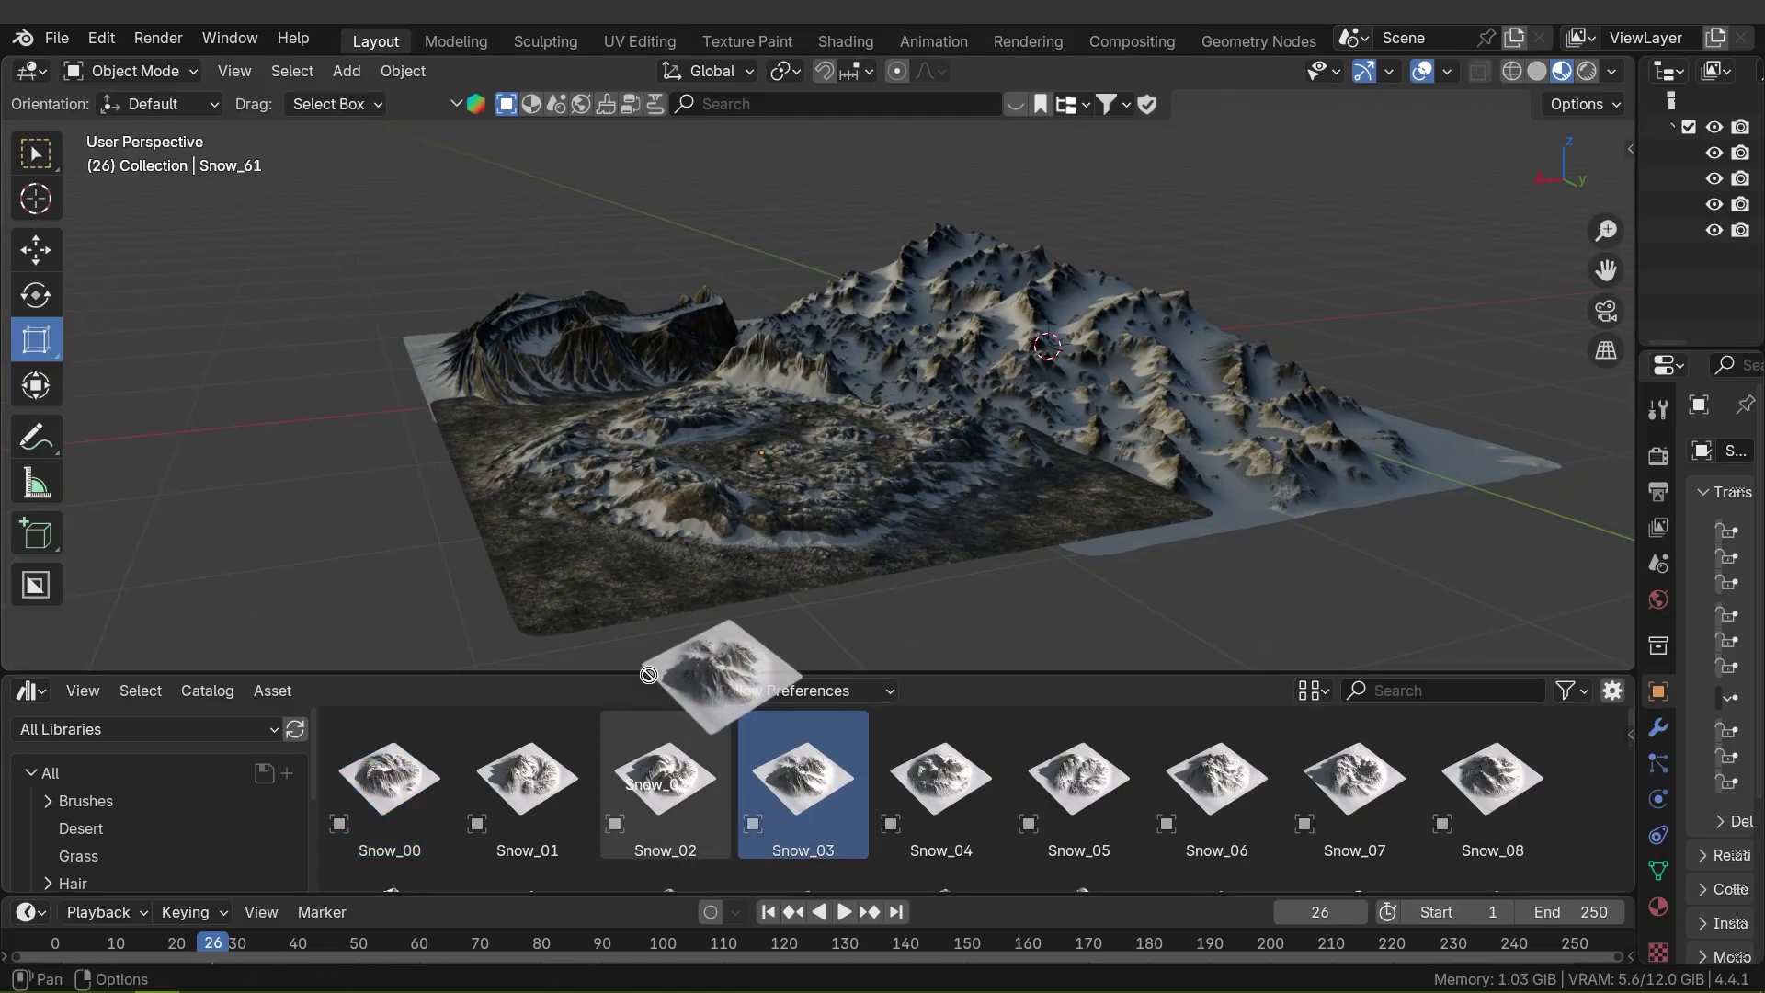
- Place the Snow_03 terrain in the scene and scale the Snow_16 tile larger
left_click_drag(294, 521, 256, 505)
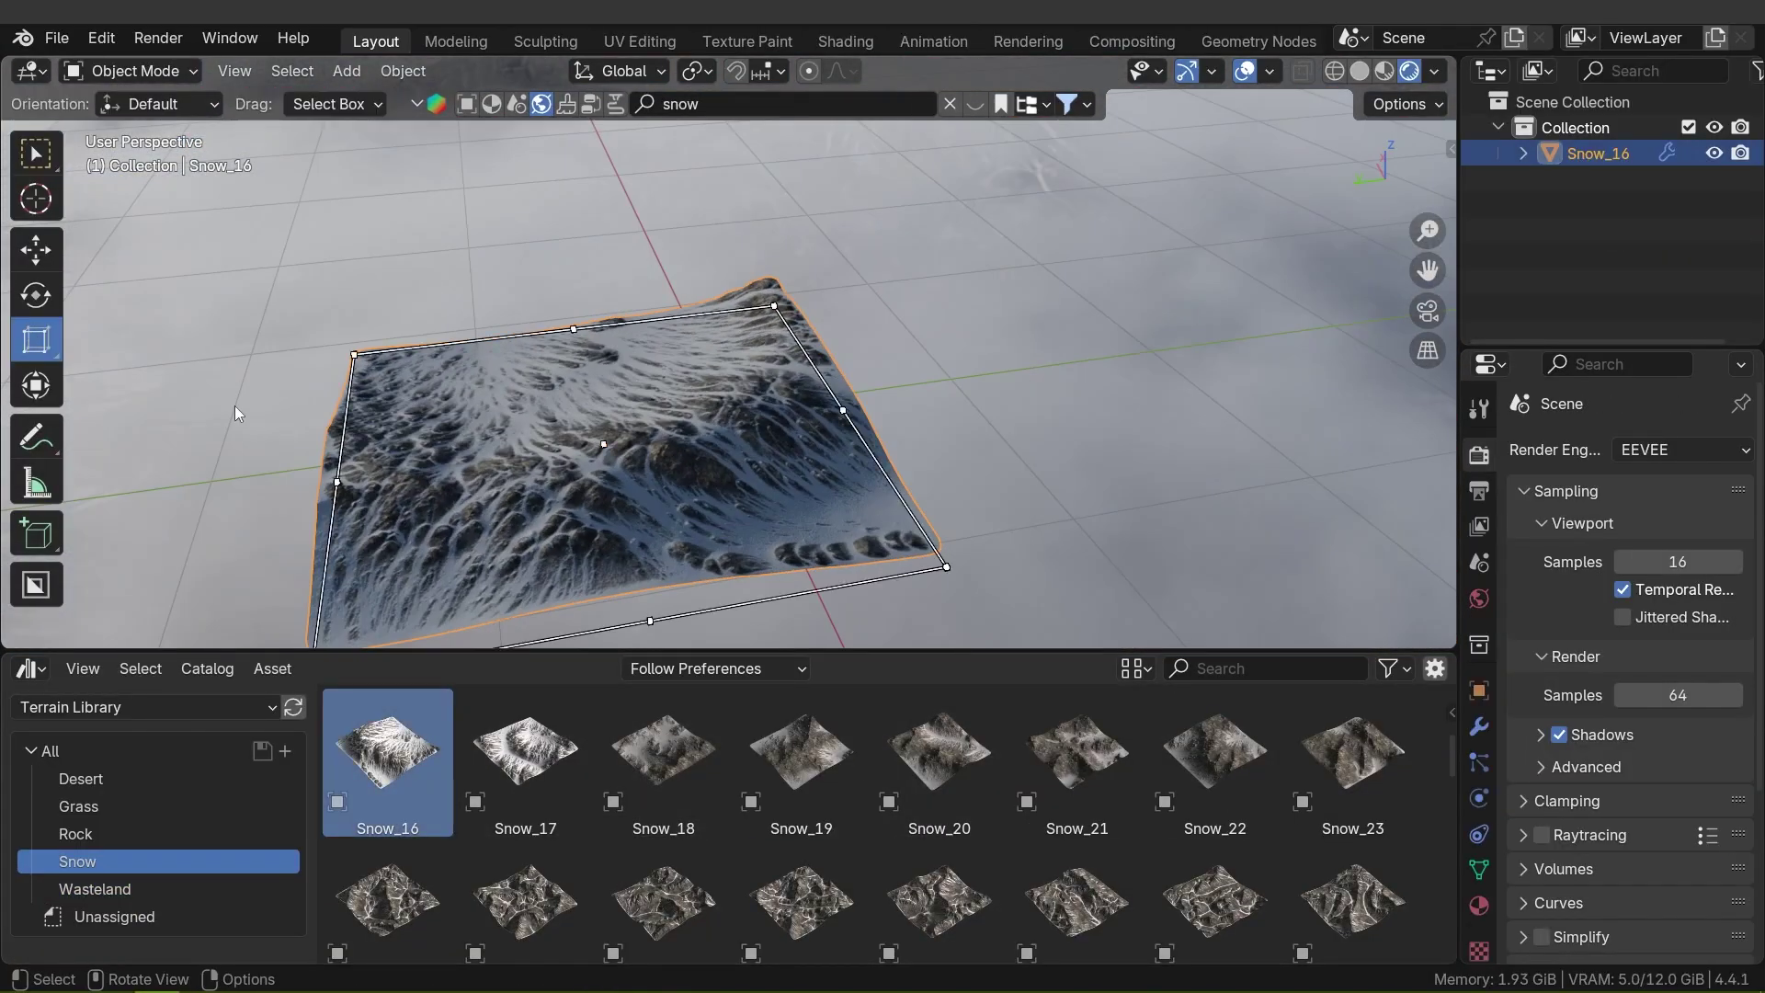
left_click_drag(1140, 515, 1150, 473)
left_click_drag(1027, 542, 1039, 562)
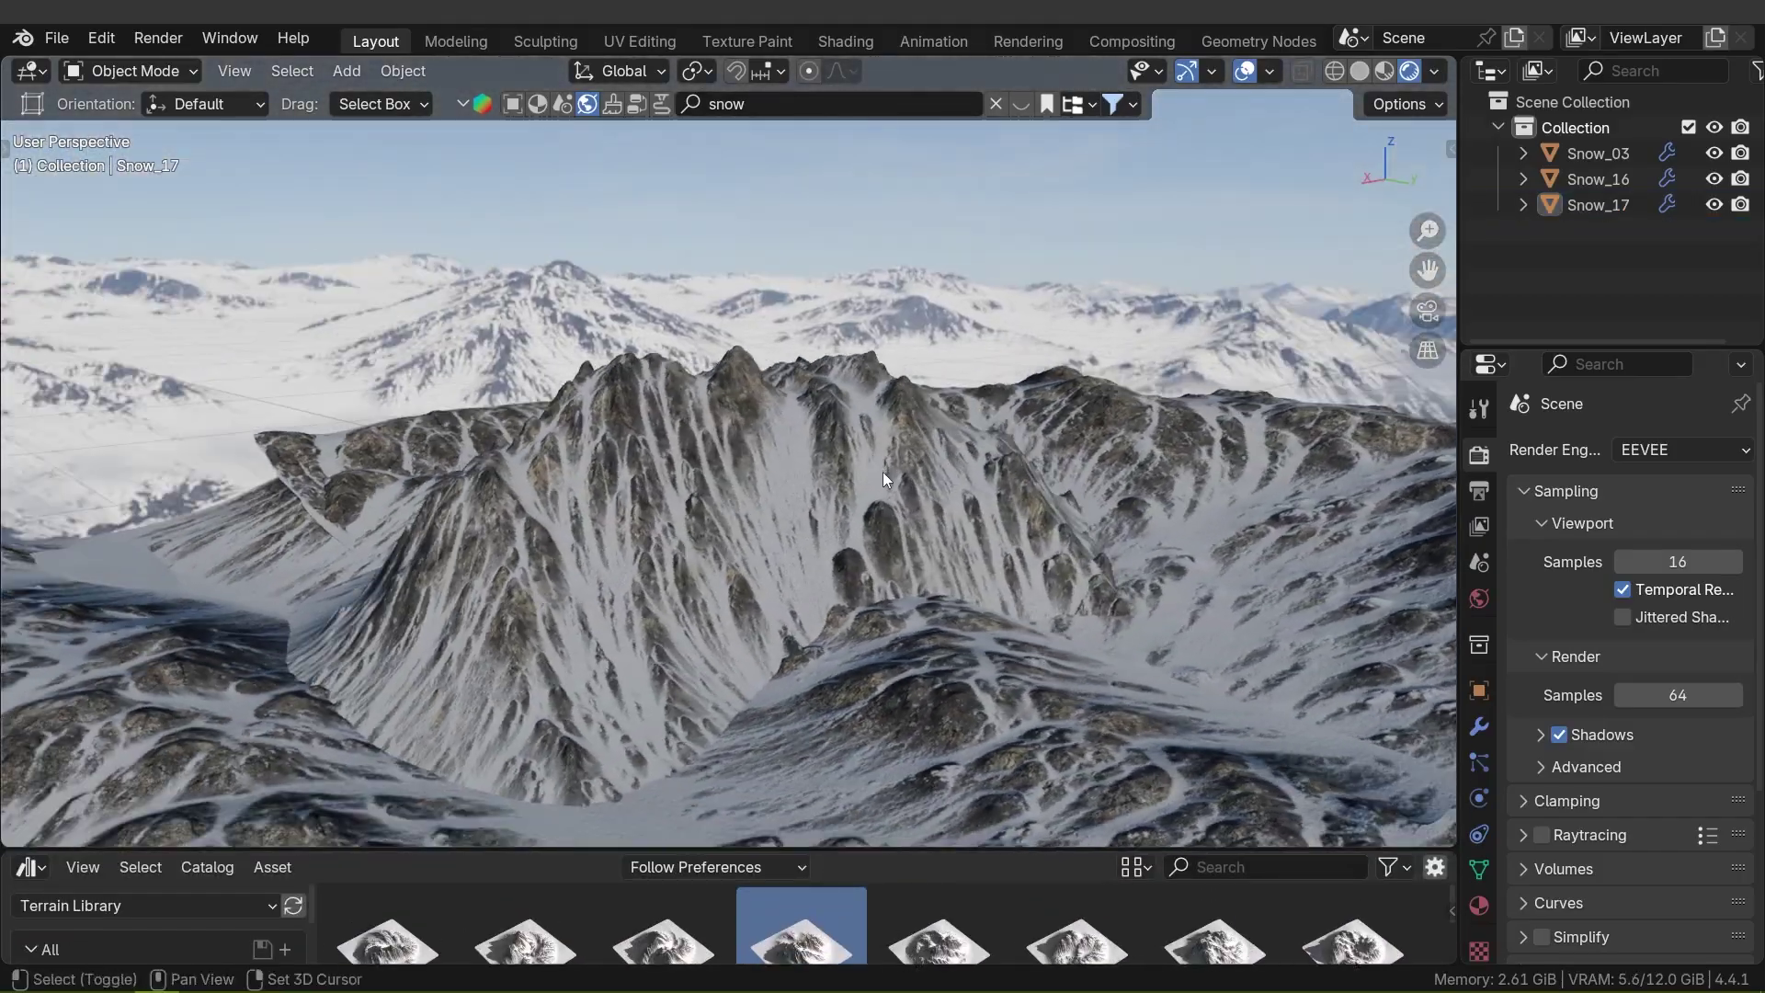
- Move Snow_16 and Snow_17 into position to form one mountain range
left_click(882, 472)
key("g")
left_click(417, 417)
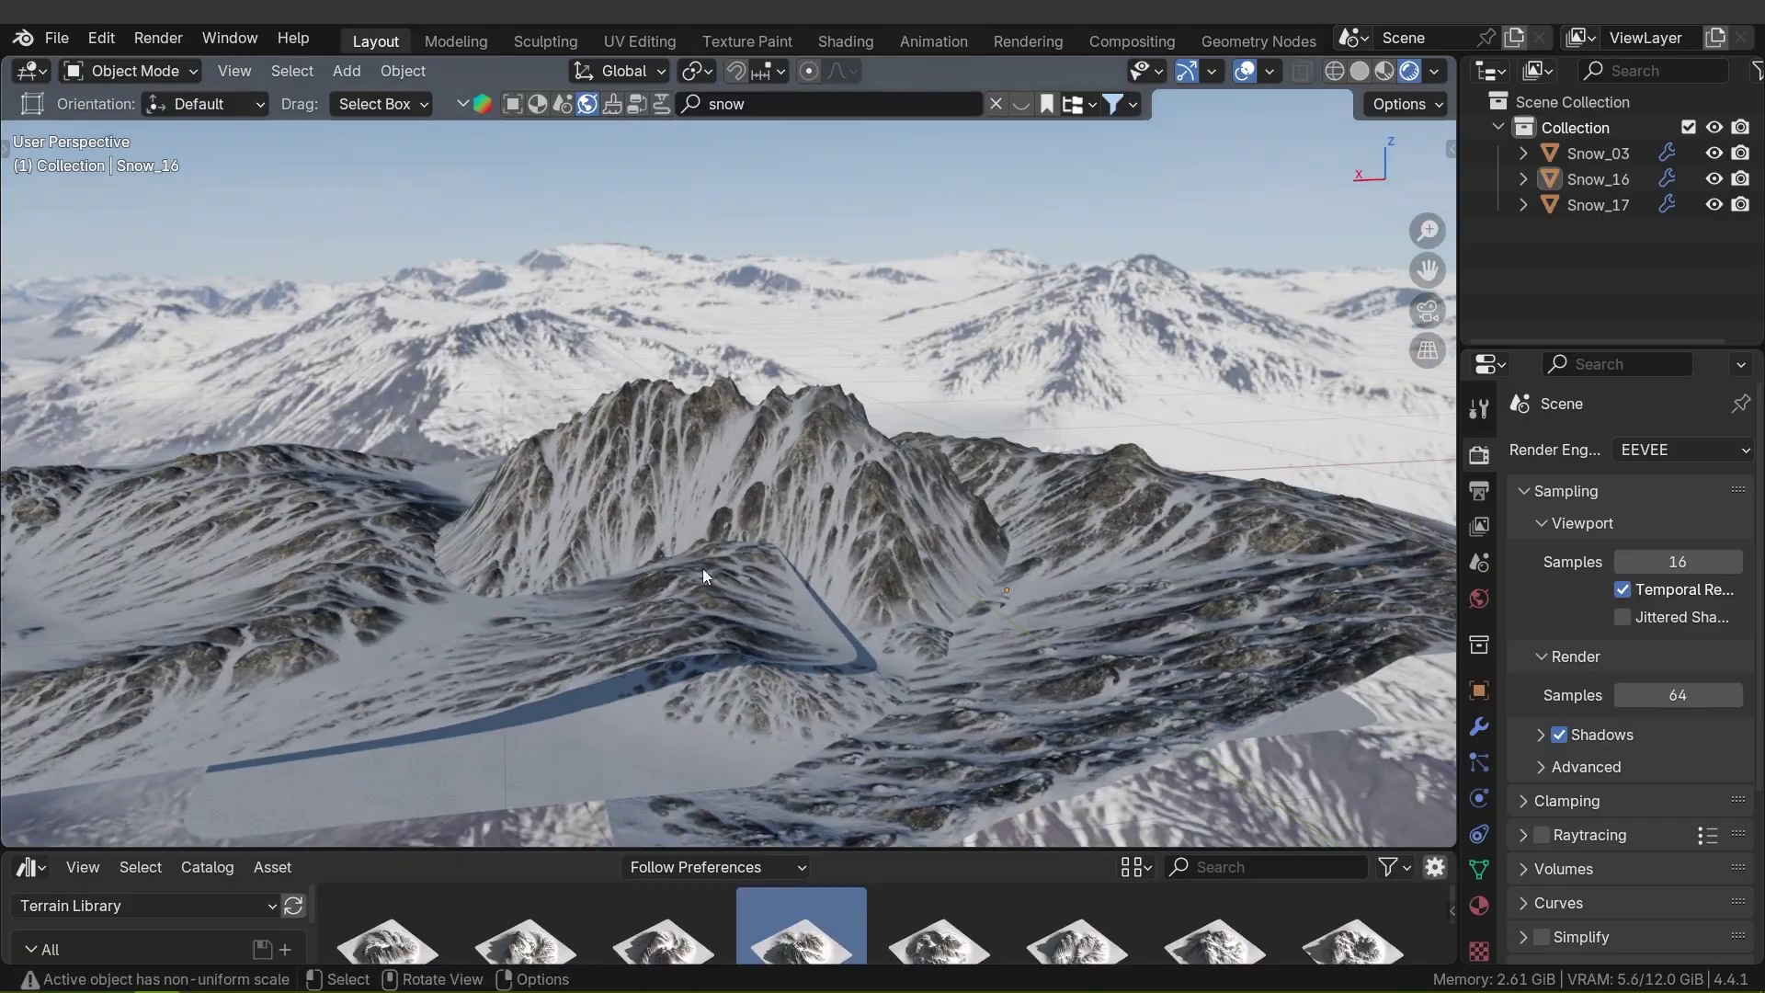
left_click(703, 568)
key("g")
left_click(793, 640)
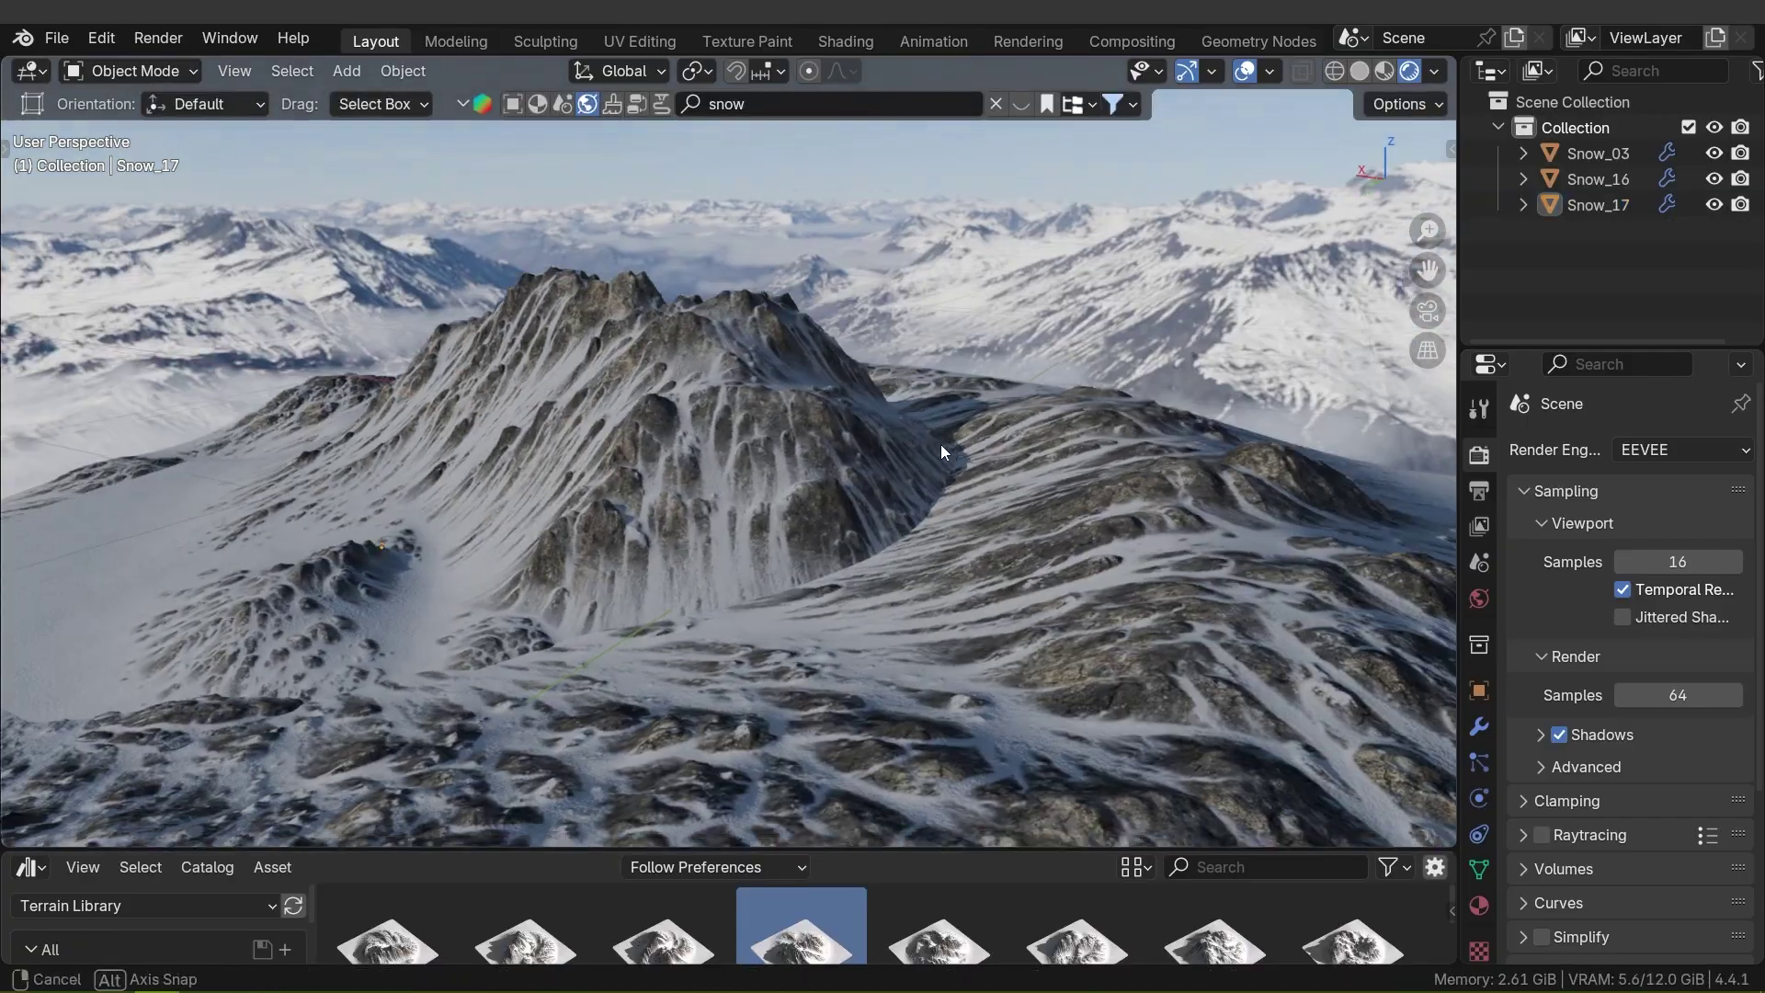
- Switch Snow_16 into Edit Mode and reshape its terrain vertices
middle_click_drag(940, 444, 843, 489)
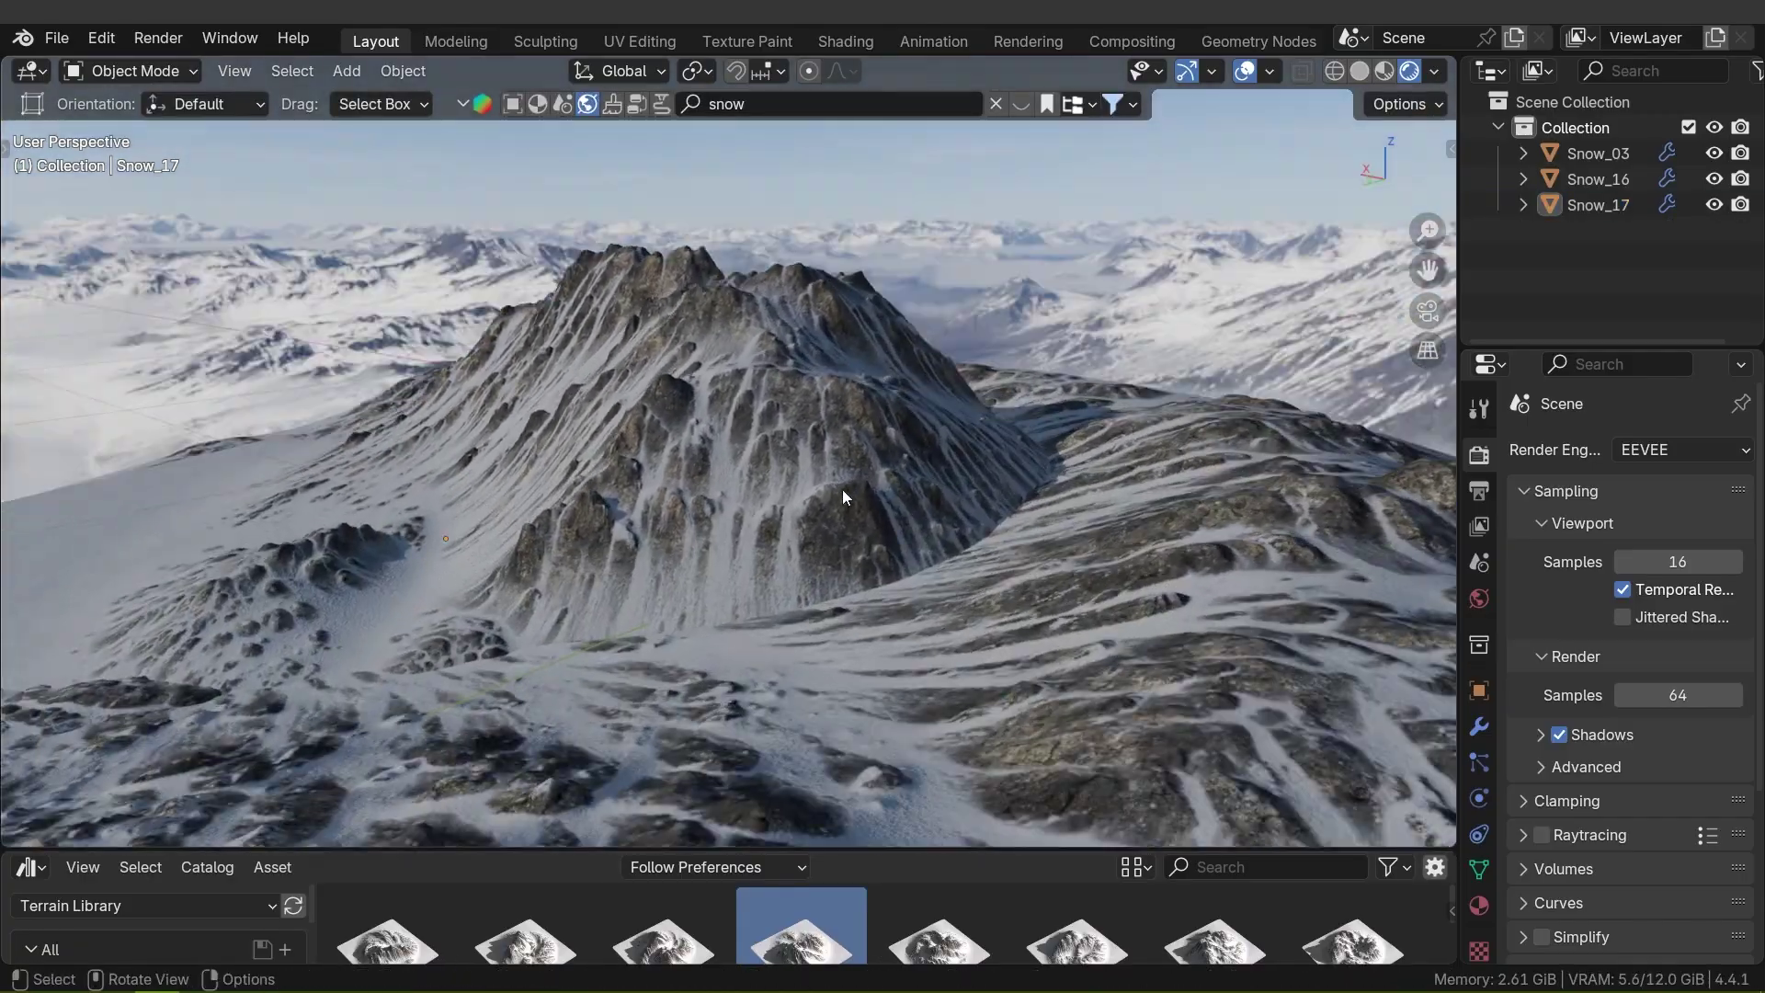
left_click(970, 607)
key("Tab")
left_click(992, 506)
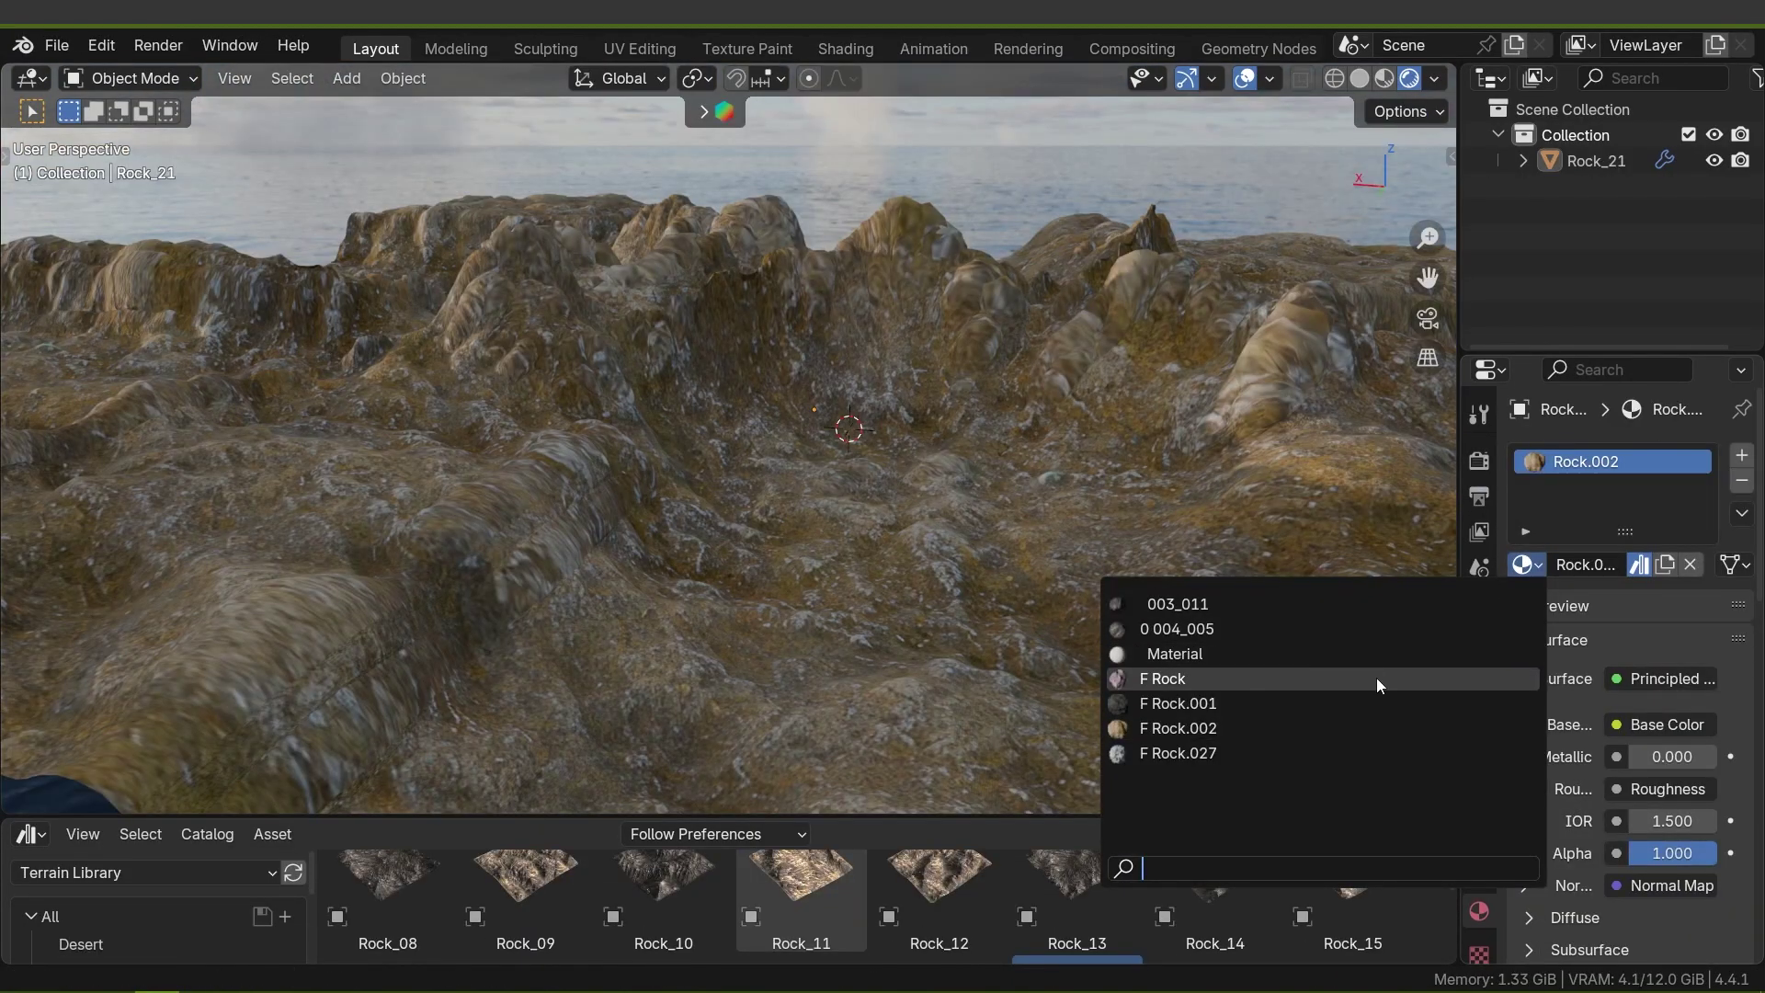
- Try F Rock, F Rock.027 and 0 004_005 on Rock_21, settling on the dark 003_011 material
left_click(1376, 678)
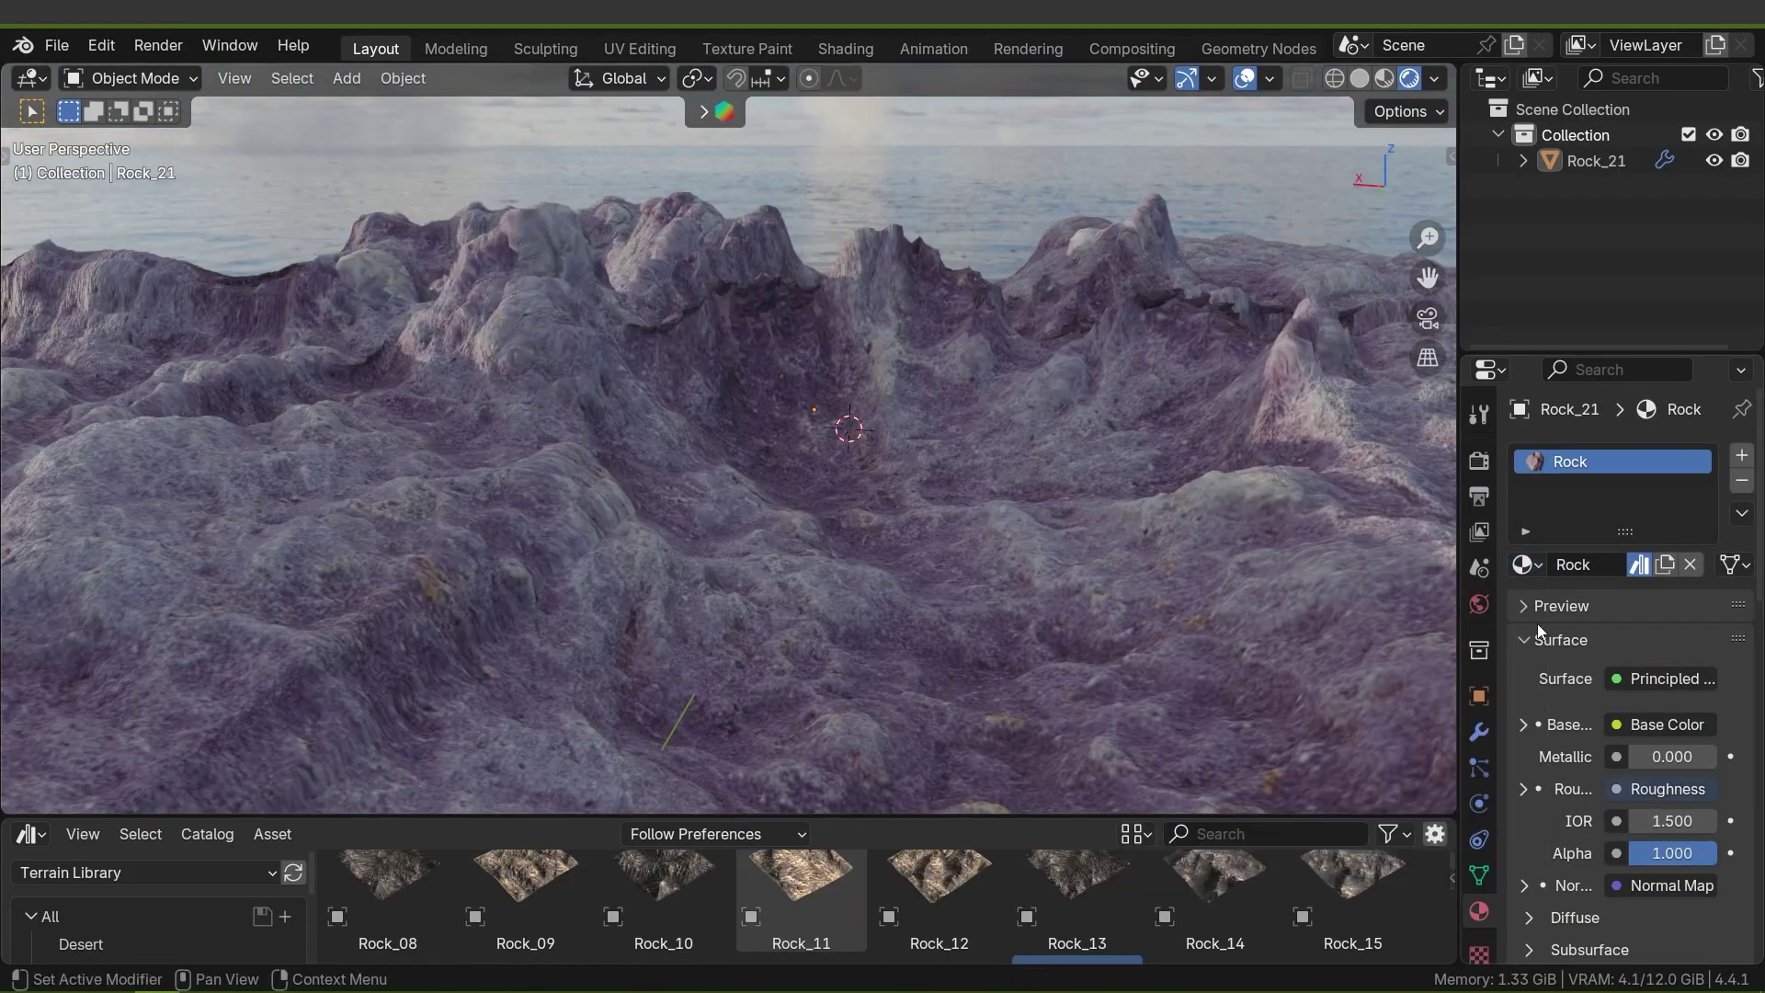
left_click(1536, 565)
left_click(1301, 746)
left_click(1526, 565)
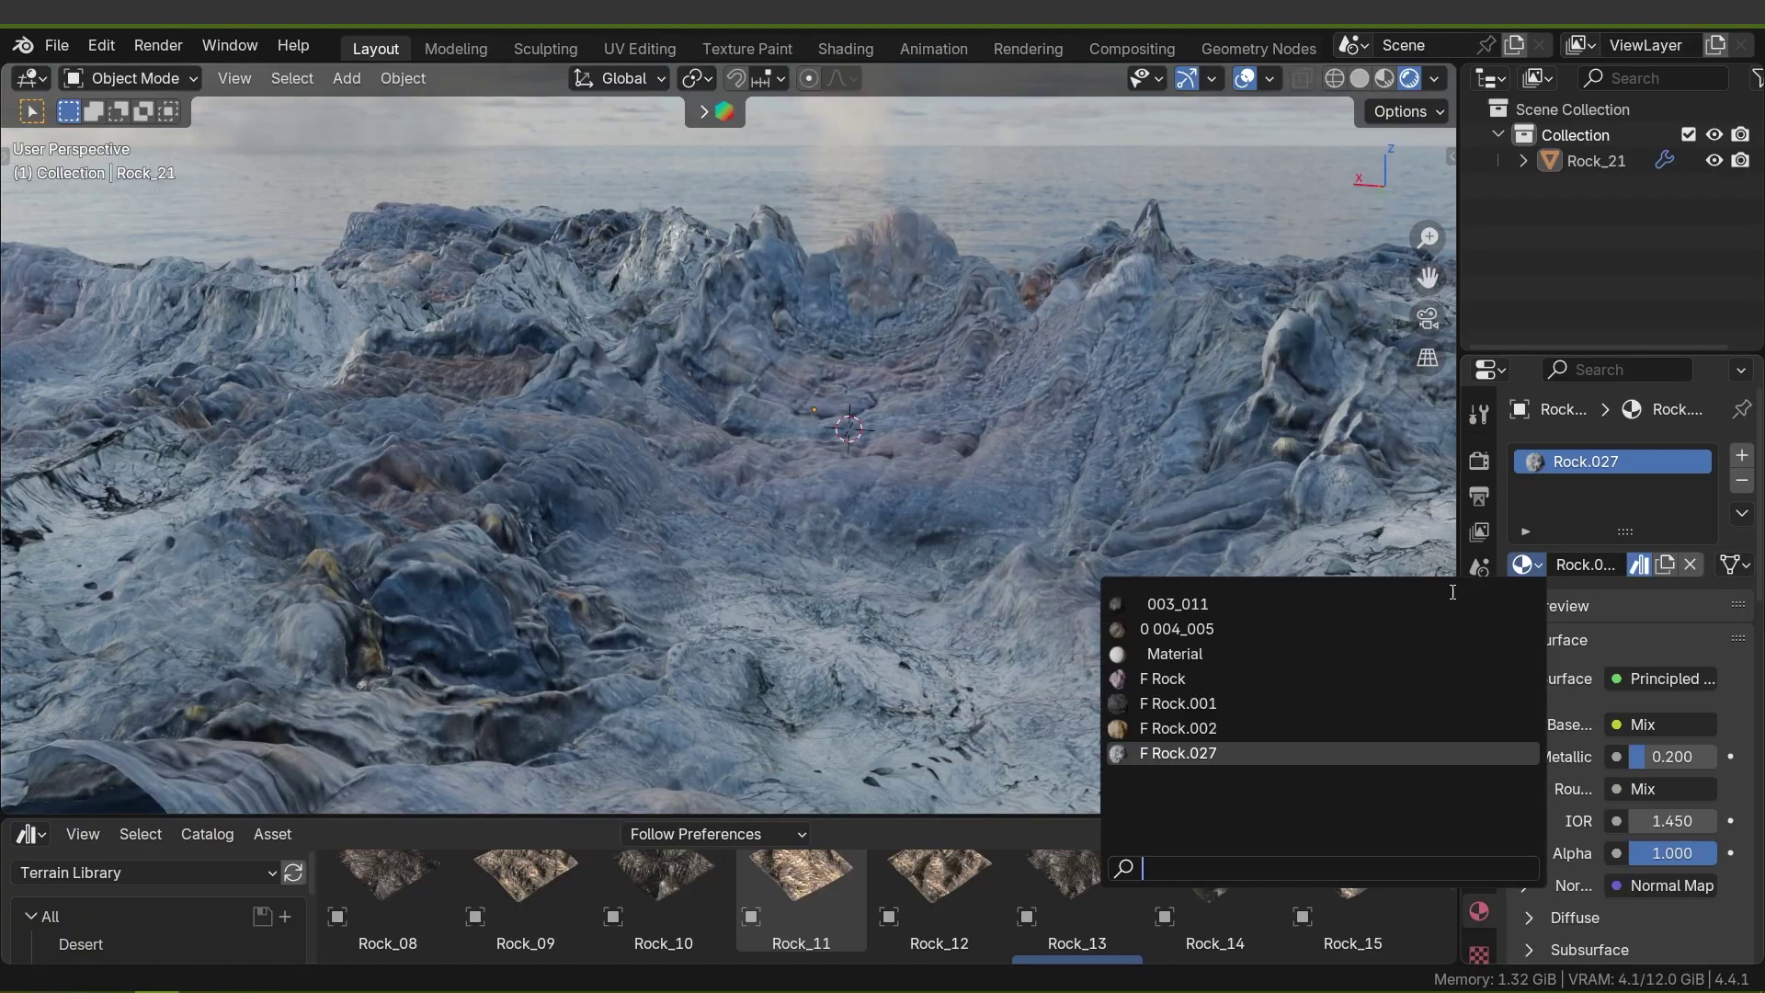
left_click(1317, 634)
left_click(1526, 564)
left_click(1261, 596)
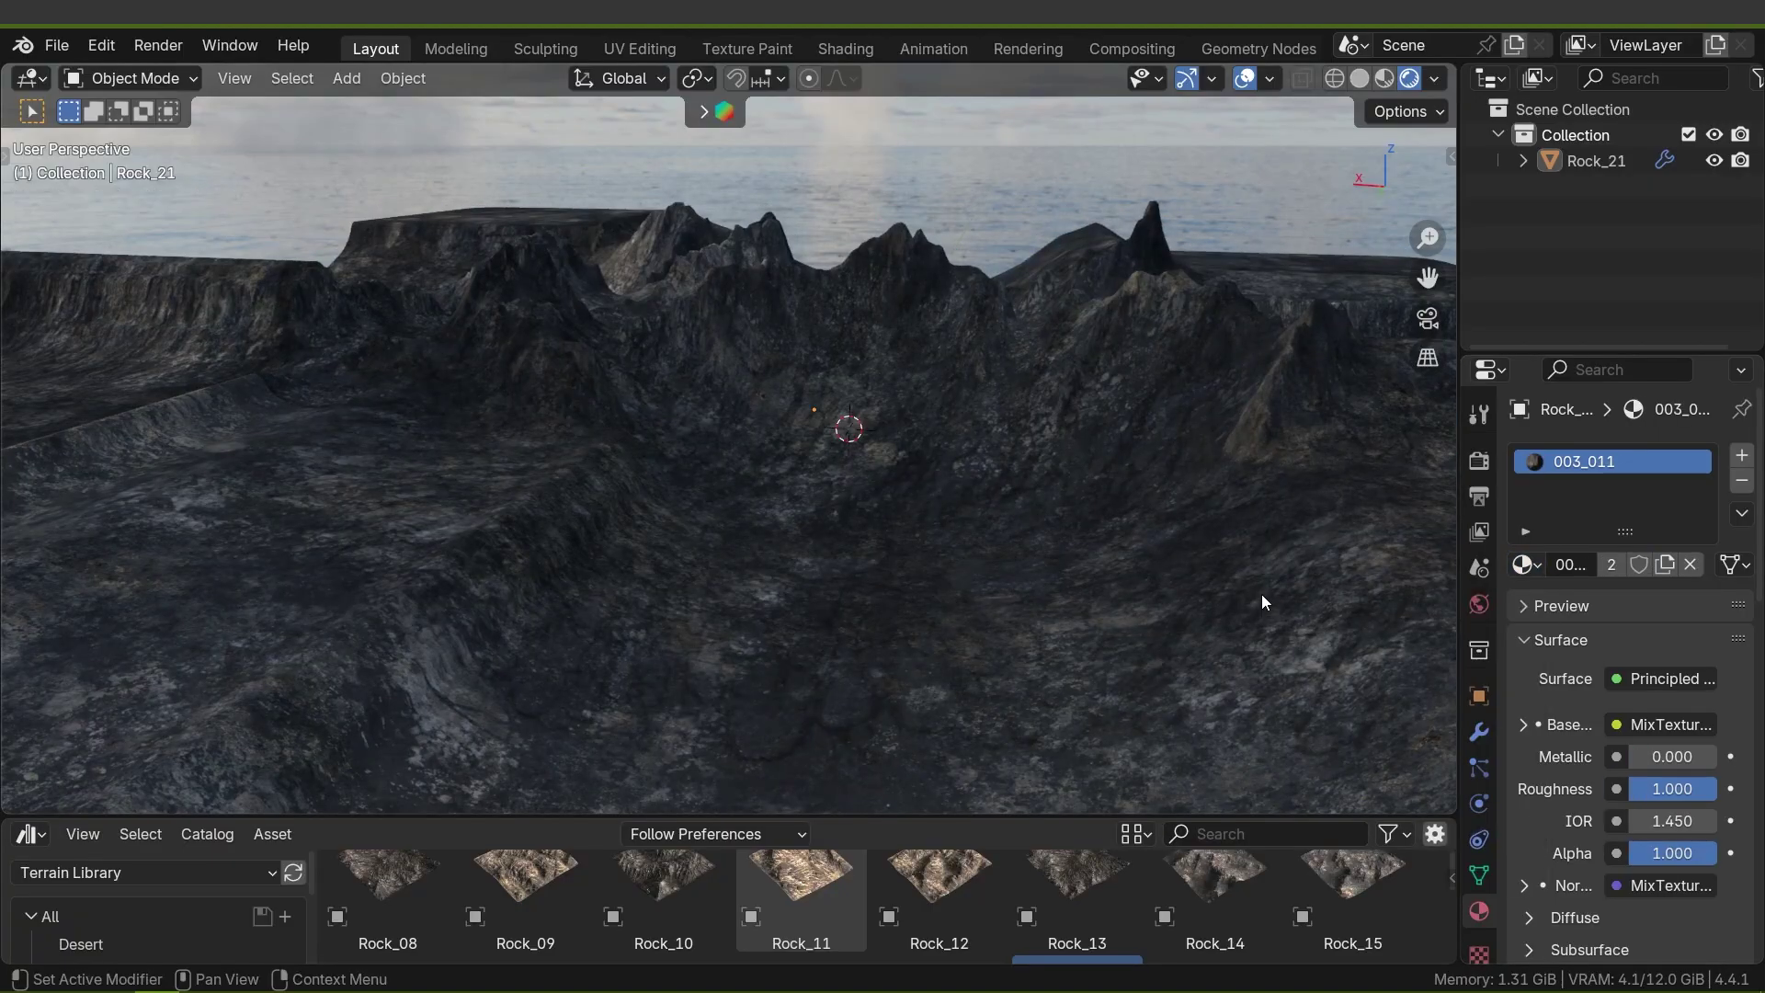
middle_click_drag(1261, 594, 838, 553)
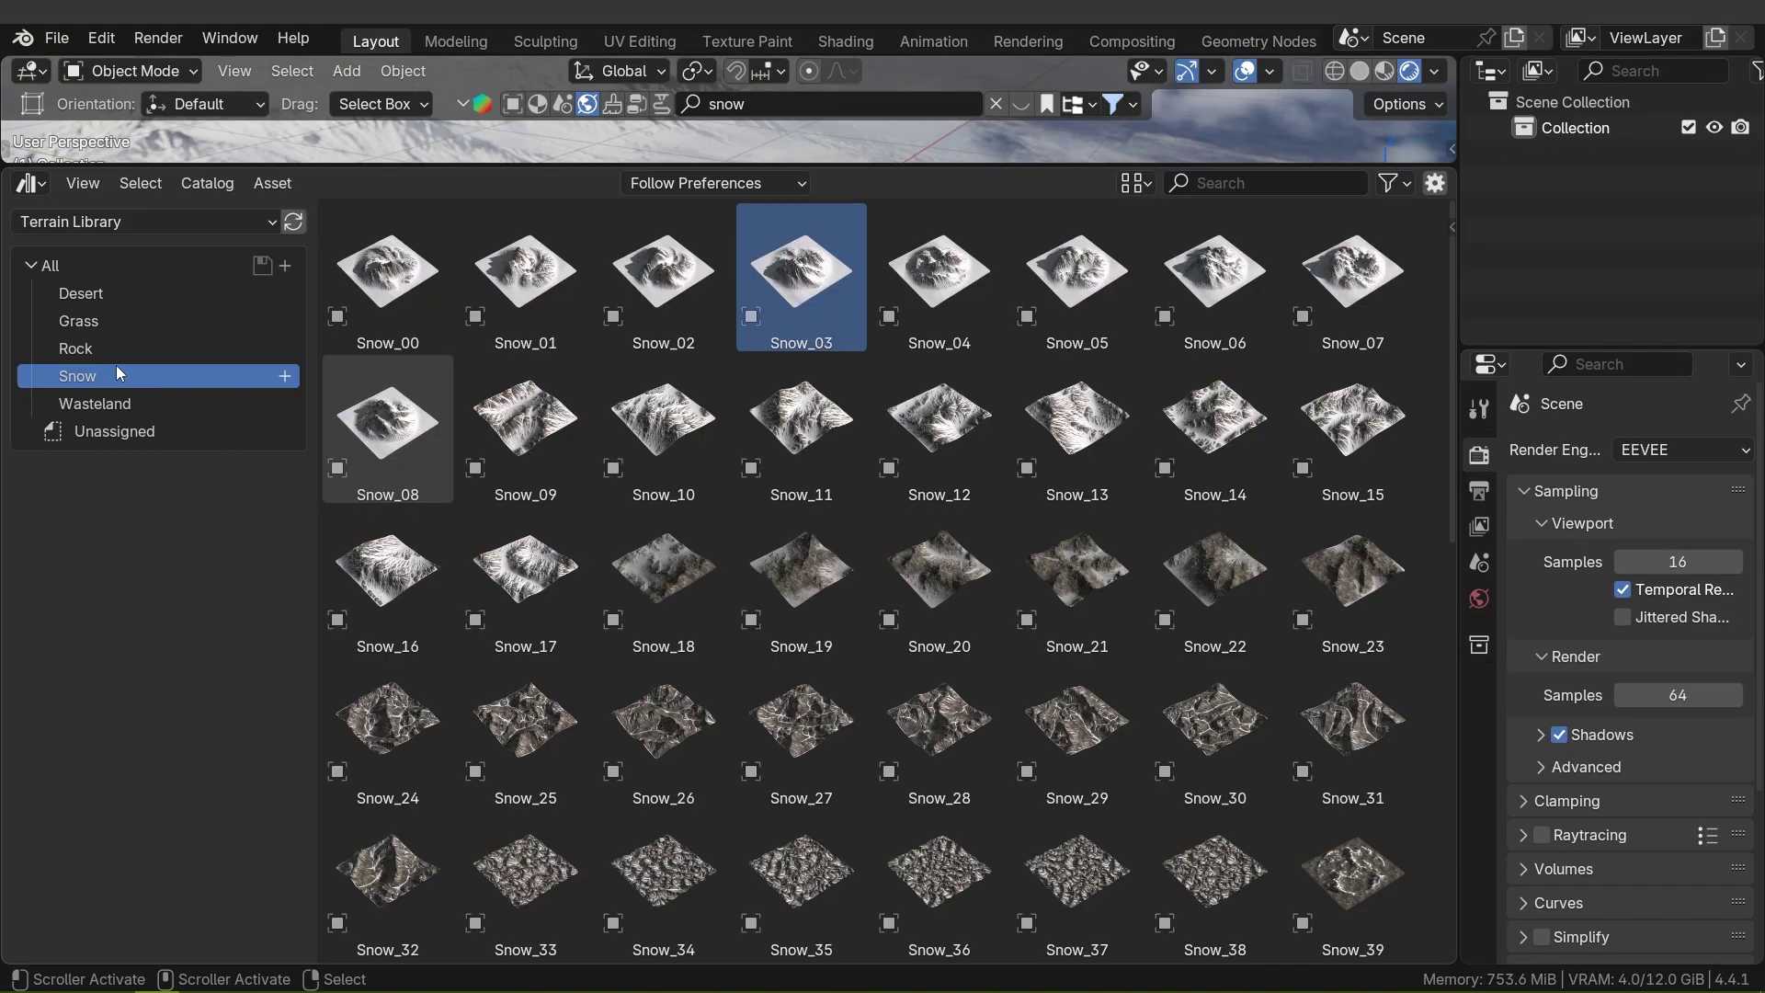
left_click(115, 357)
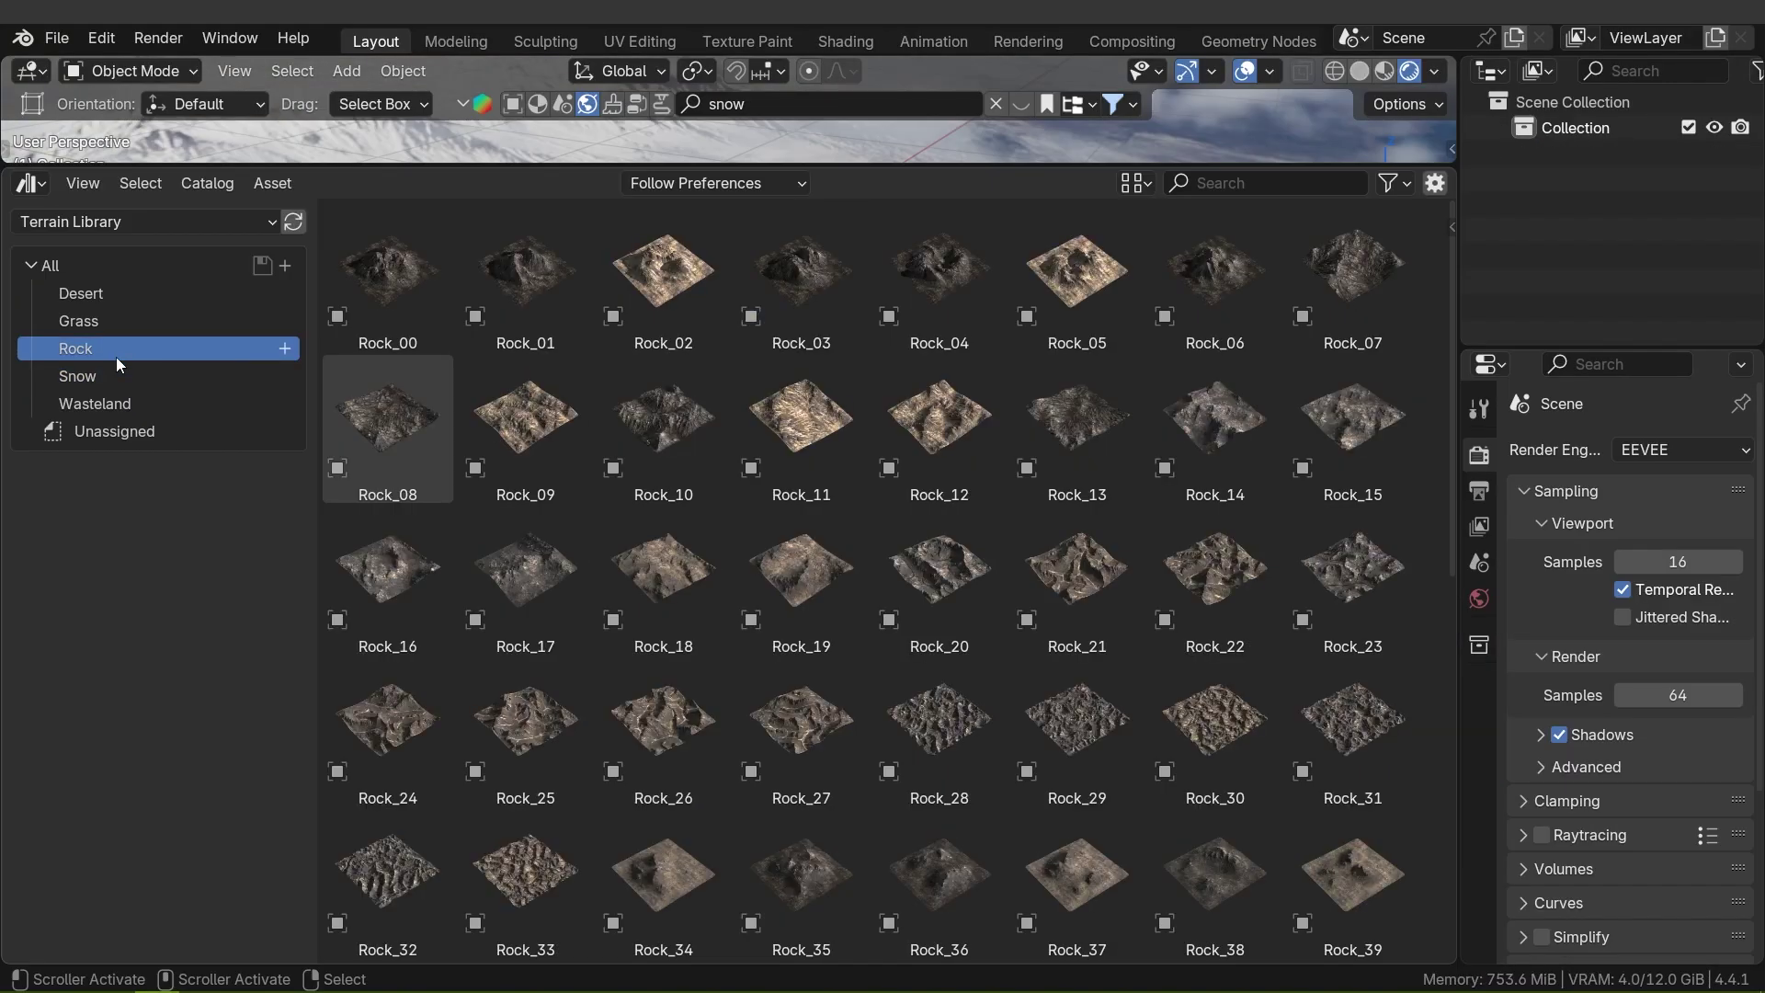
- Browse the Grass, Desert and Wasteland terrain catalogs
left_click(116, 325)
left_click(116, 300)
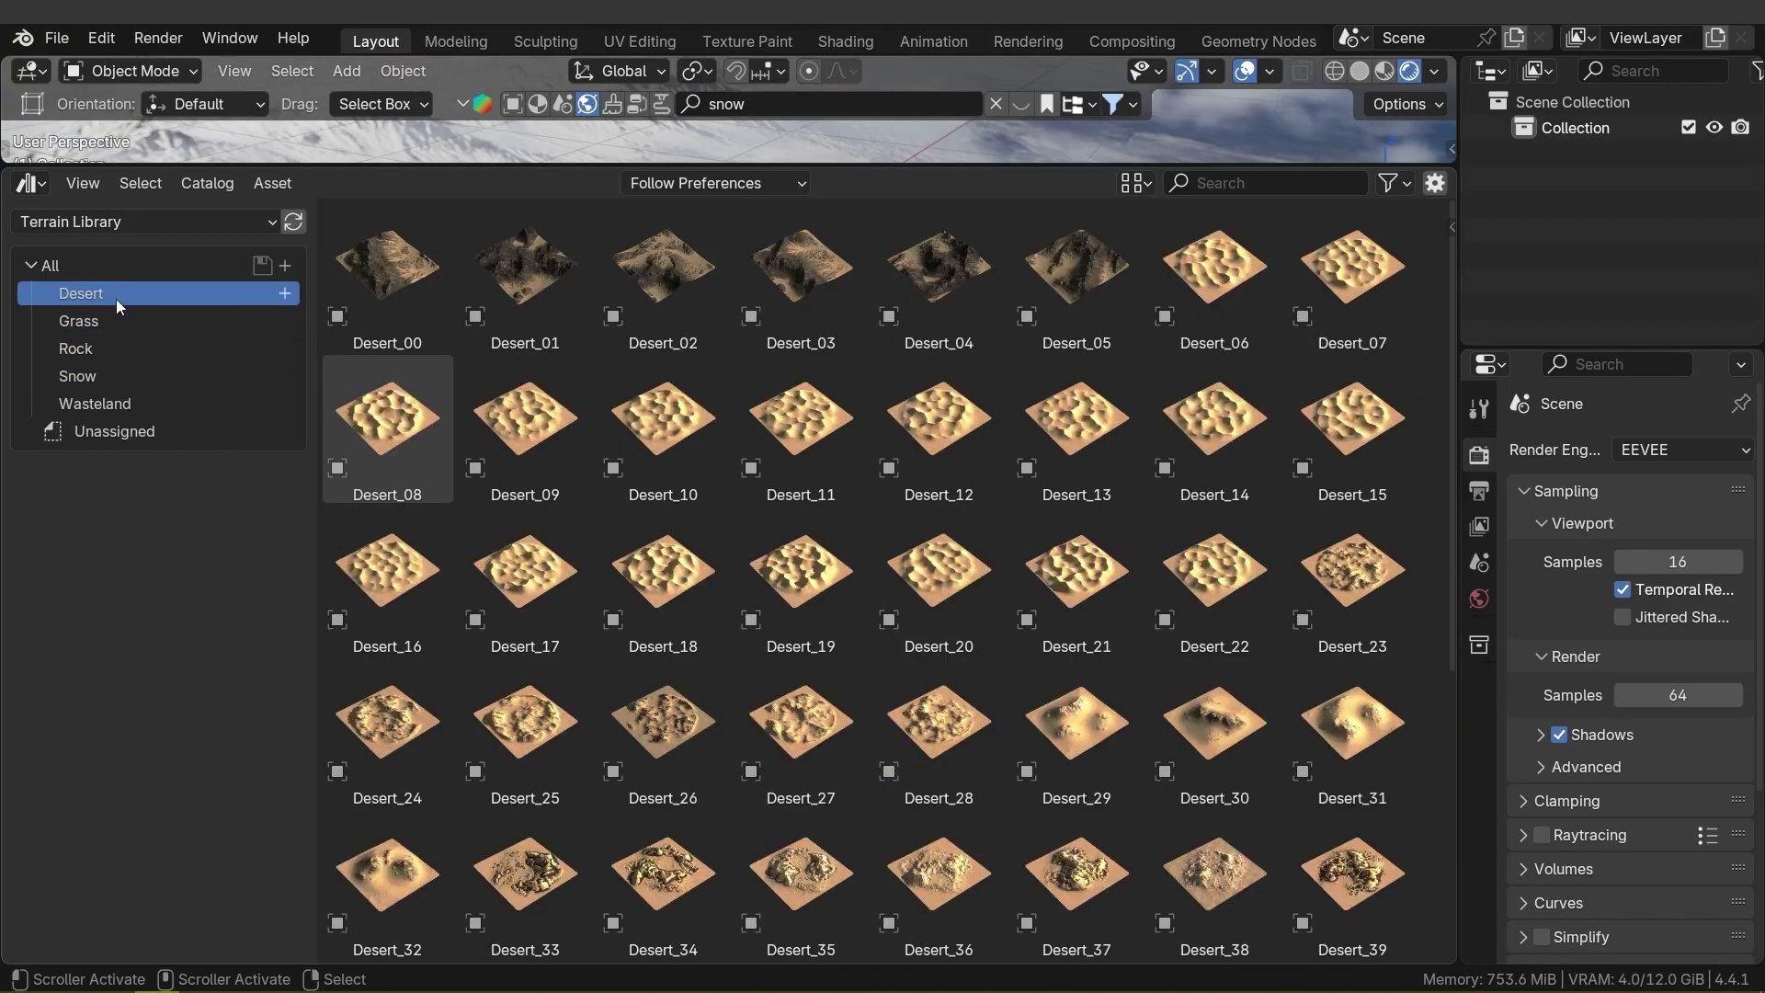
left_click(101, 401)
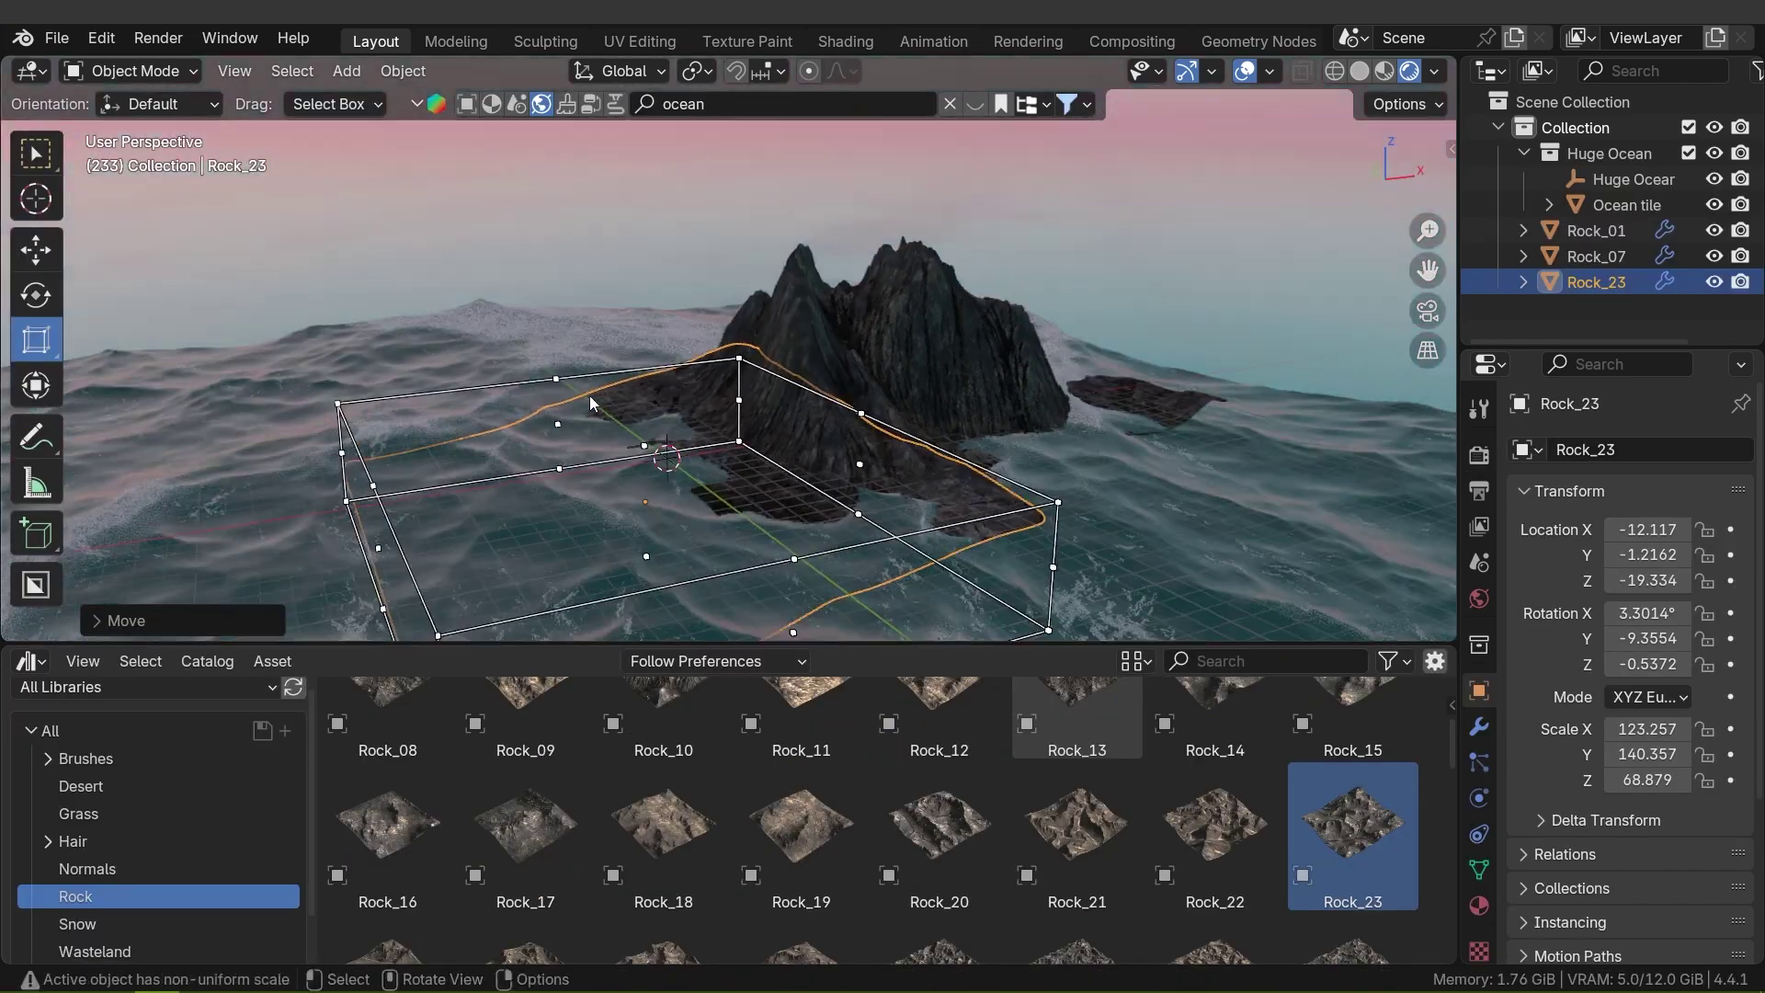
- Enlarge the Rock_23 rock with the S scale command
key("s")
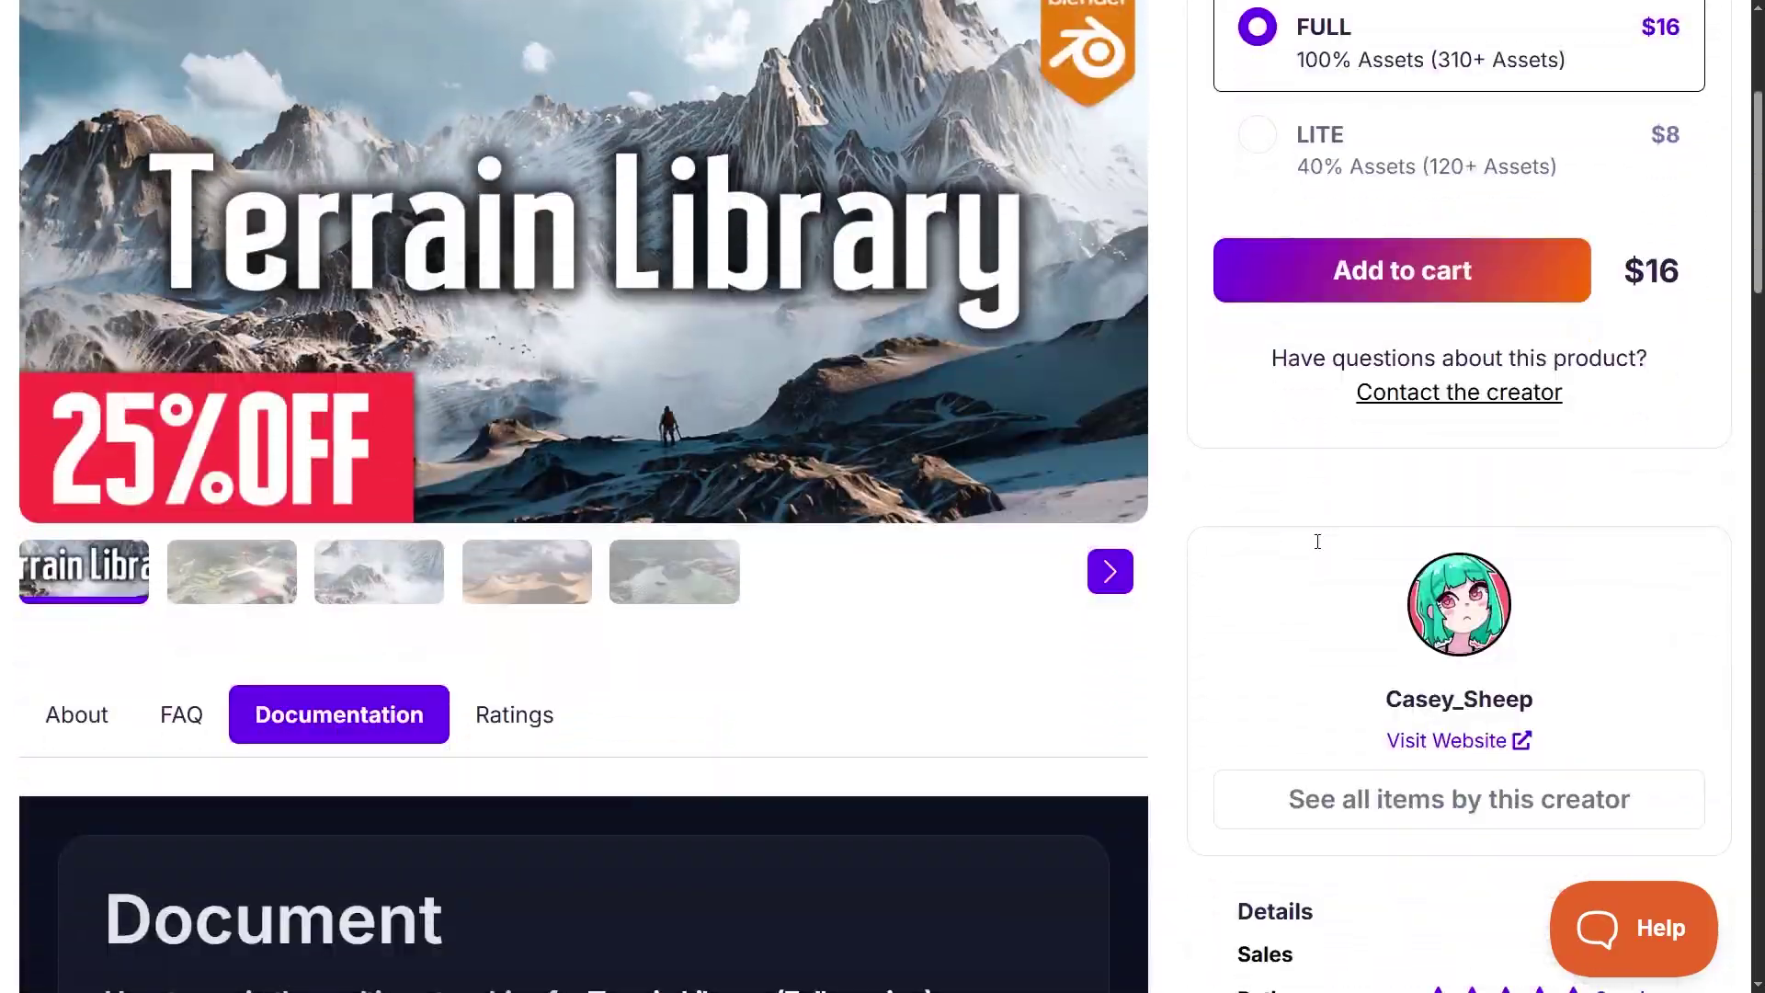
scroll(1316, 540, "down", 5)
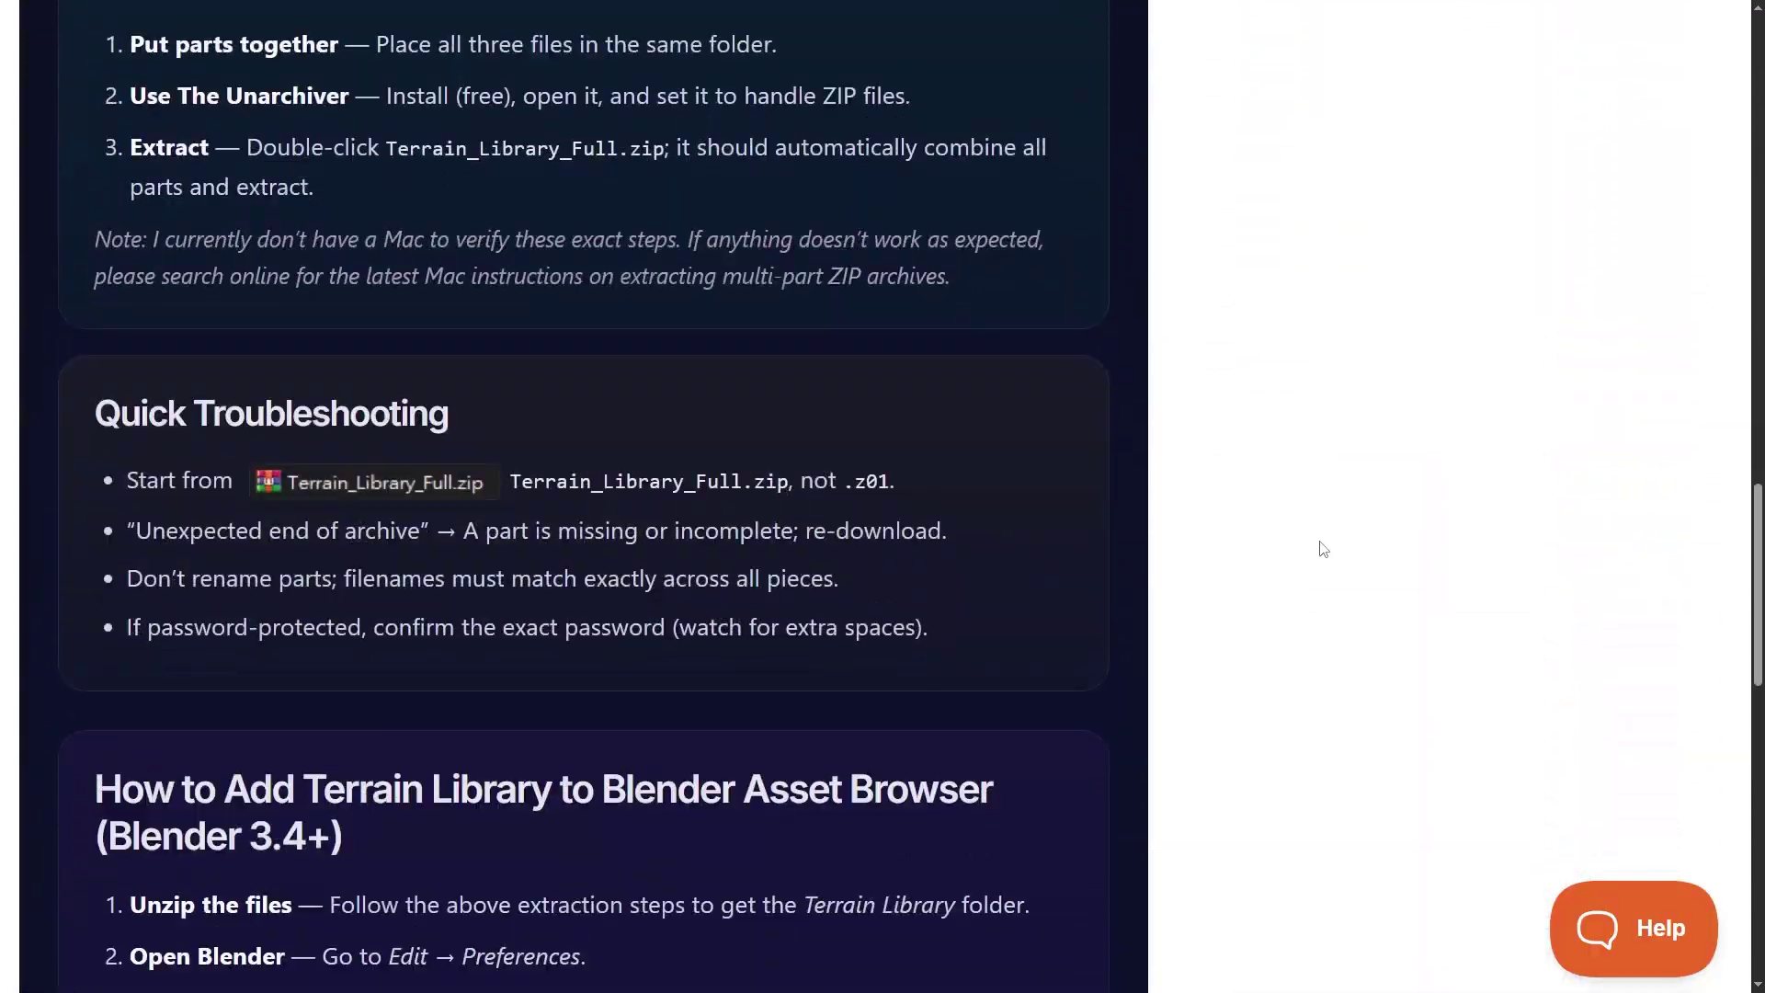
scroll(1324, 549, "down", 5)
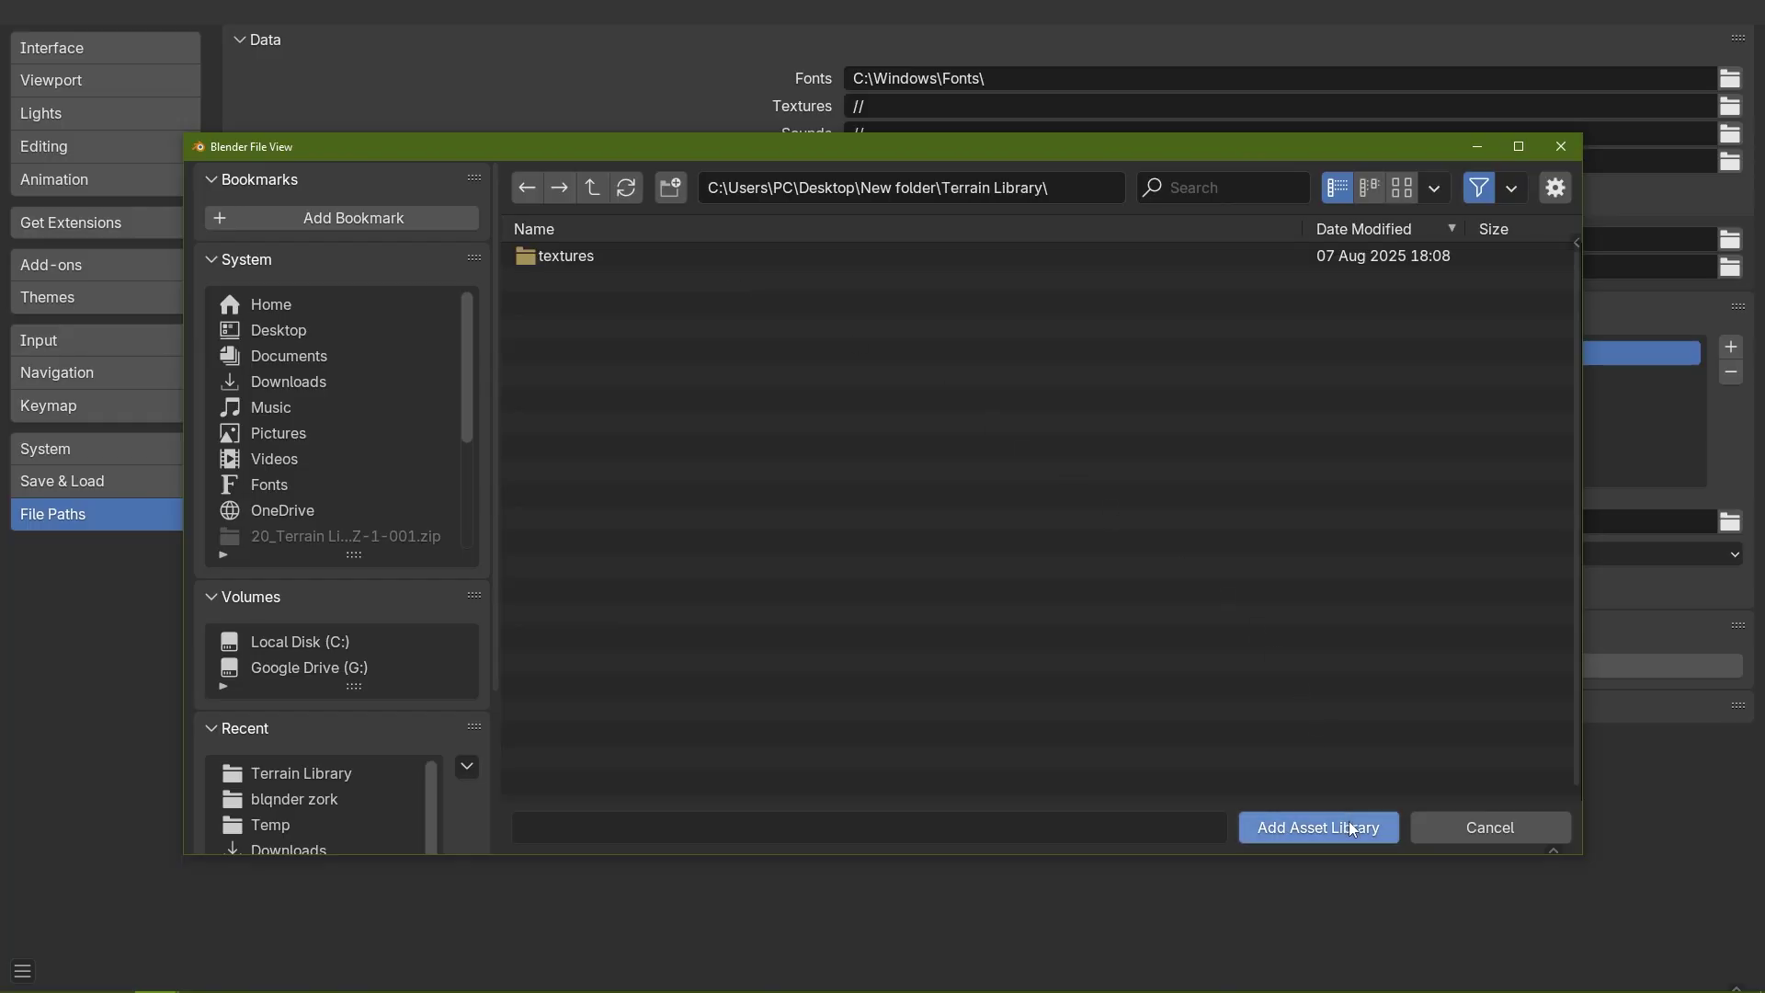
- Register the Terrain Library folder as an asset library and place the Desert_07 dune terrain
left_click(1349, 828)
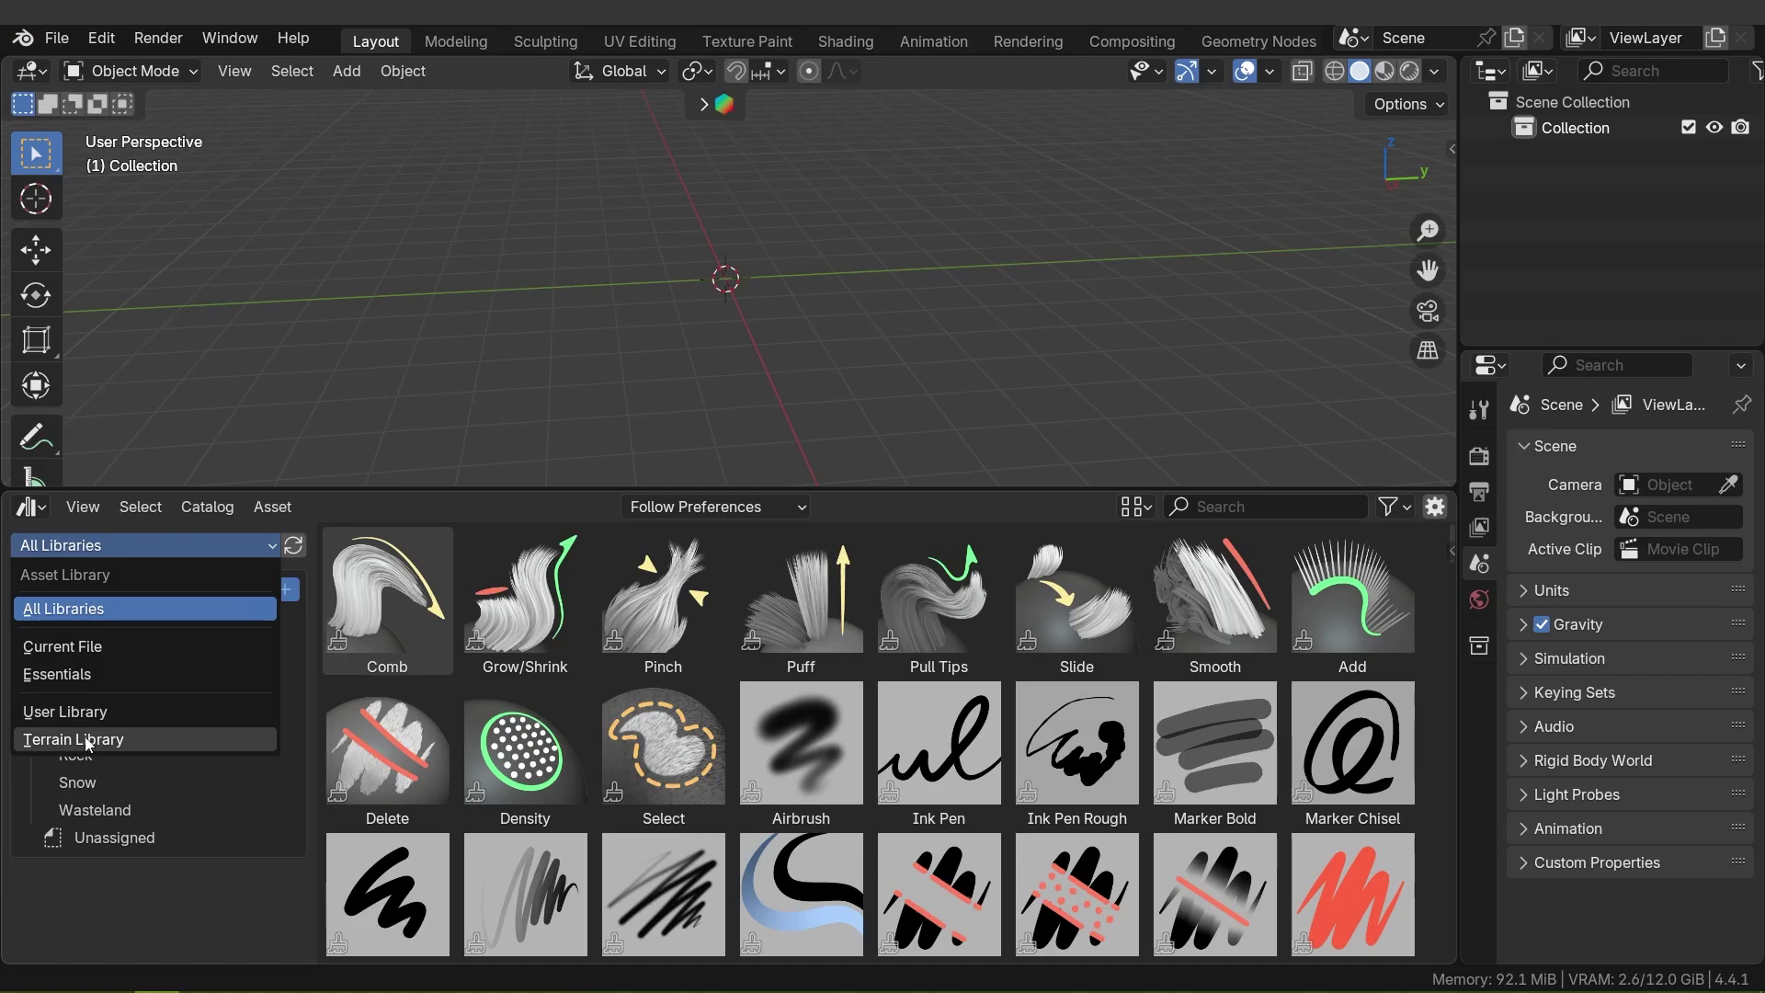
left_click(84, 737)
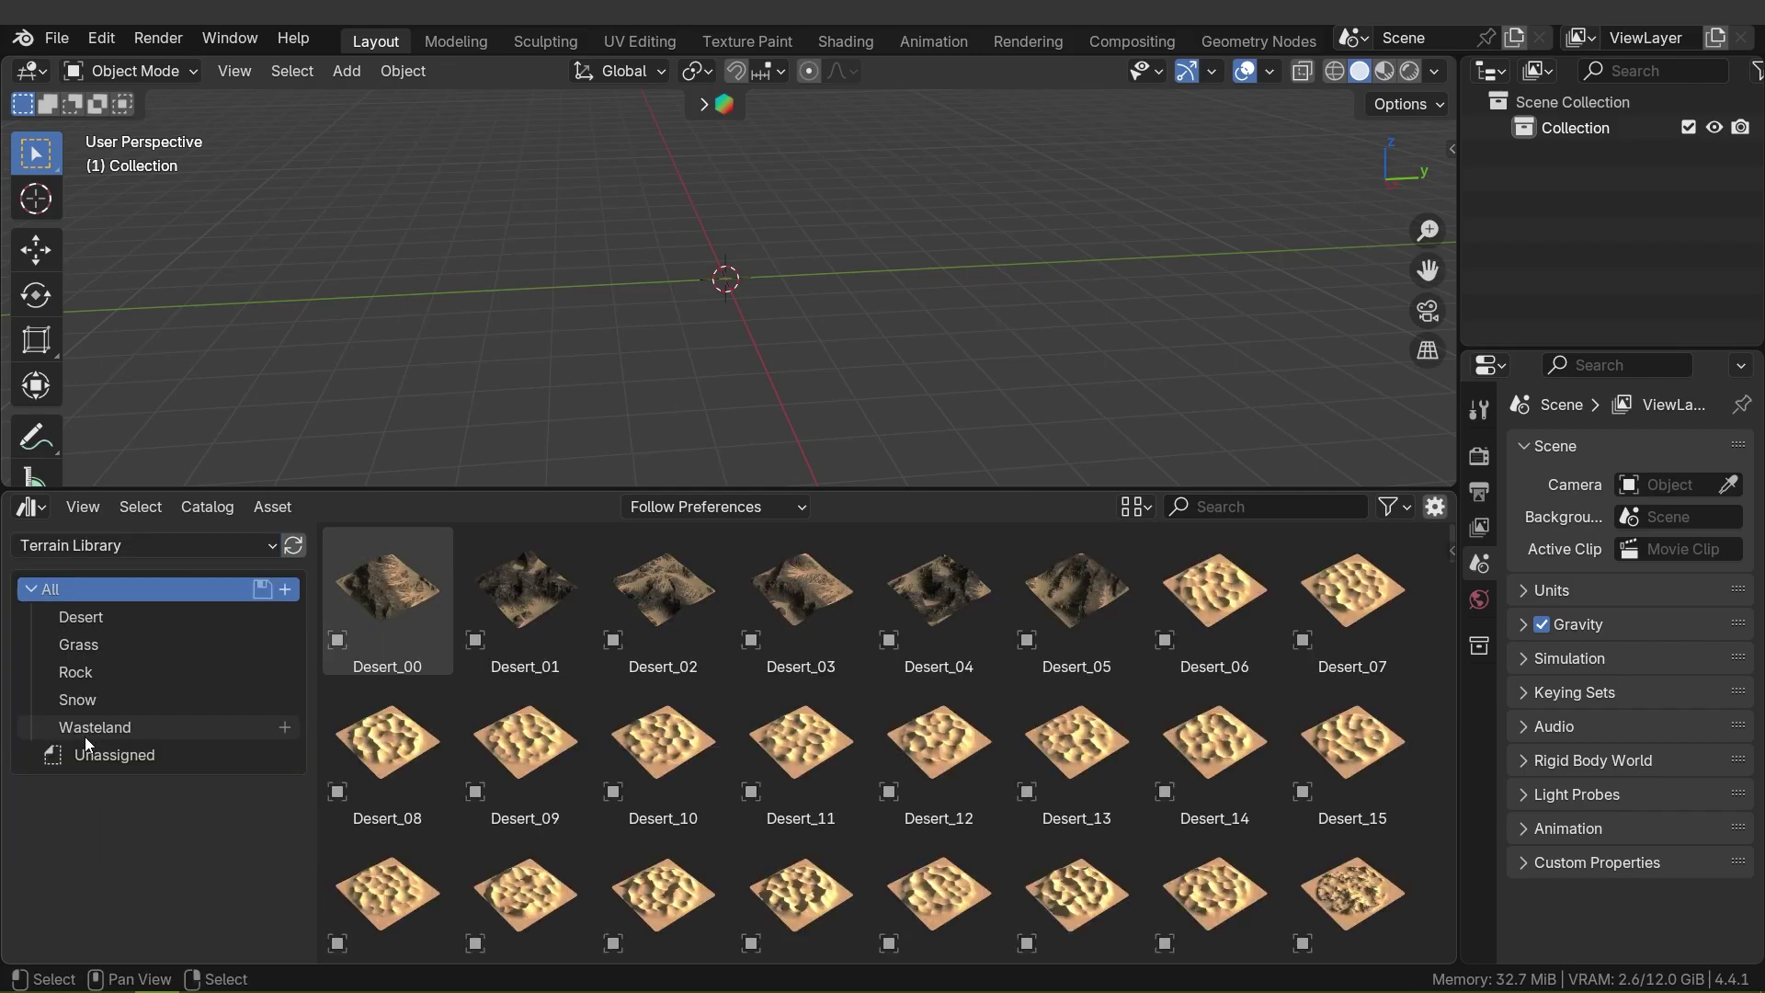
left_click(140, 644)
left_click(146, 617)
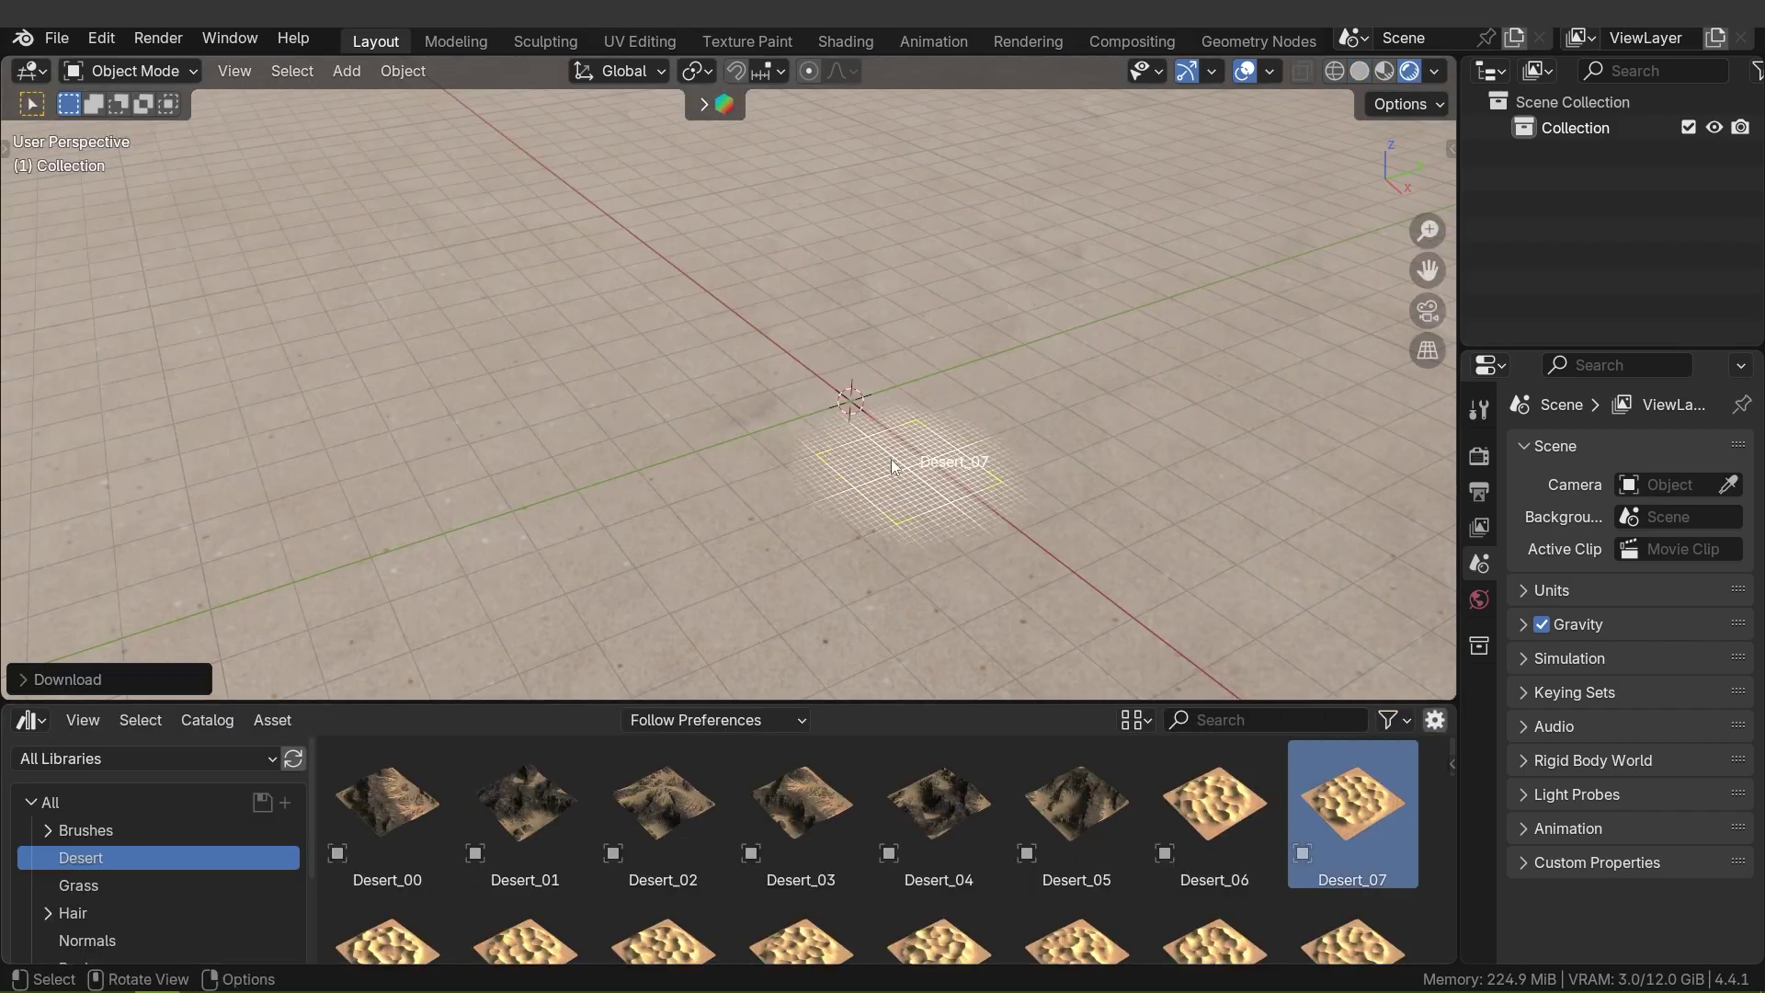
left_click_drag(873, 411, 873, 404)
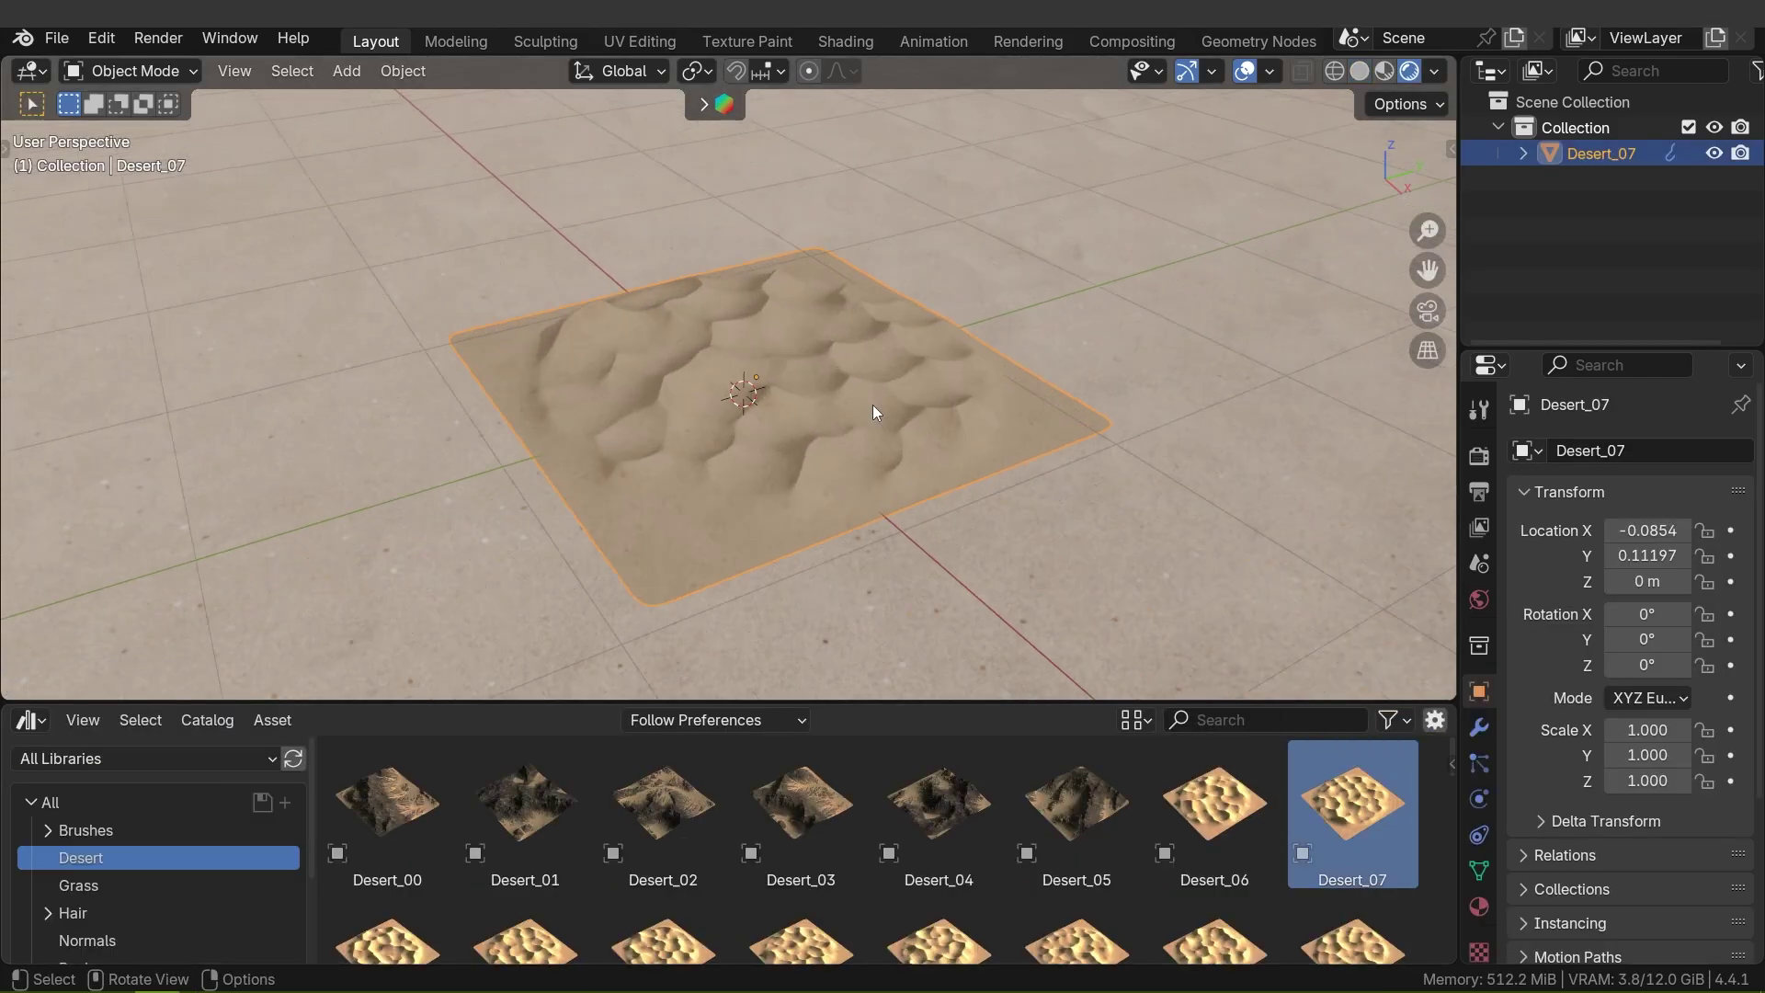
middle_click_drag(873, 404, 831, 467)
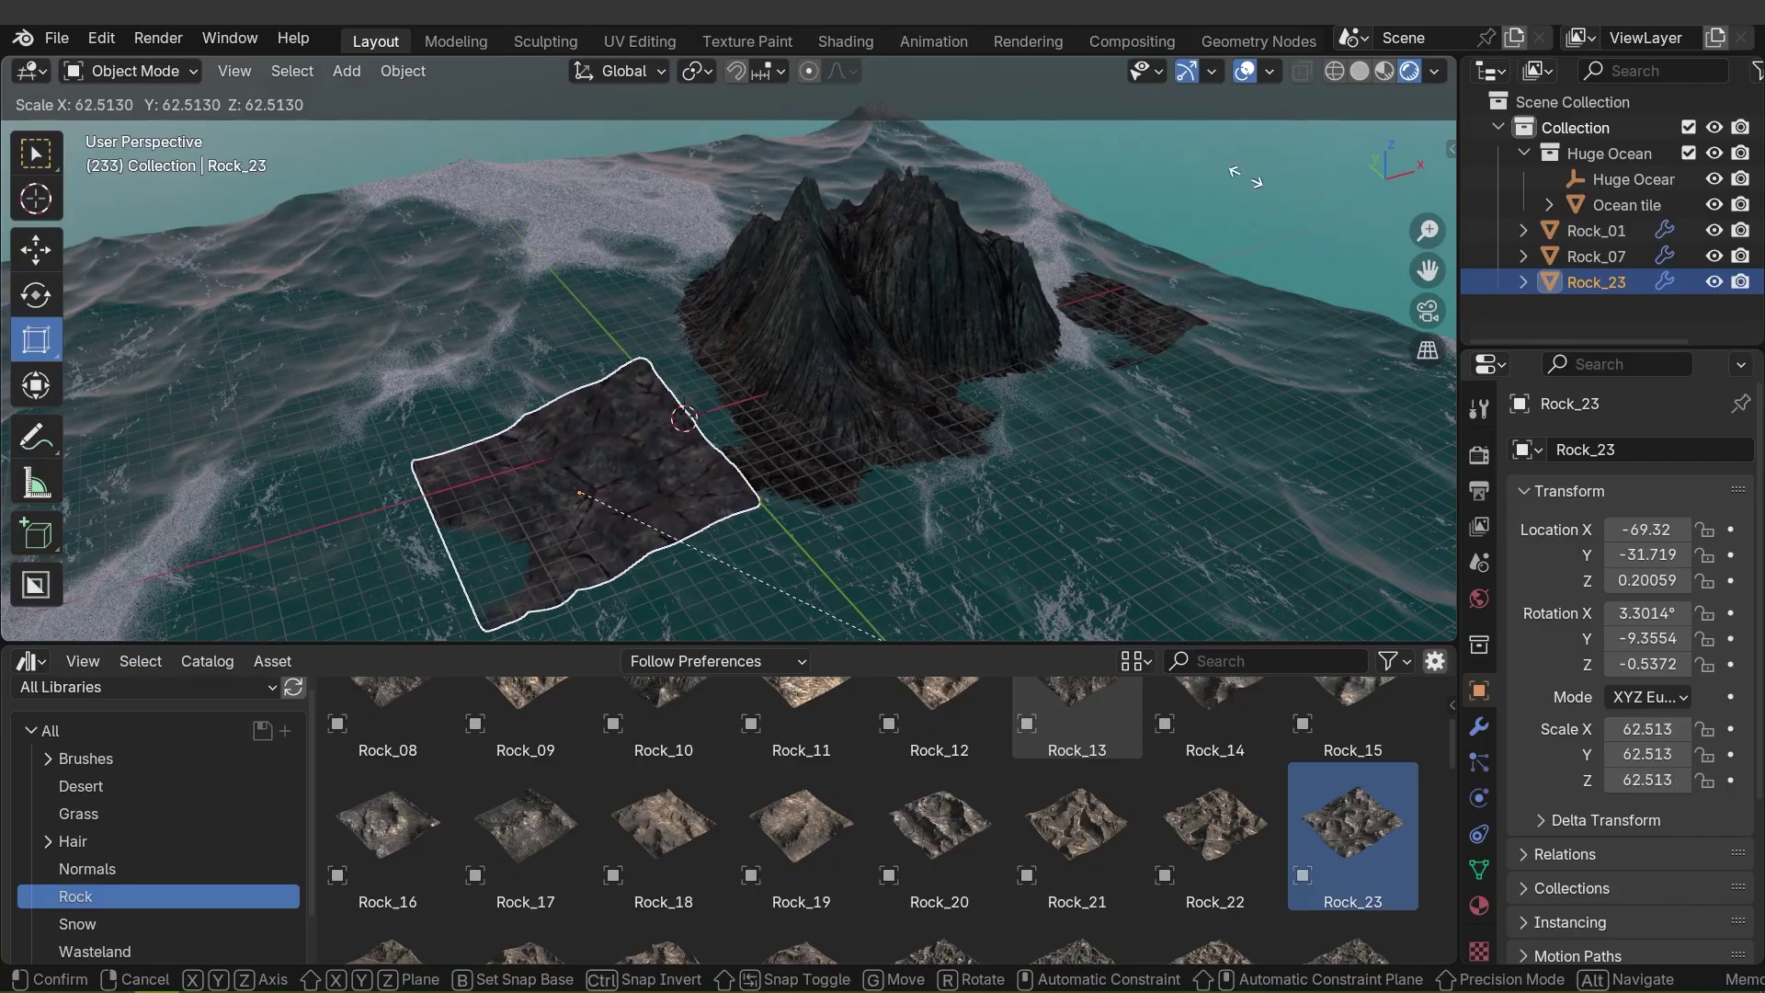
- Stretch Rock_23 along Y and X, then lower it vertically into the ocean
middle_click_drag(166, 460, 625, 503)
left_click_drag(695, 538, 792, 556)
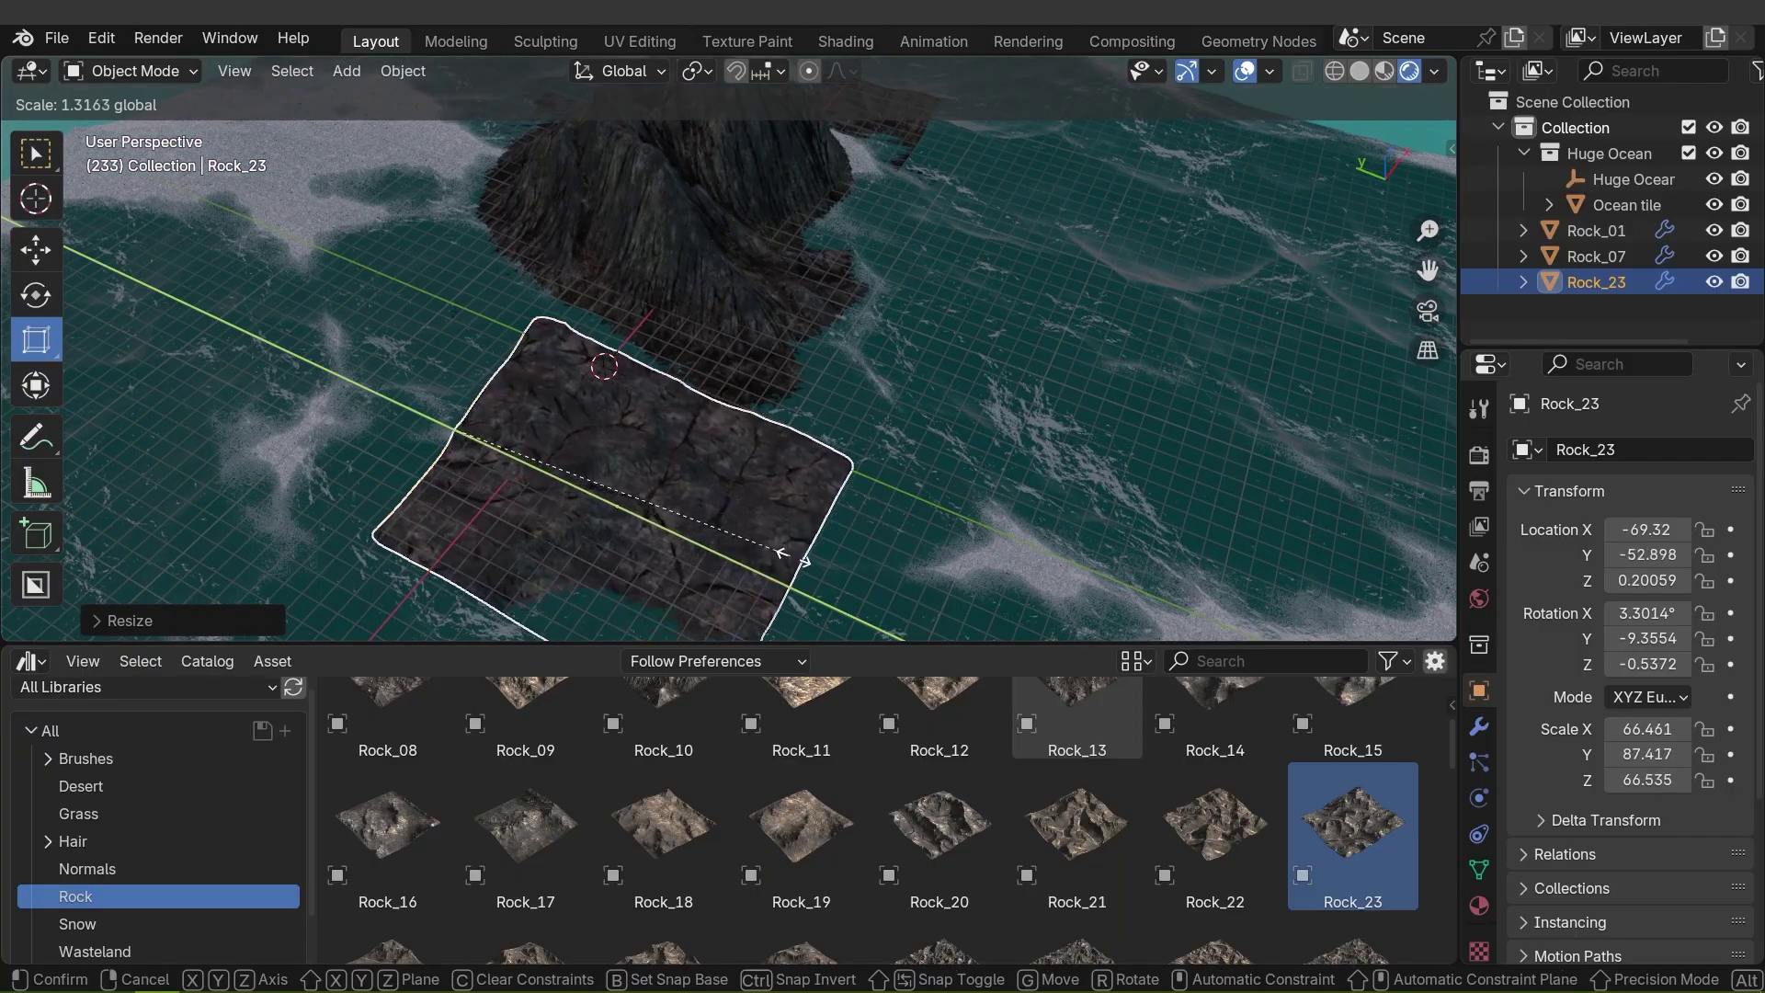
left_click_drag(458, 458, 448, 449)
middle_click_drag(449, 449, 636, 487)
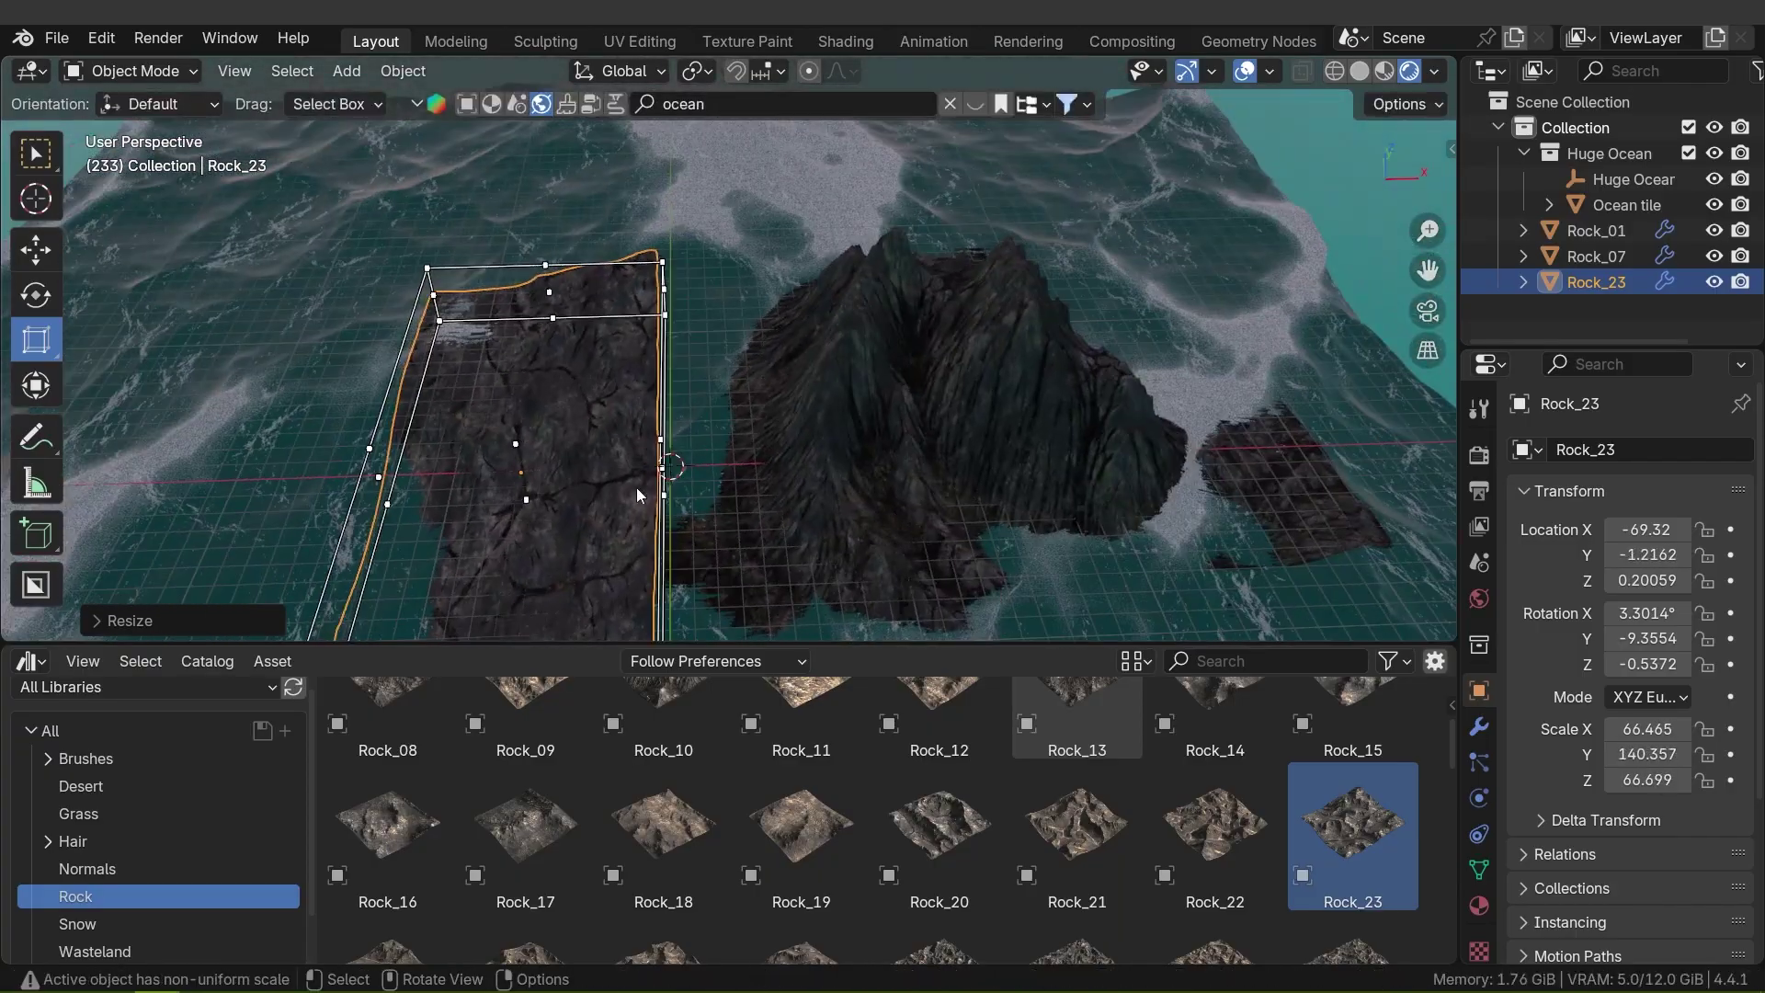
left_click_drag(636, 487, 867, 494)
key("g")
key("z")
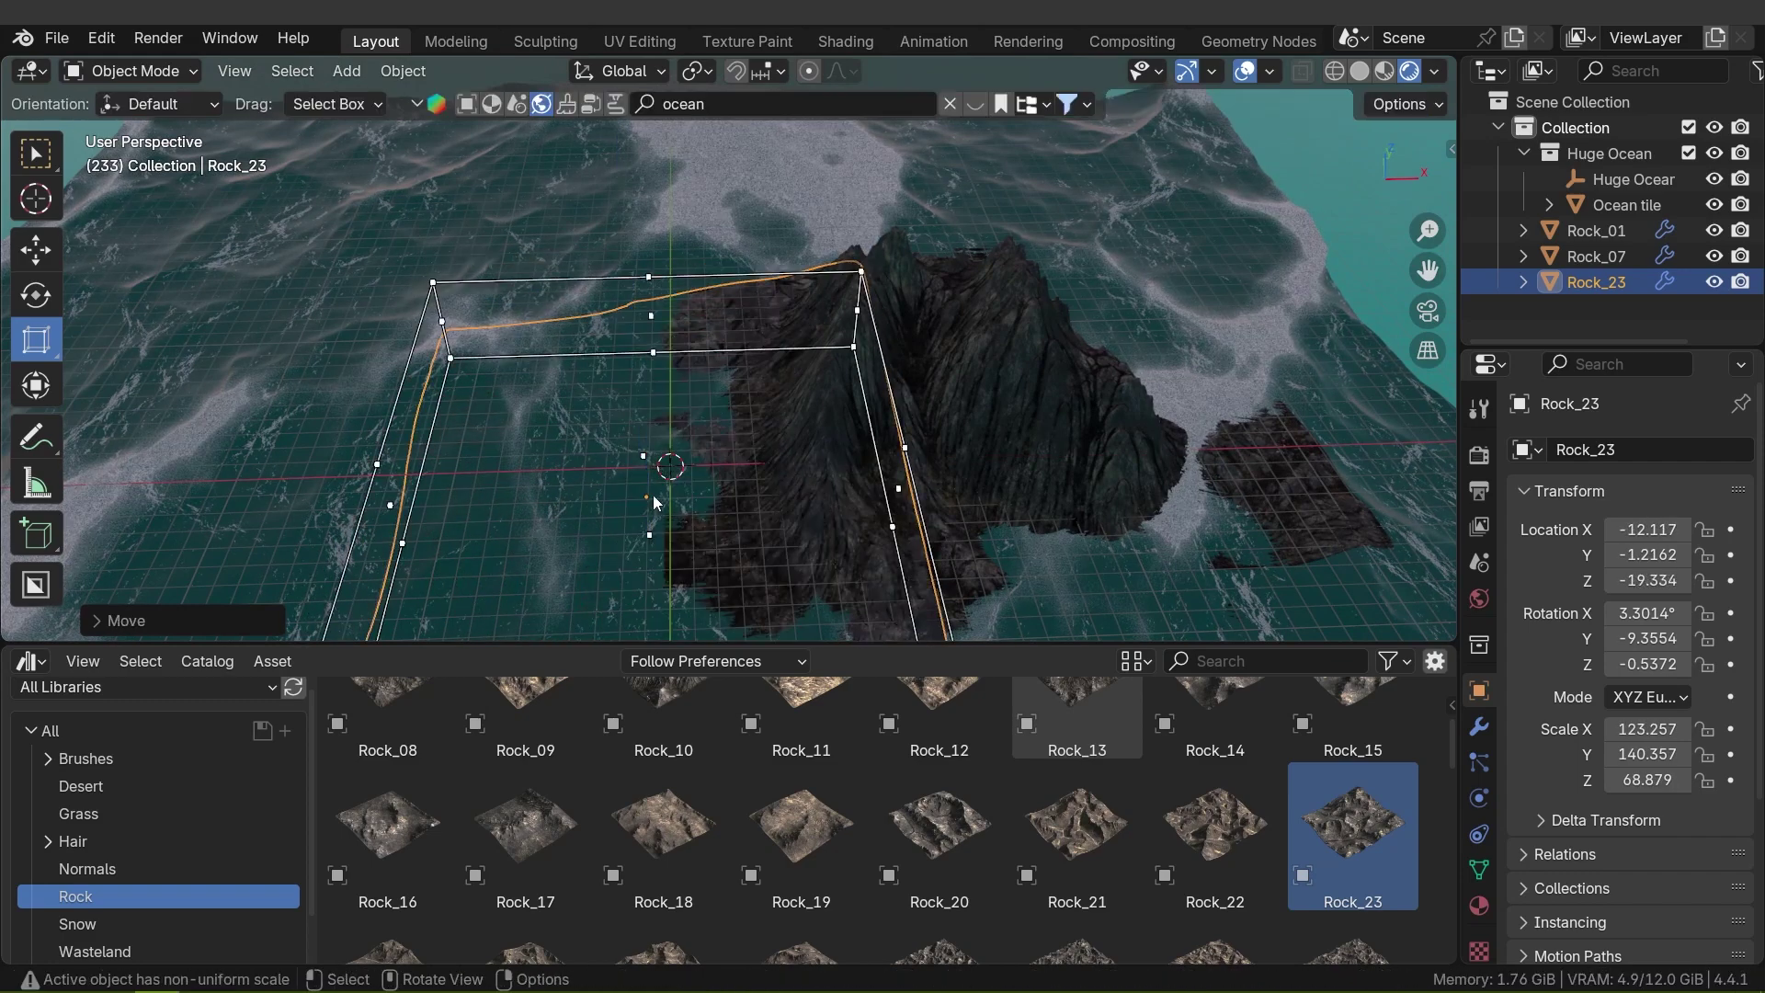
middle_click_drag(655, 502, 735, 414)
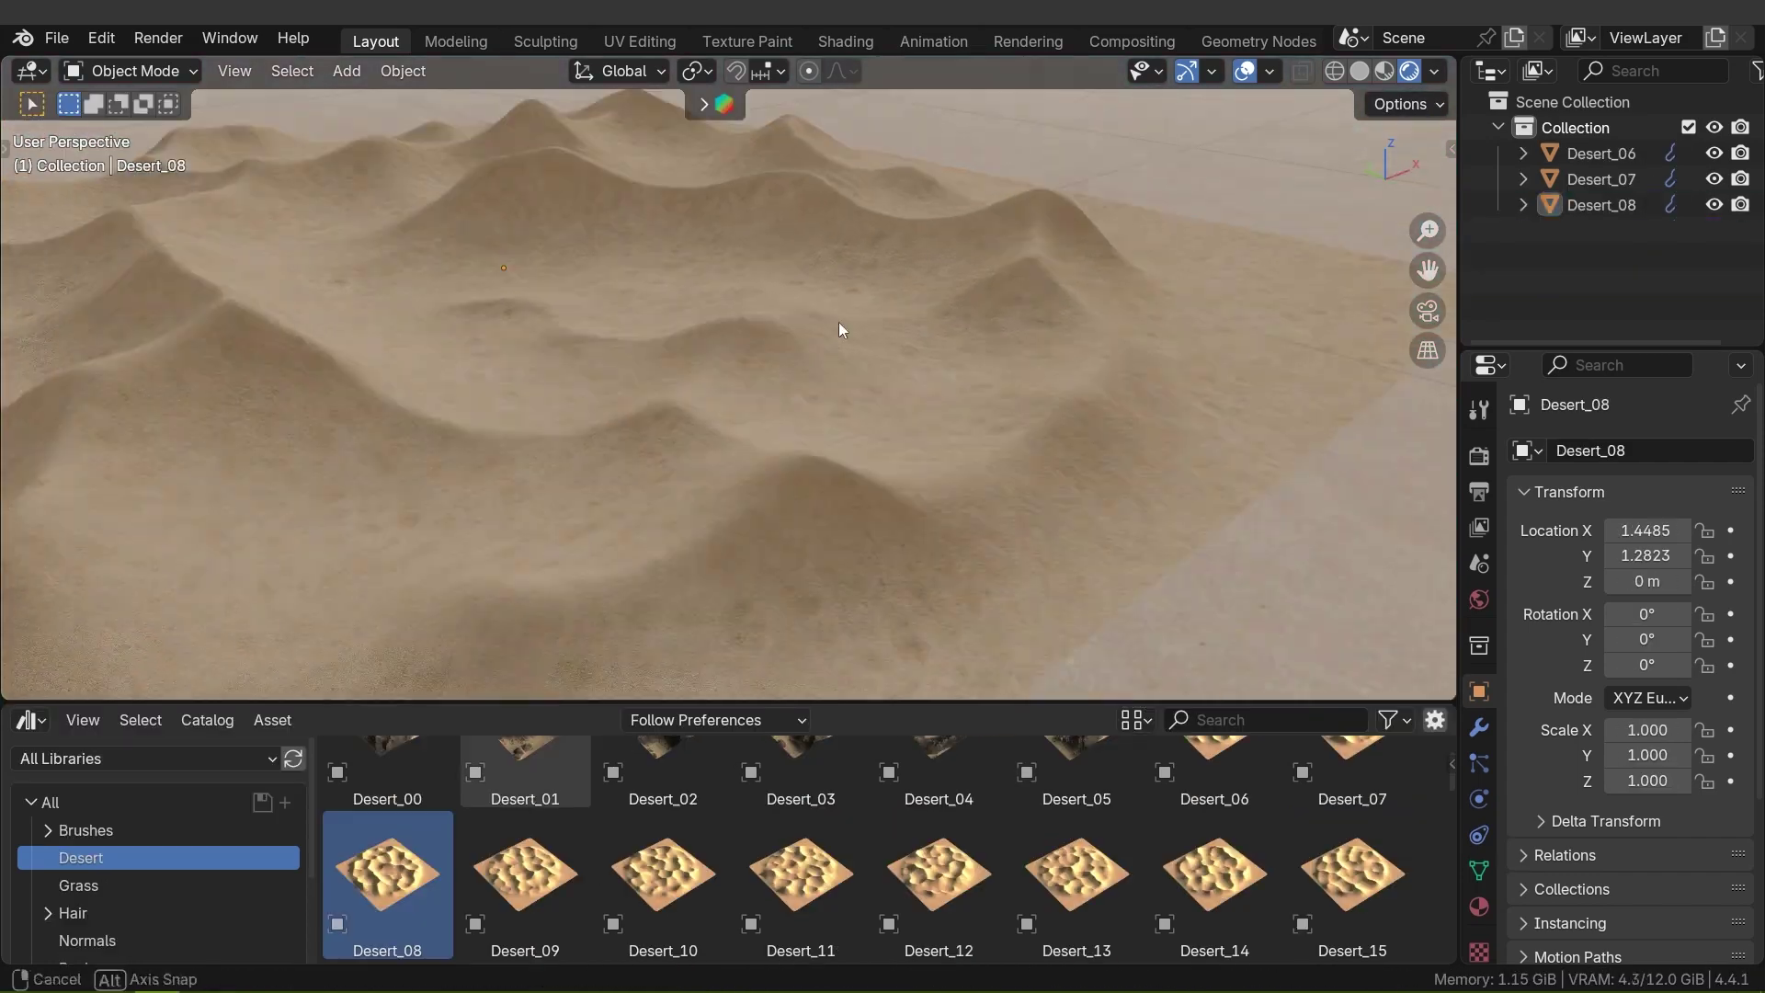
- Orbit the view over the dunes, the dark Rock_23 terrain and the Grass_30 terrain
middle_click_drag(839, 323, 632, 434)
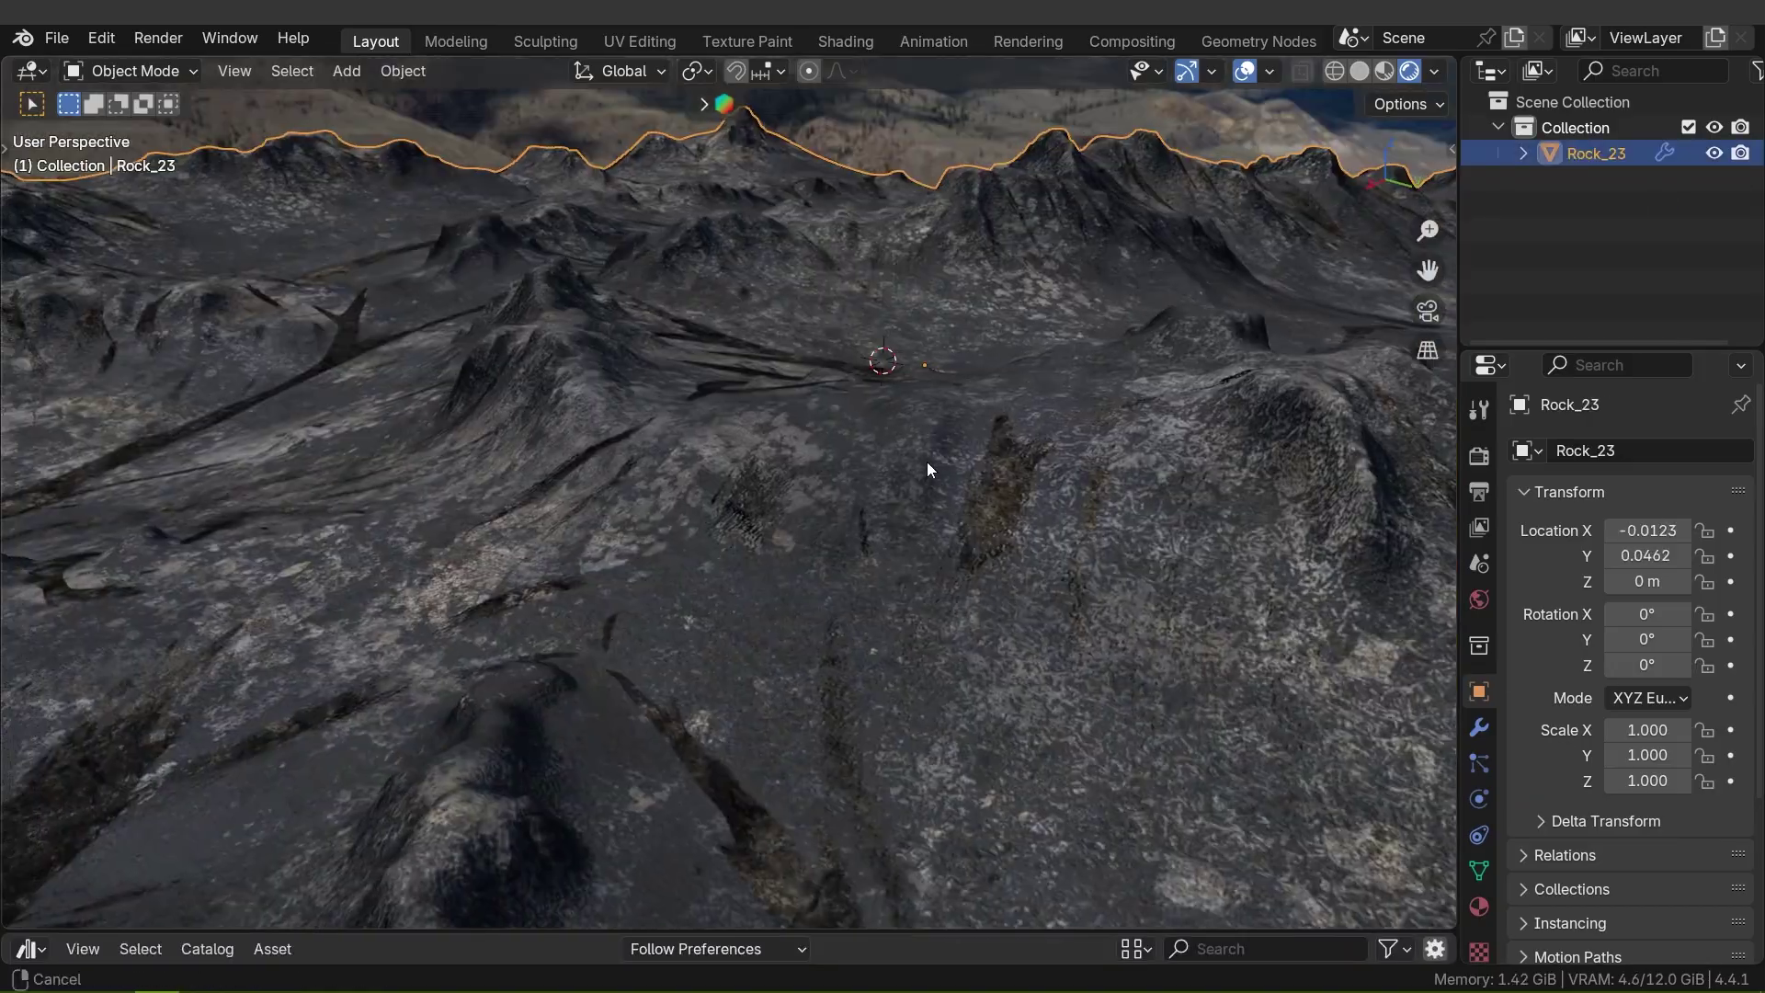
middle_click_drag(927, 462, 898, 500)
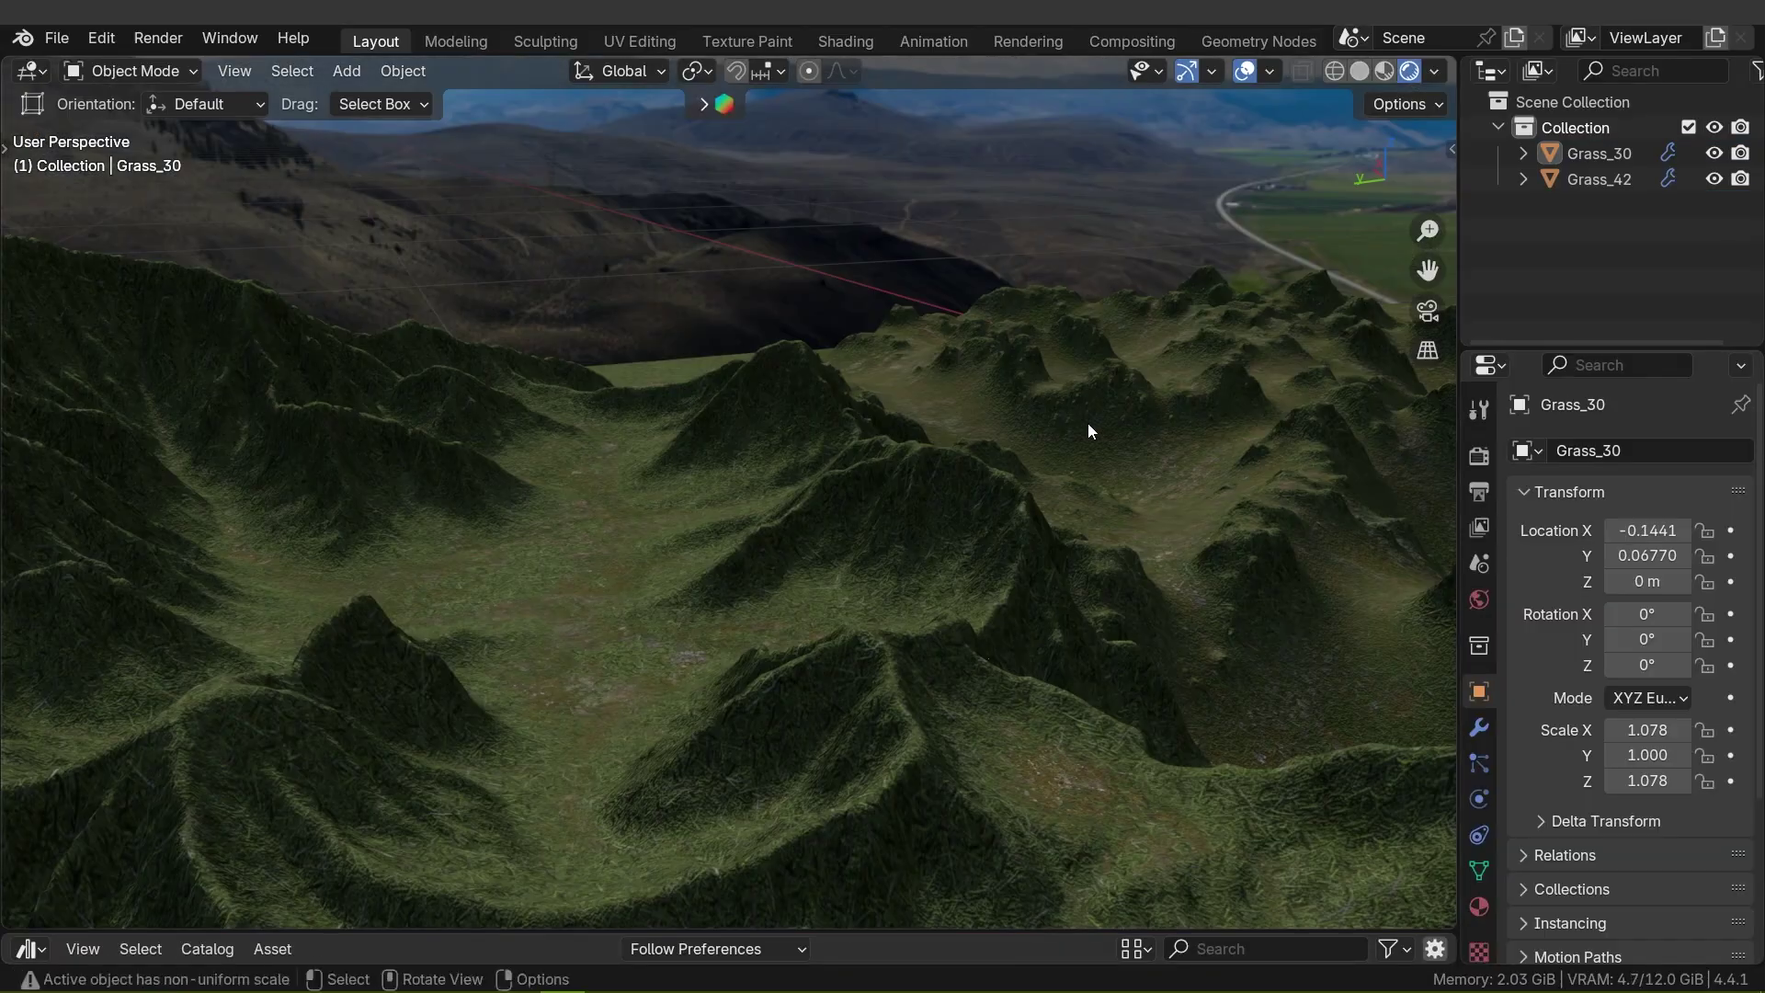
mouse_move(1088, 431)
middle_mouse_down()
mouse_move(1229, 367)
mouse_move(938, 426)
mouse_move(1183, 397)
mouse_move(1017, 383)
mouse_move(875, 408)
mouse_move(551, 374)
mouse_move(1056, 438)
middle_mouse_up()
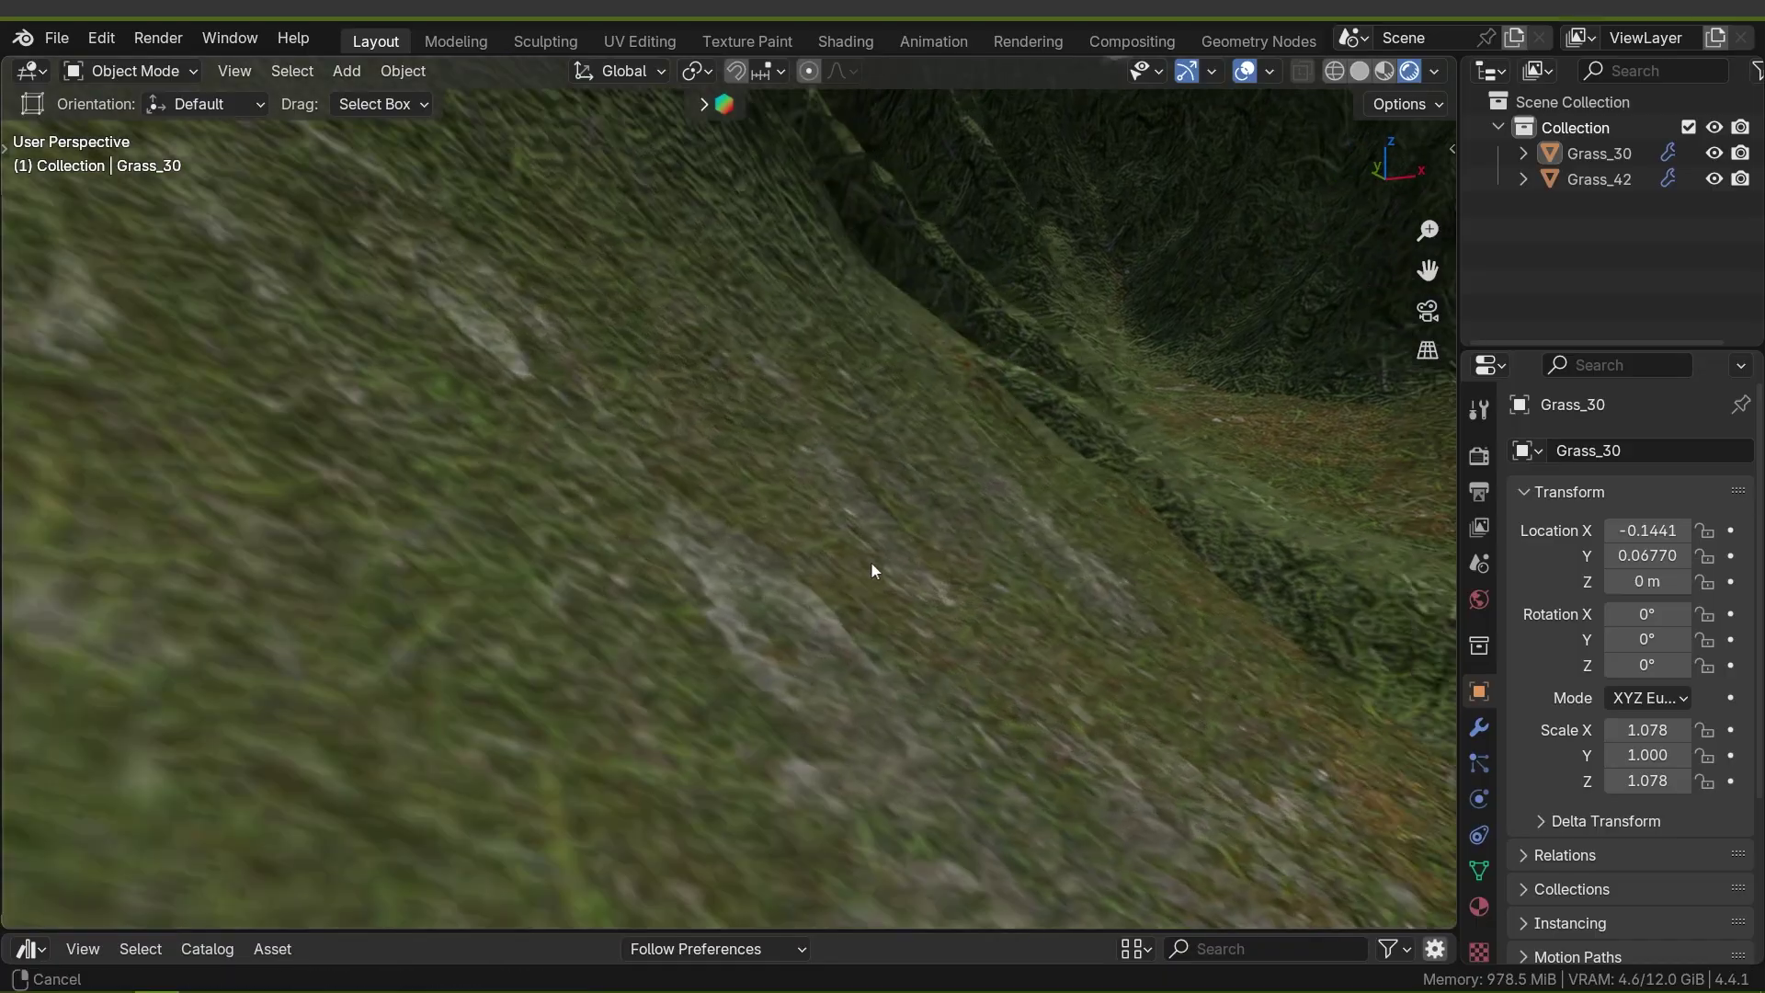
middle_click_drag(870, 560, 768, 543)
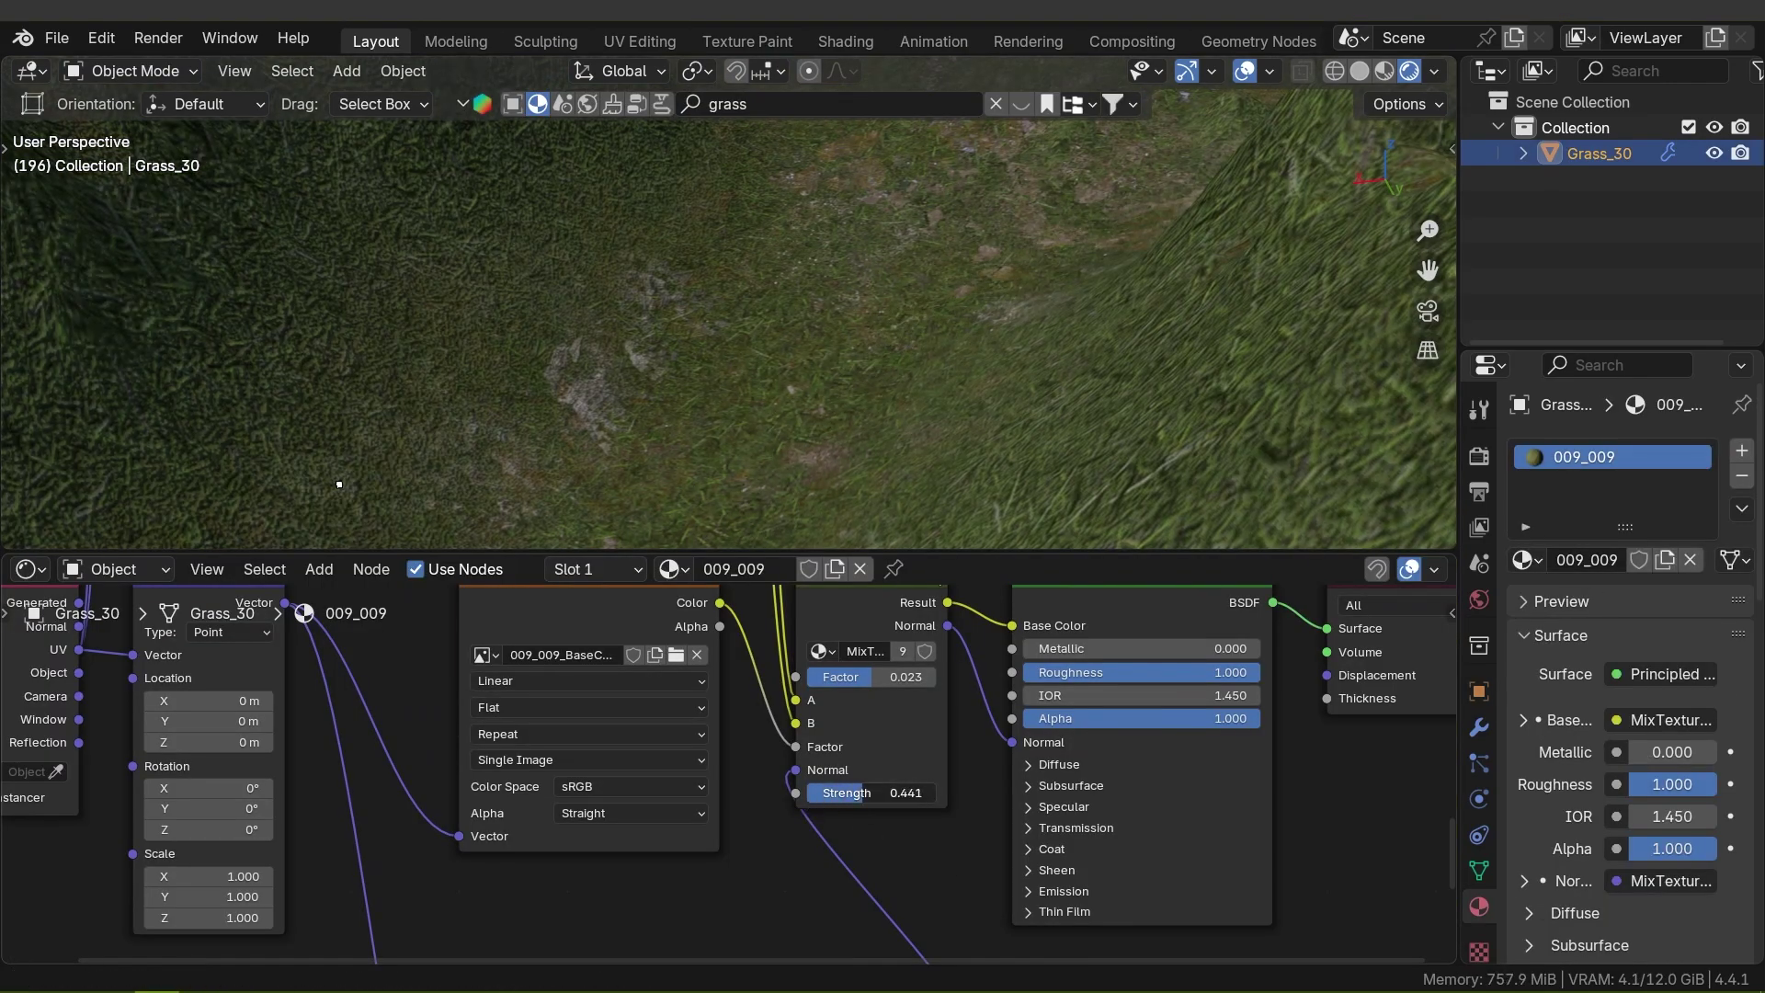
- Raise the grass normal strength, feed Snow Color into Mix B, and add Ground_07_0 into Mix A
left_click_drag(869, 792, 910, 793)
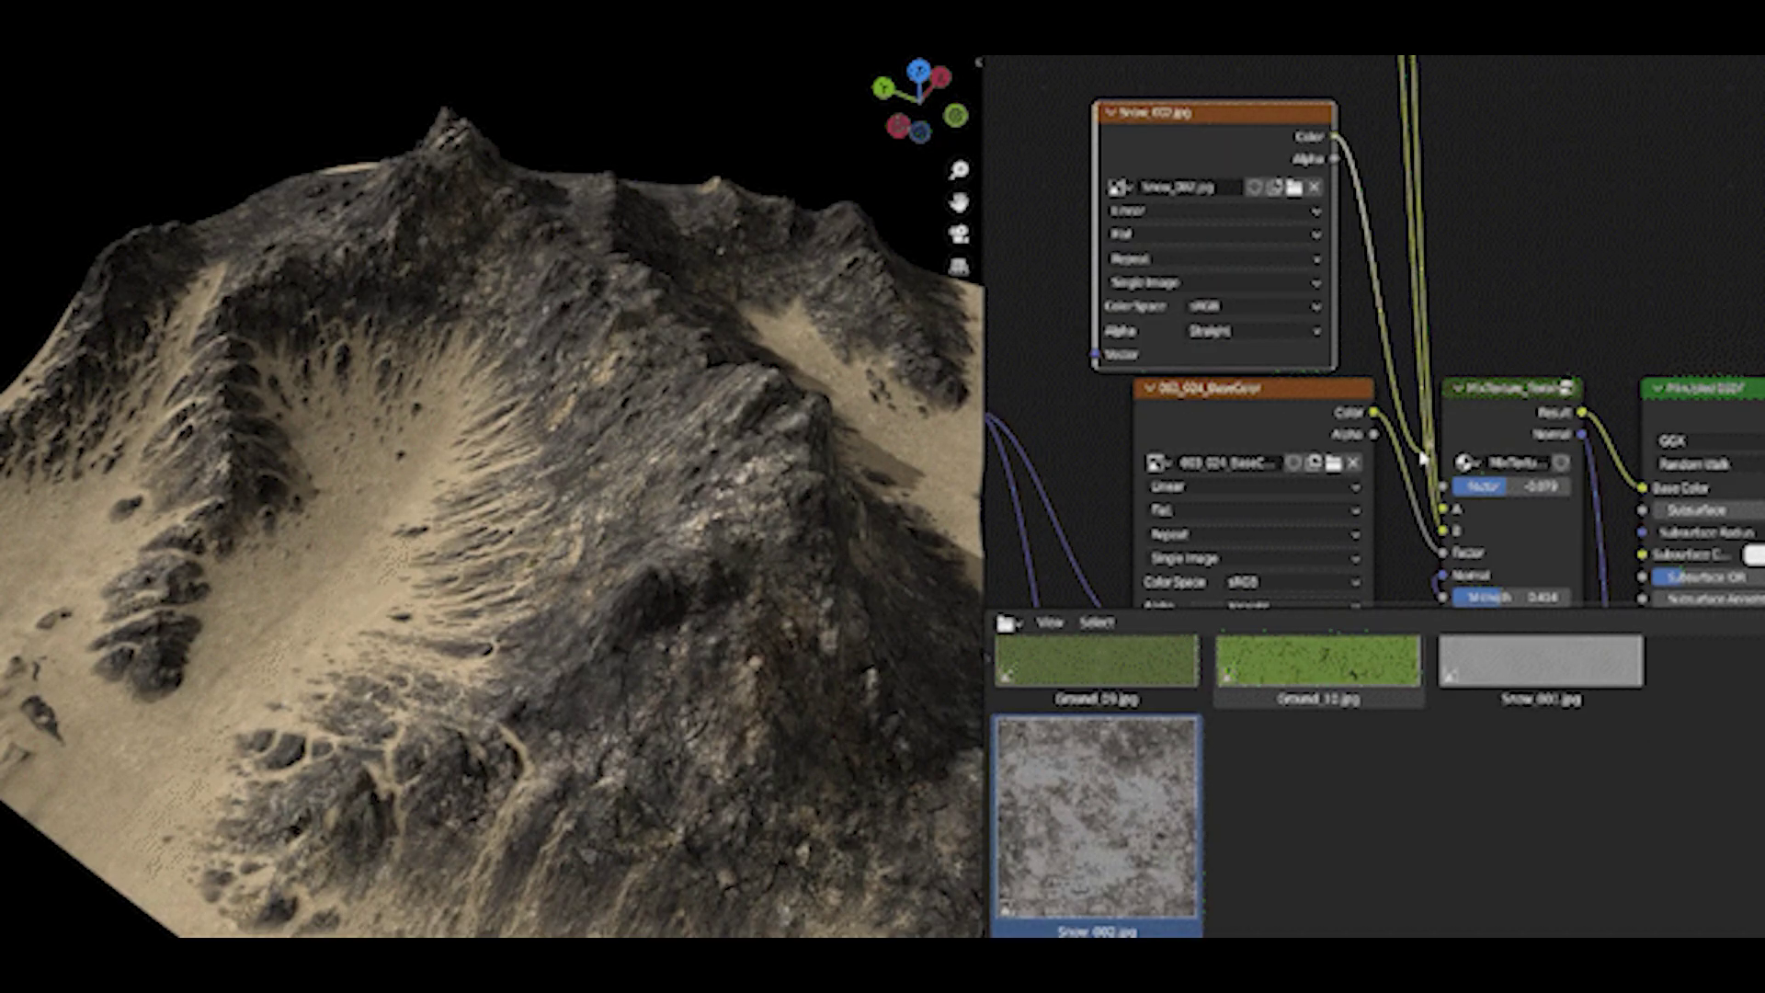
left_click_drag(1423, 457, 1451, 532)
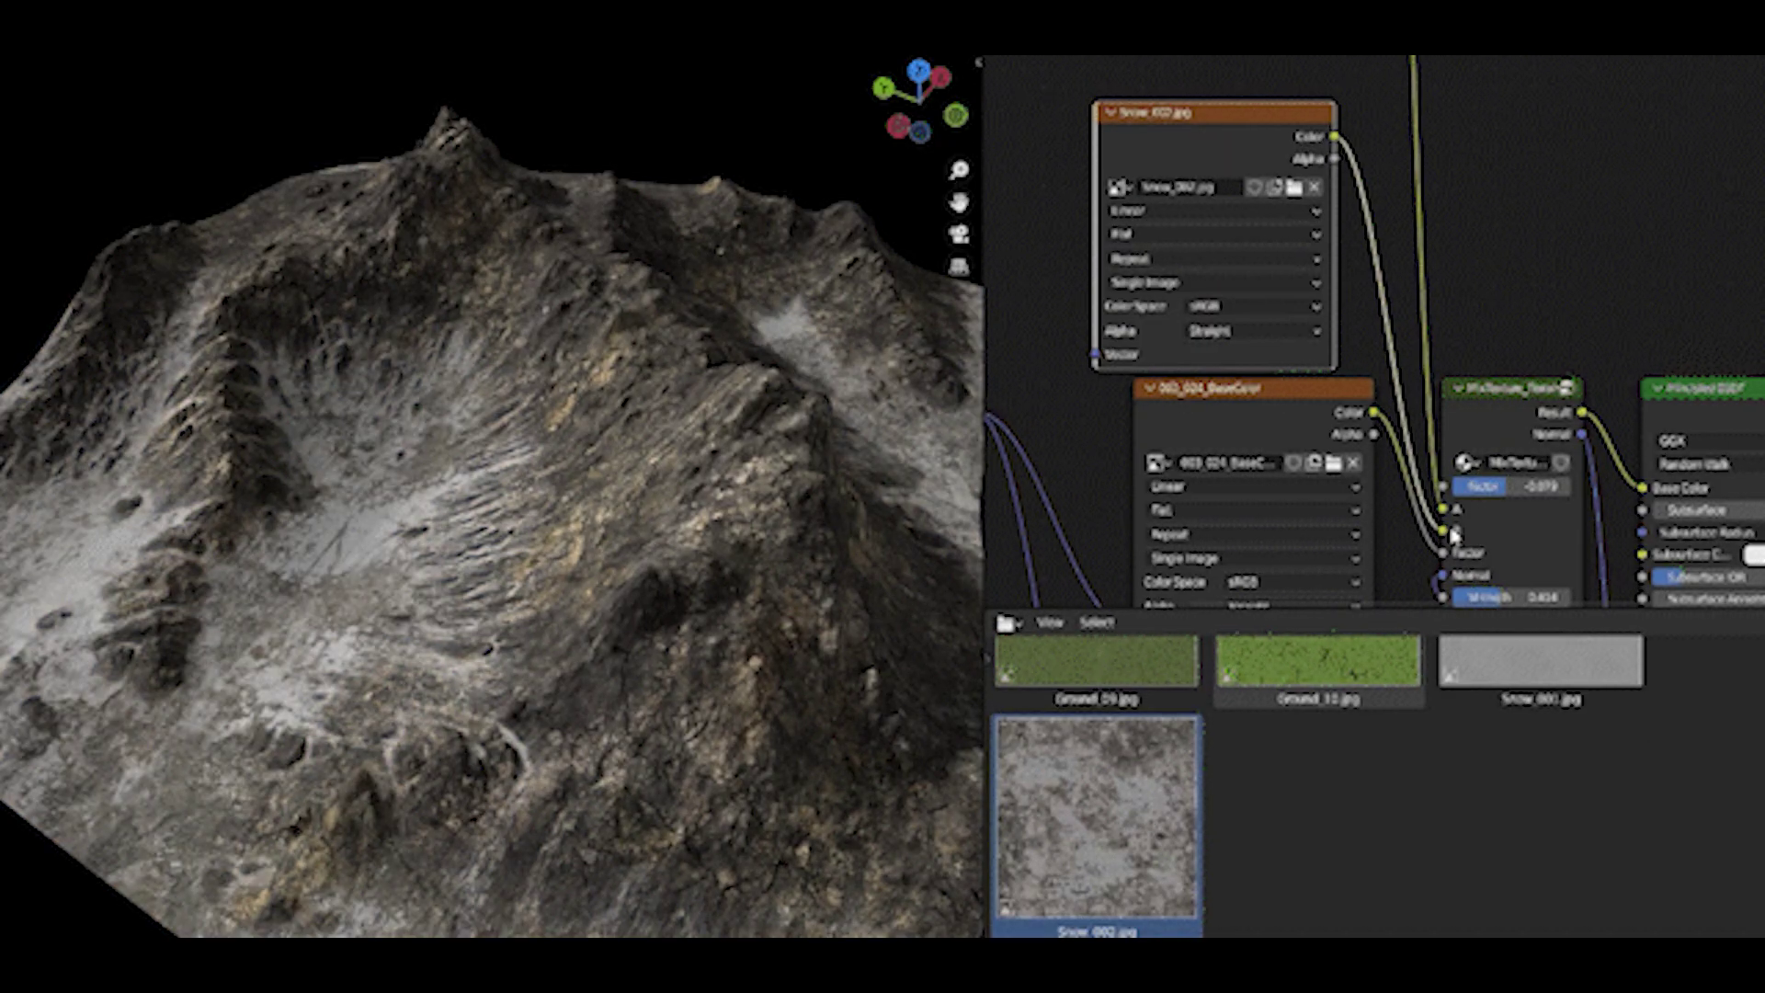
scroll(1318, 781, "up", 5)
left_click_drag(1319, 791, 1708, 115)
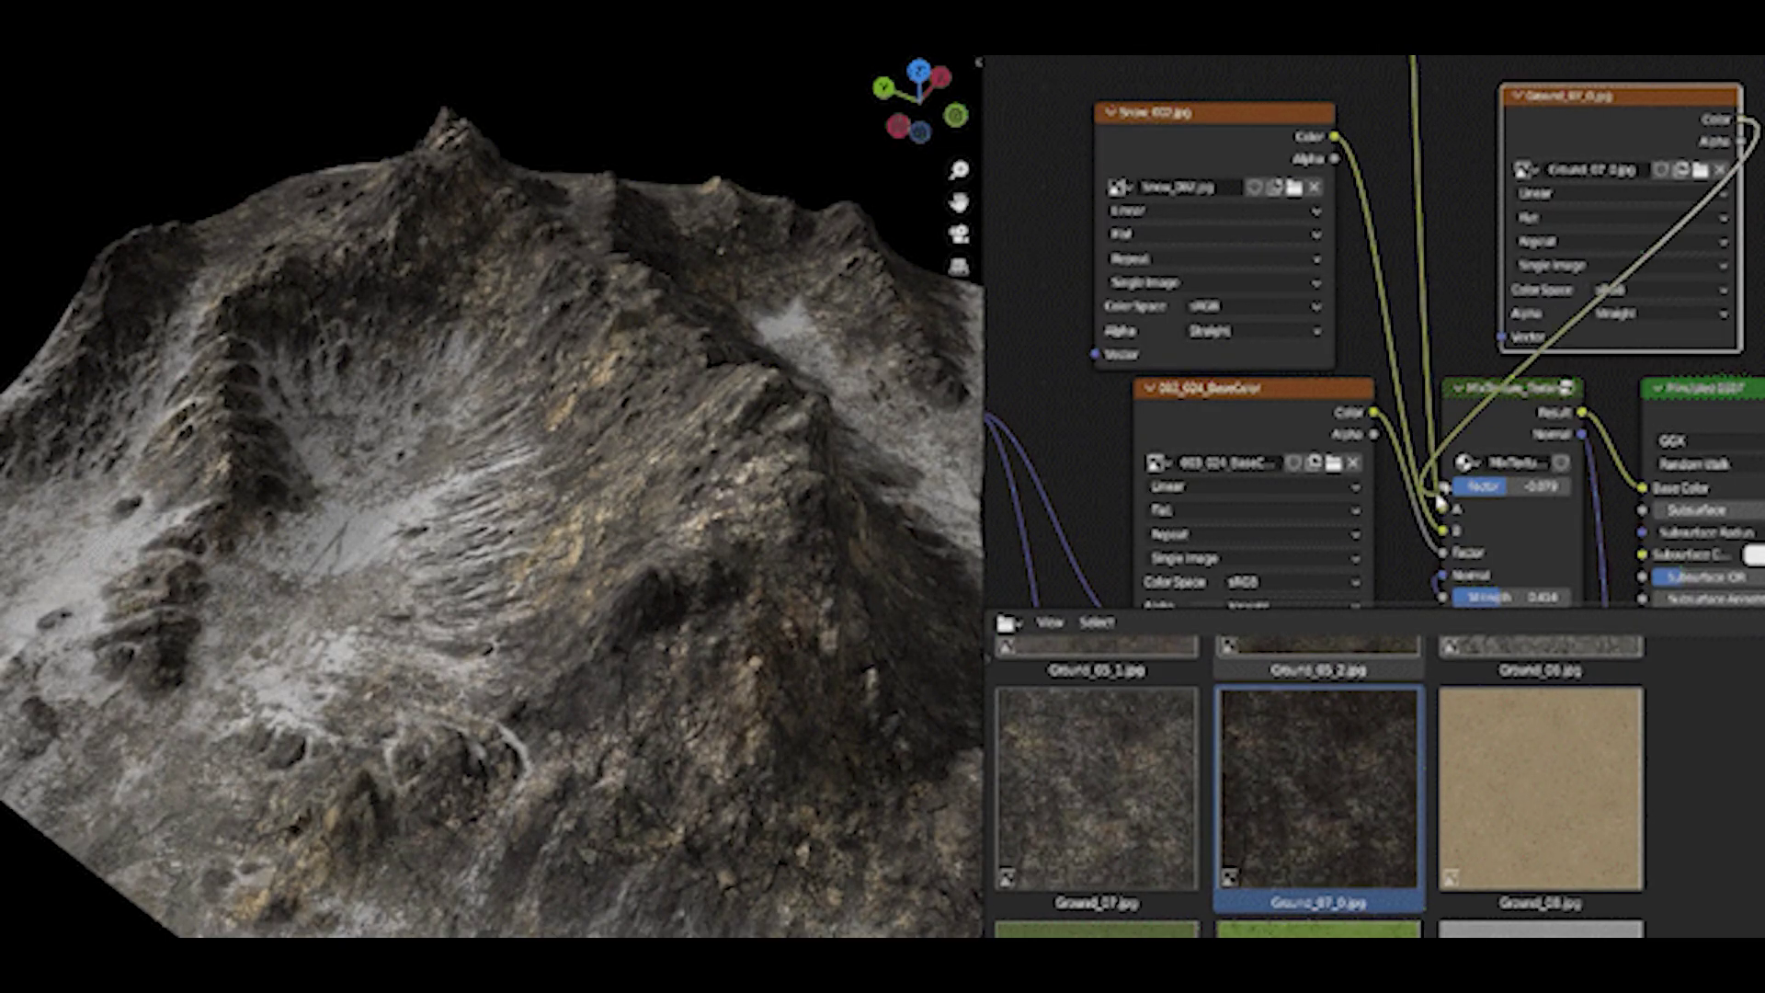
left_click_drag(1439, 500, 1442, 508)
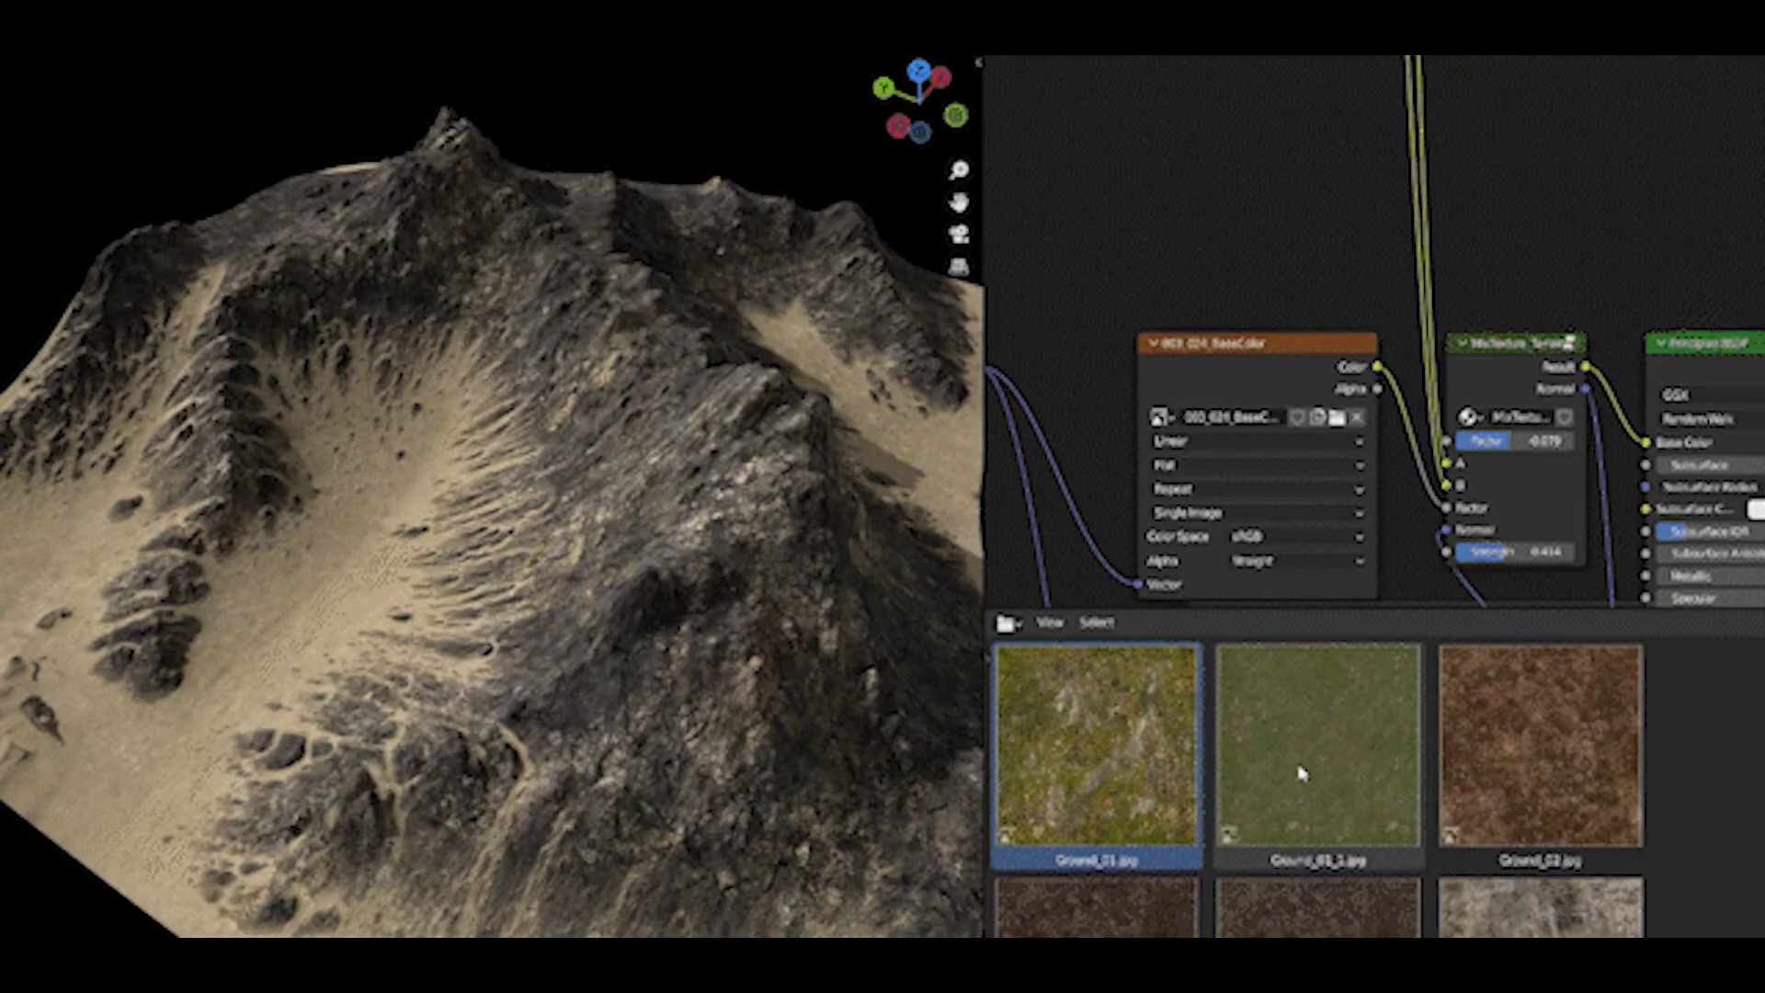
- Add the ground image texture node, then switch Rock_21's material through Rock and Rock.027 to 004_005
left_click_drag(1301, 774, 1196, 230)
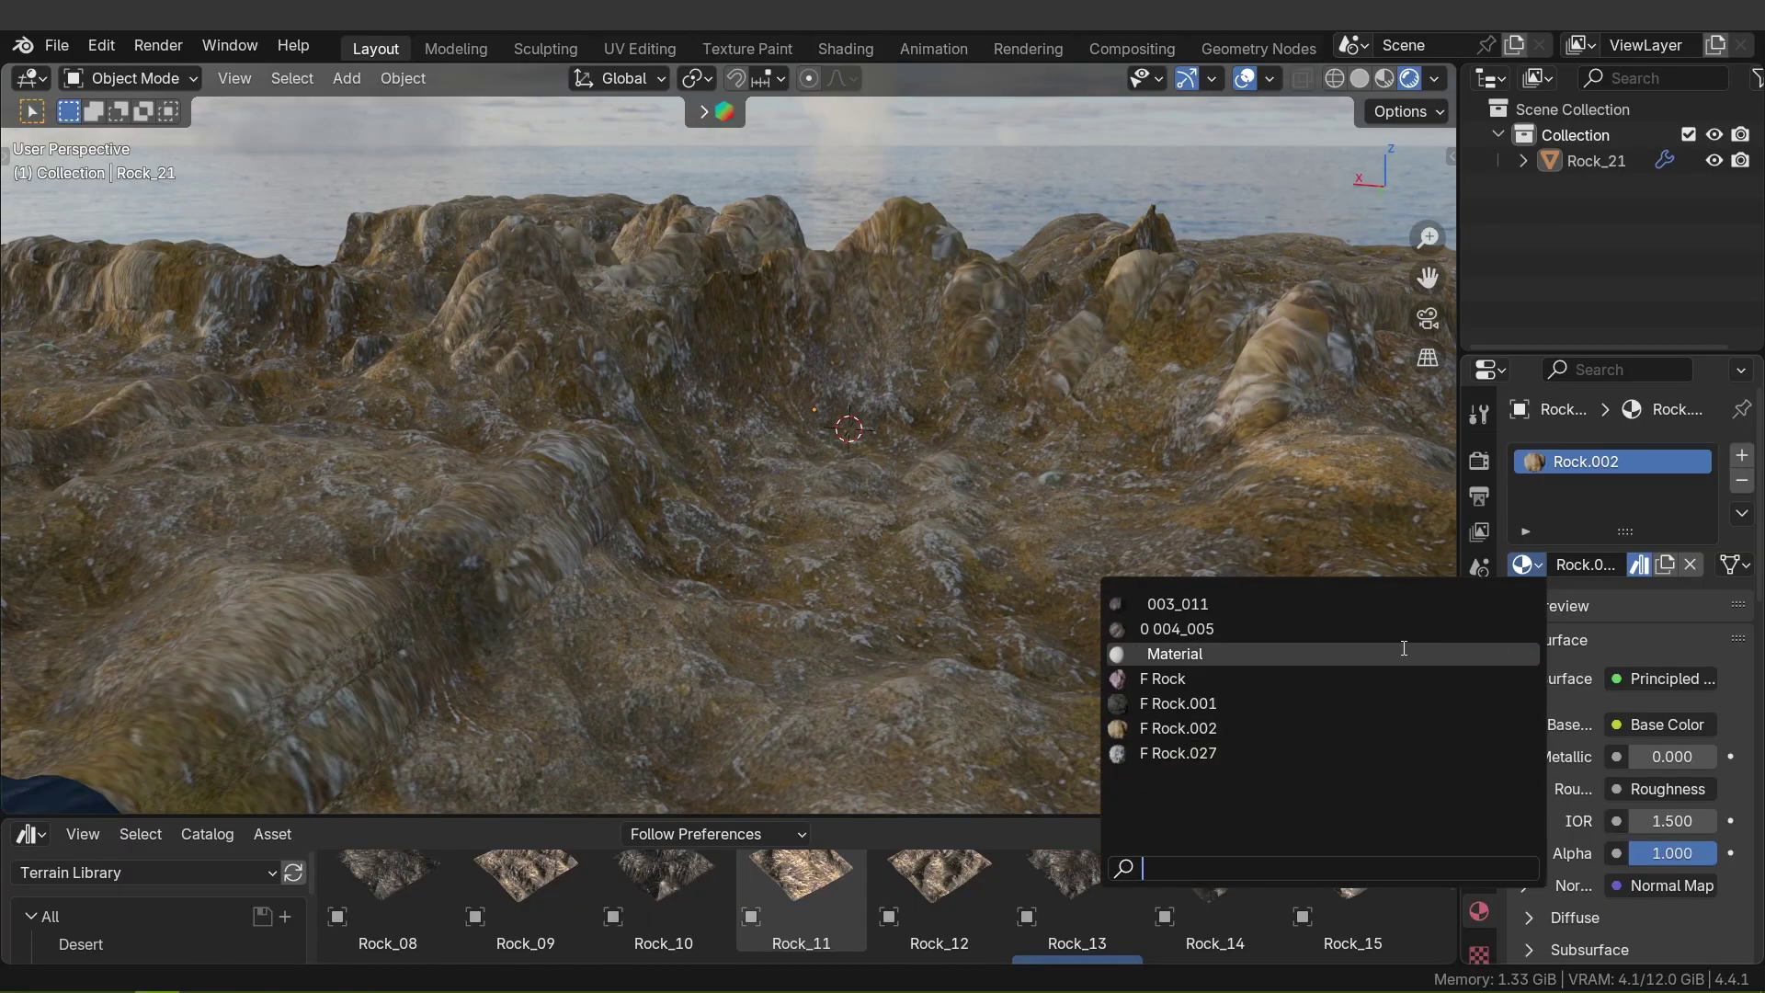
left_click(1380, 678)
left_click(1529, 566)
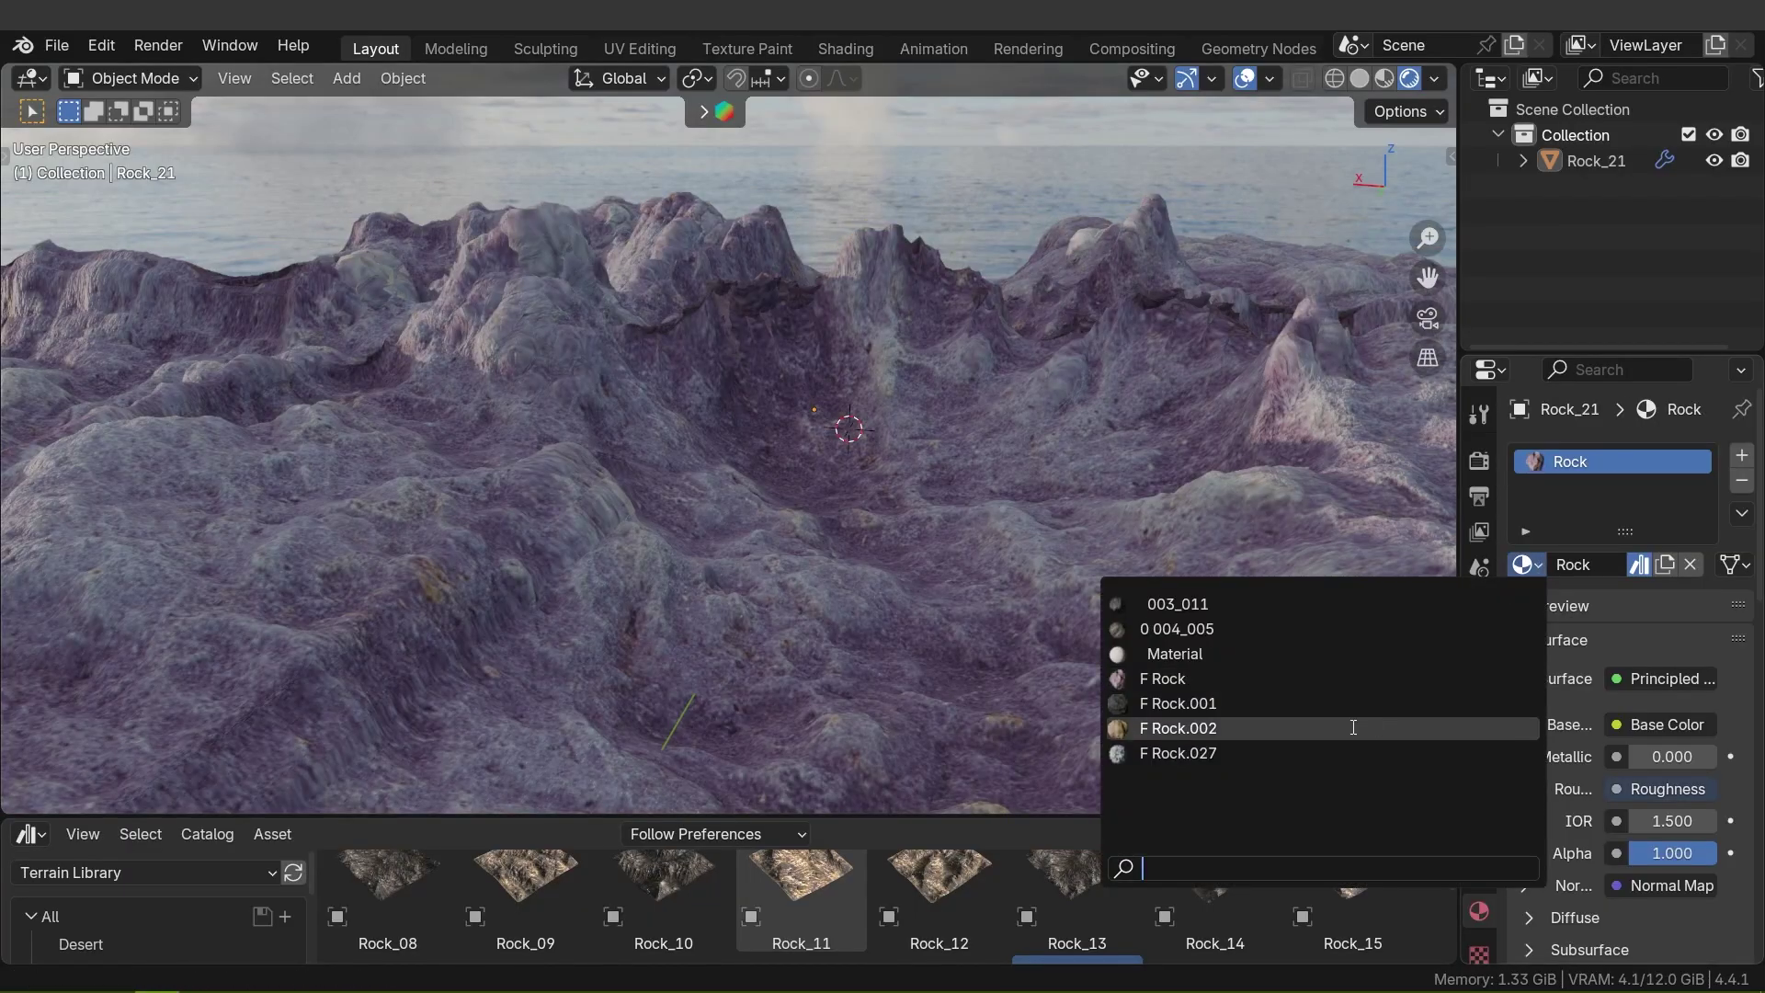
left_click(1302, 752)
left_click(1315, 628)
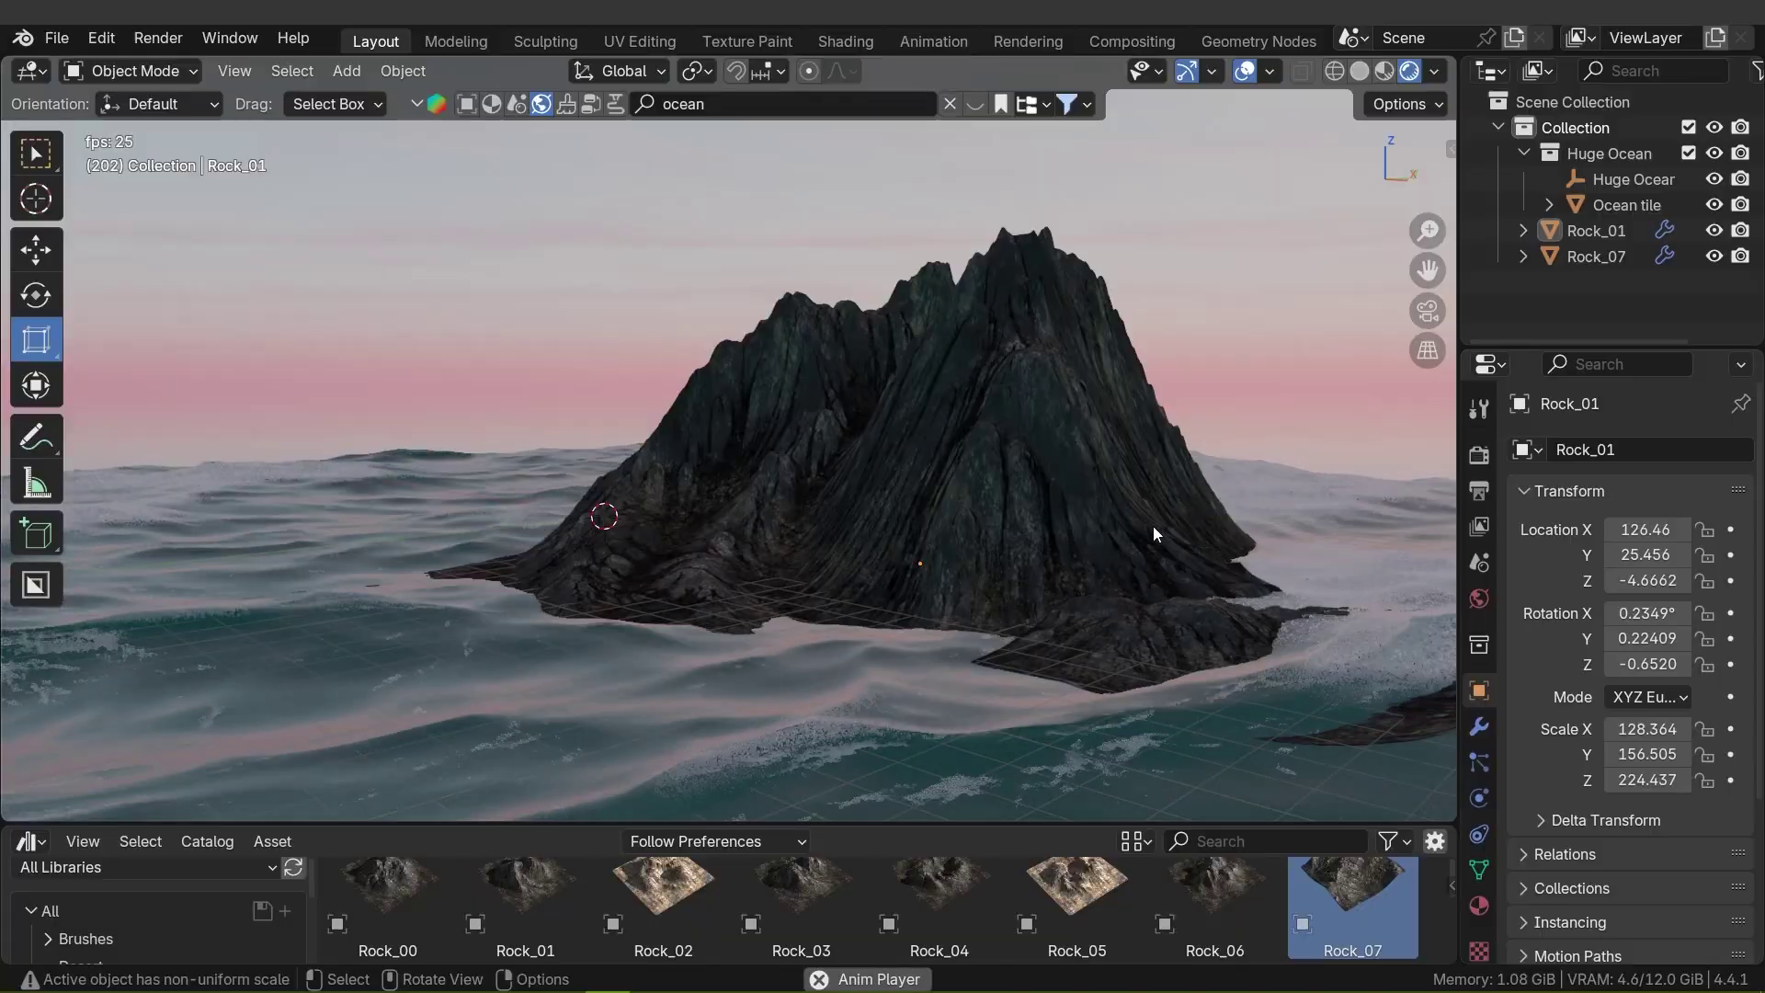
- Reshape the Rock_01 island's vertices with a smooth proportional move in Edit Mode
middle_click_drag(1150, 532, 984, 539)
key("Tab")
key("g")
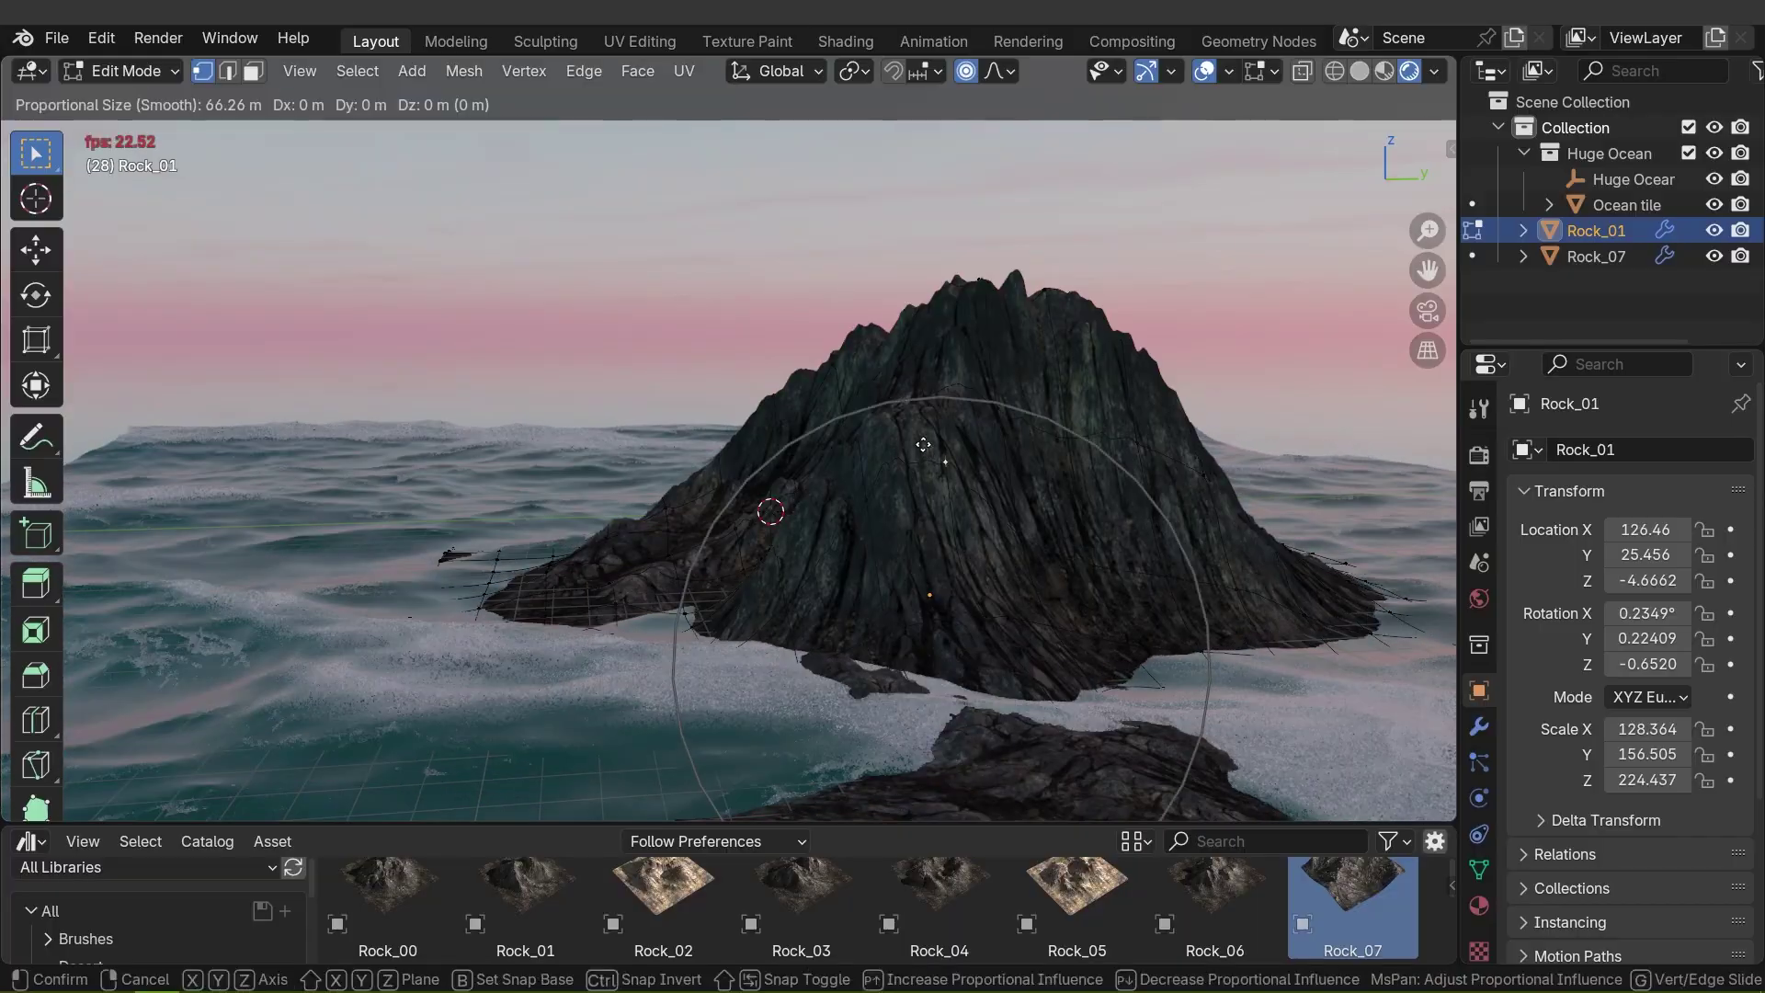
left_click(928, 460)
middle_click_drag(929, 460, 1069, 601)
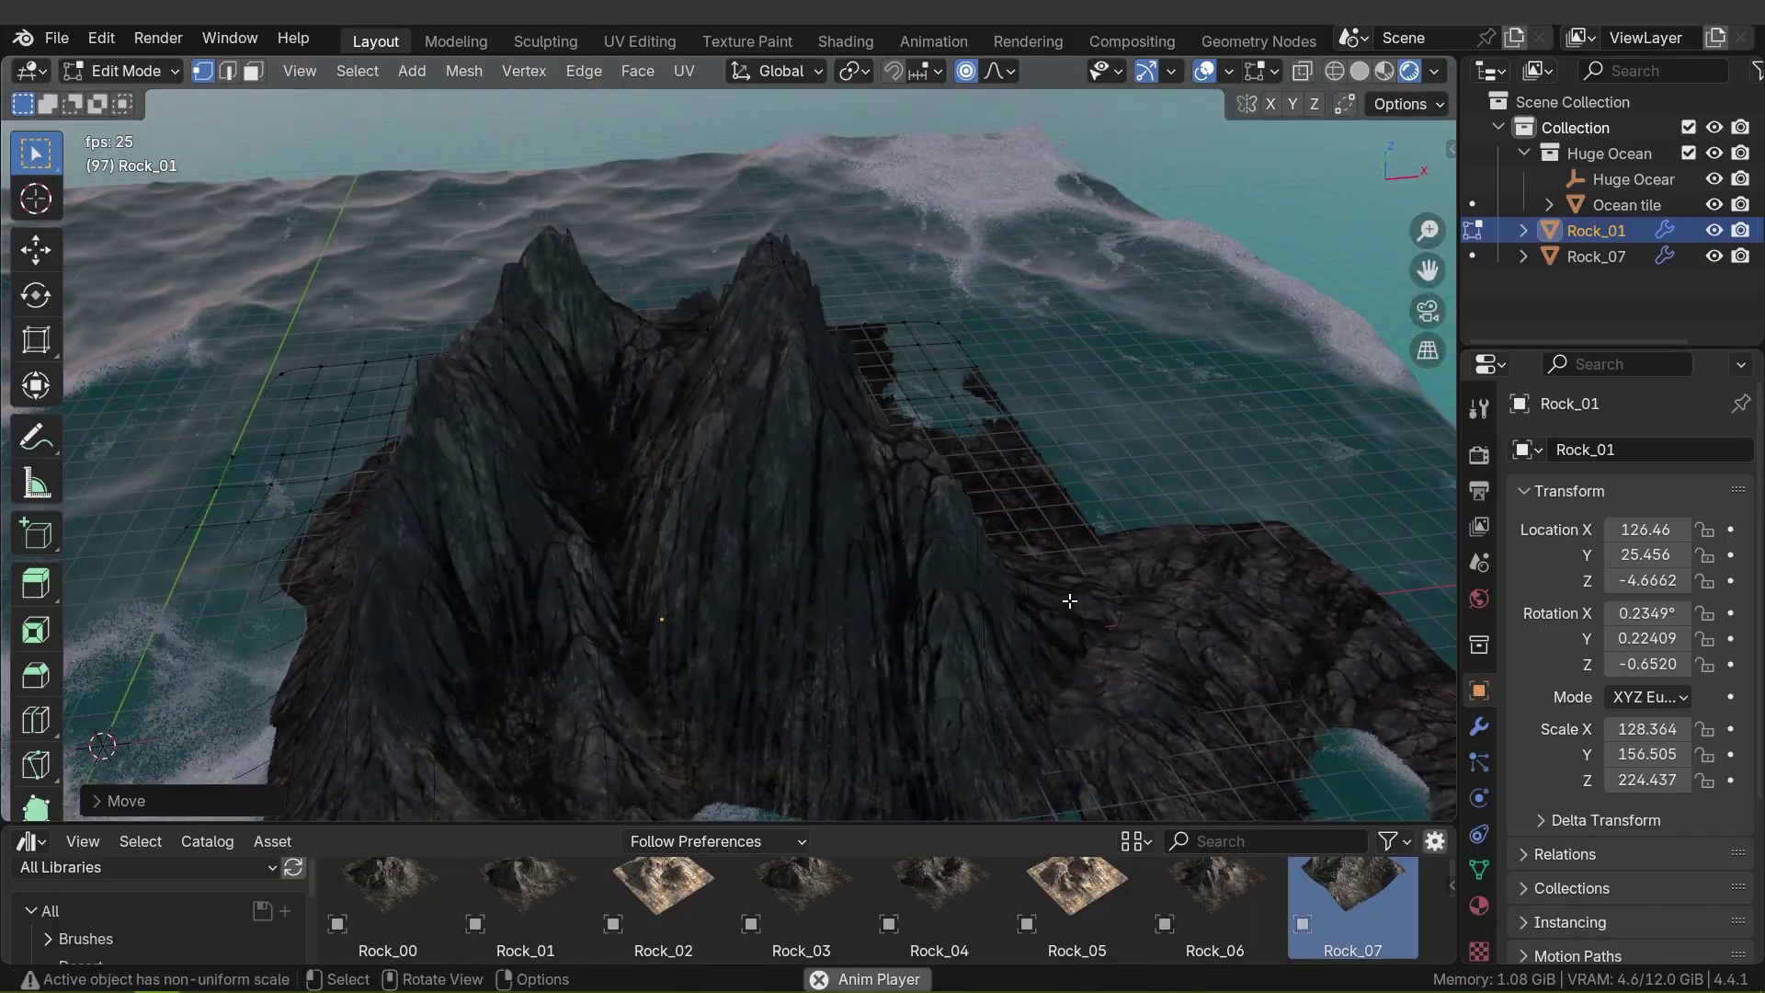
left_click(1137, 610)
middle_click_drag(1138, 610, 855, 864)
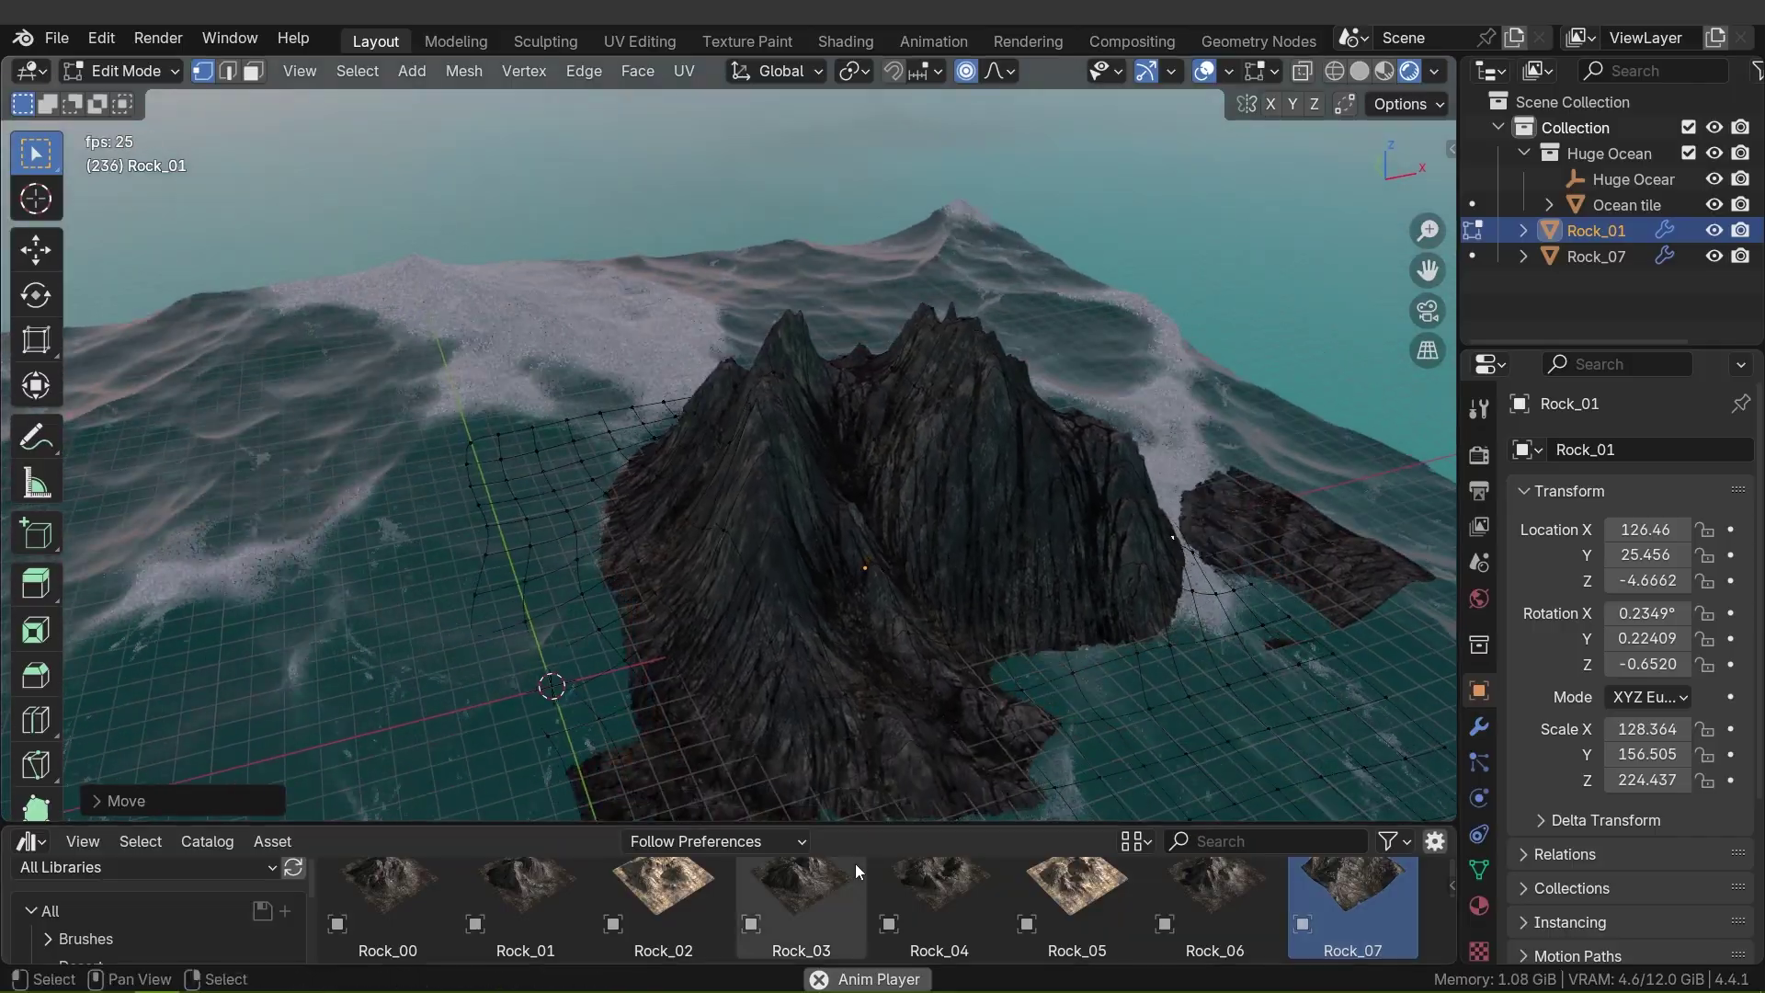
- Enlarge the asset library area and drag the Rock_23 terrain toward the scene
left_click_drag(820, 828, 865, 644)
scroll(1128, 763, "down", 2)
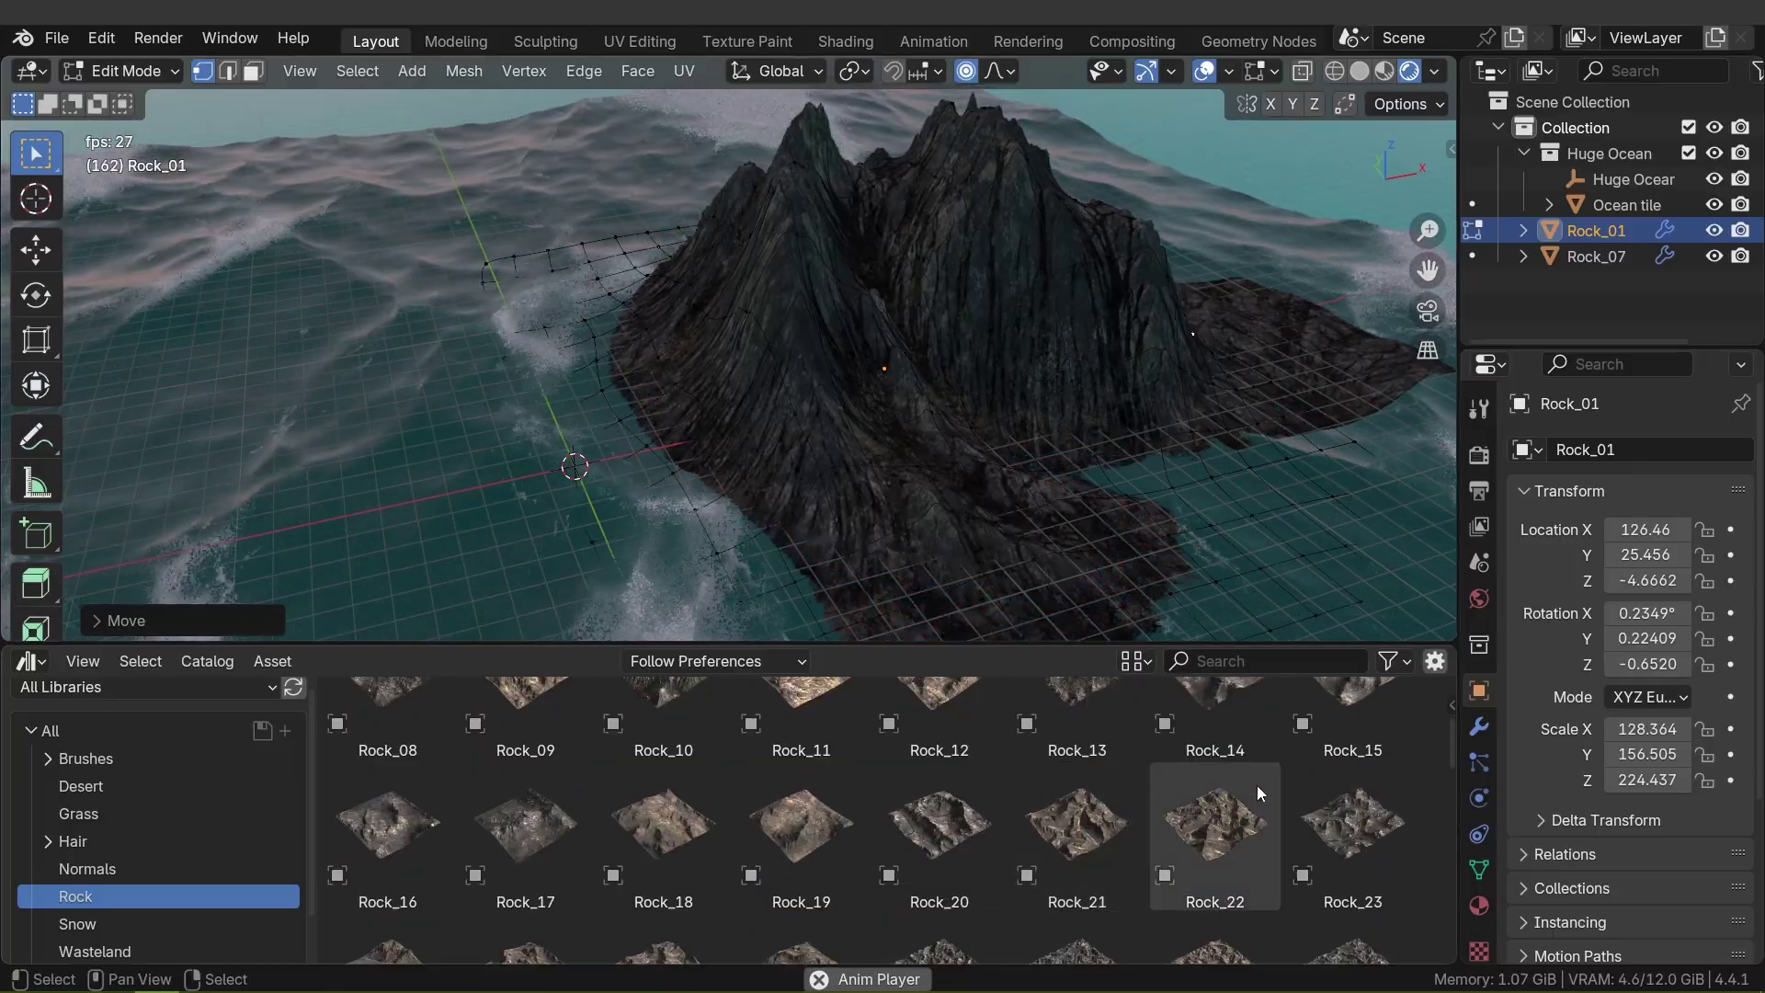
left_click_drag(1351, 821, 431, 530)
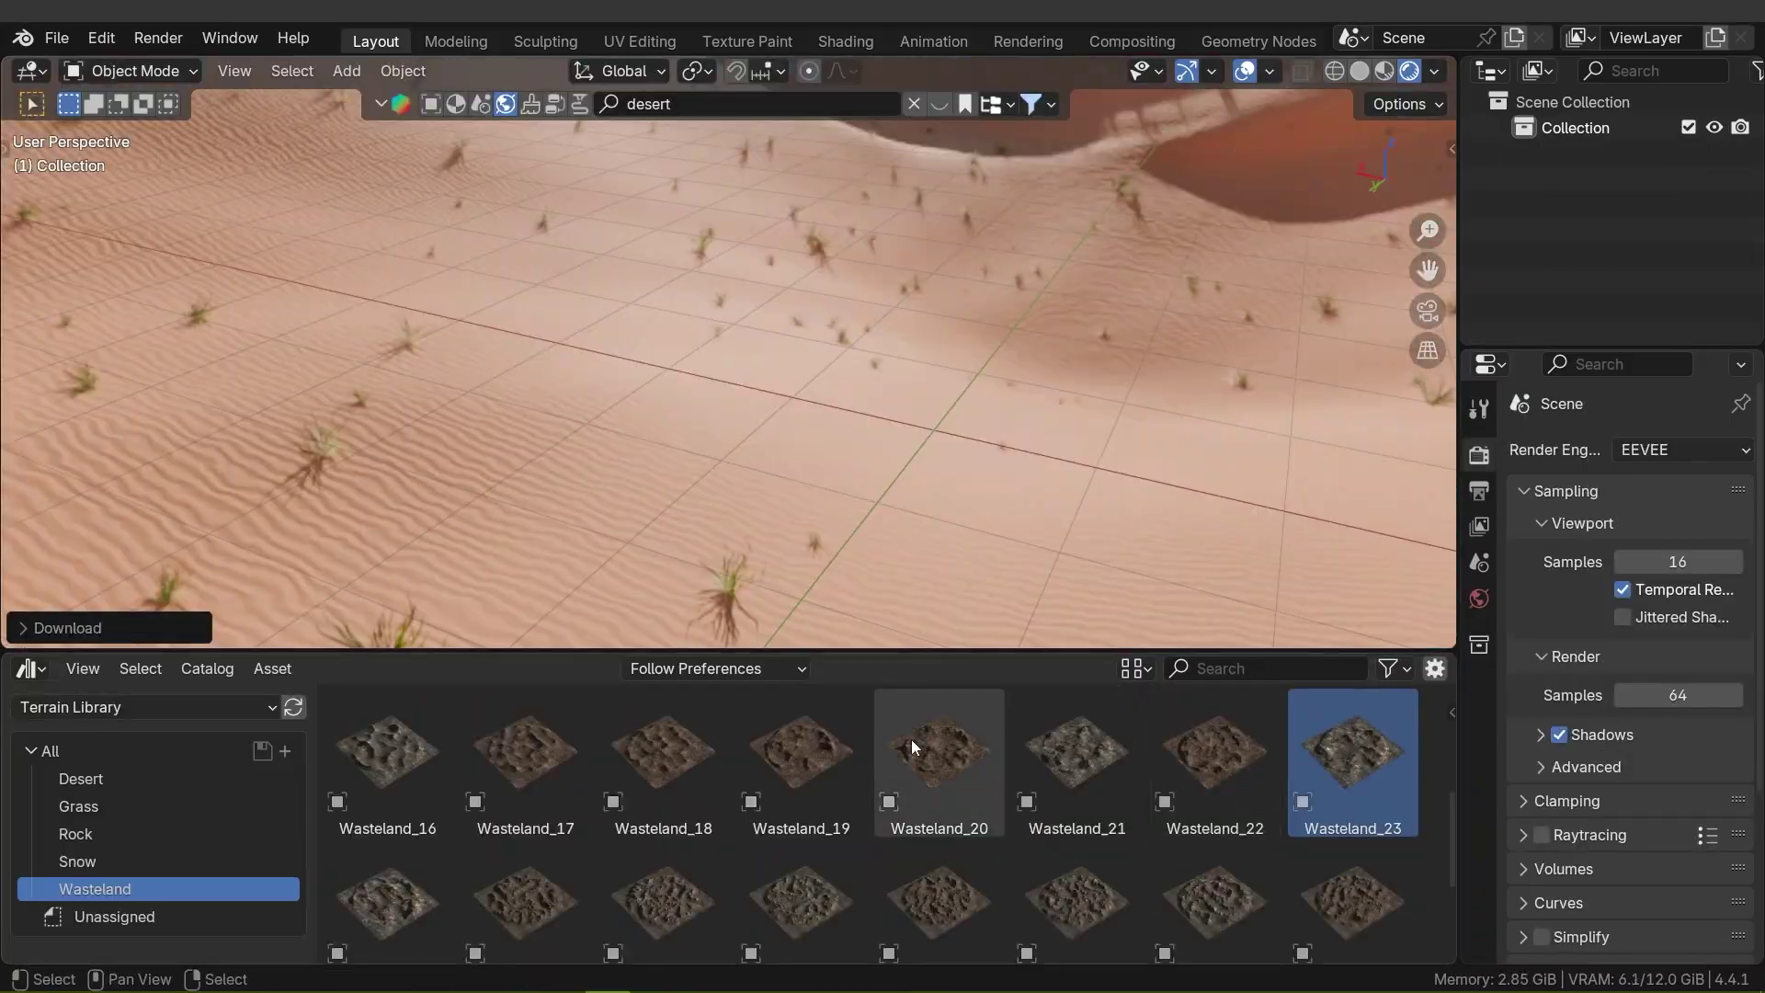
- Drop the Wasteland_20 and Wasteland_19 terrains into the desert scene
left_click_drag(1110, 528, 1111, 527)
key("KP_Decimal")
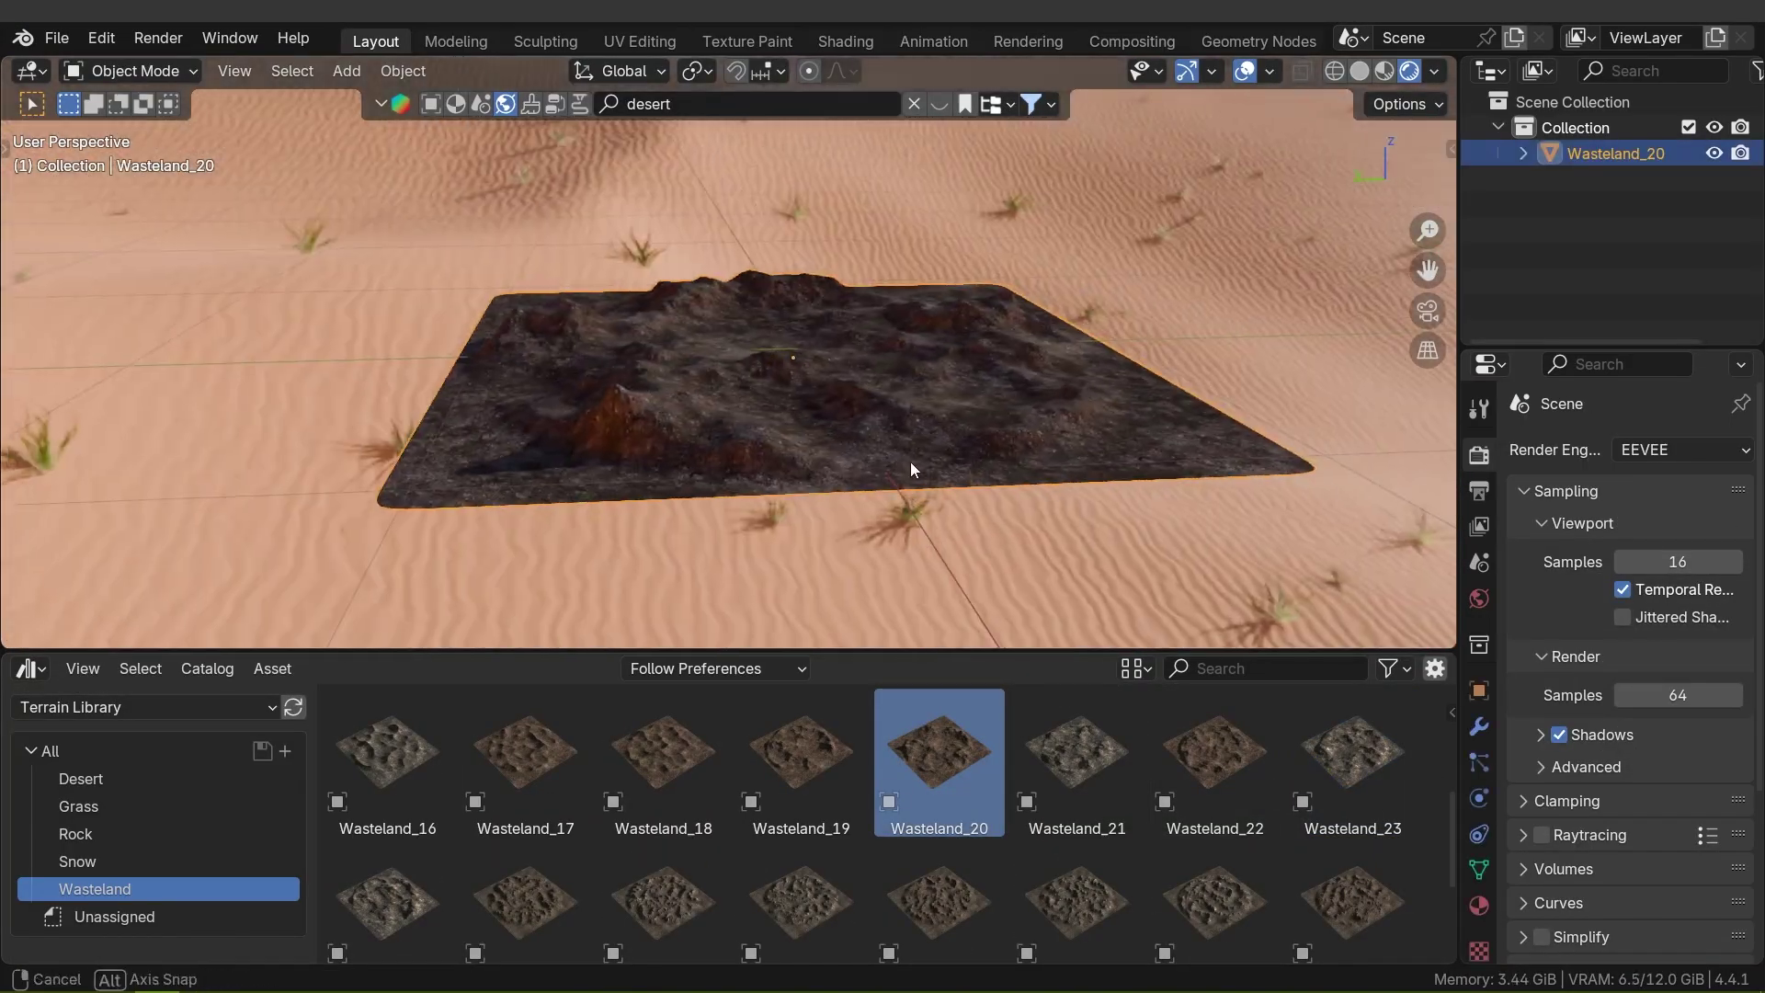
left_click_drag(800, 749, 765, 619)
left_click_drag(403, 499, 713, 466)
middle_click_drag(714, 466, 736, 373)
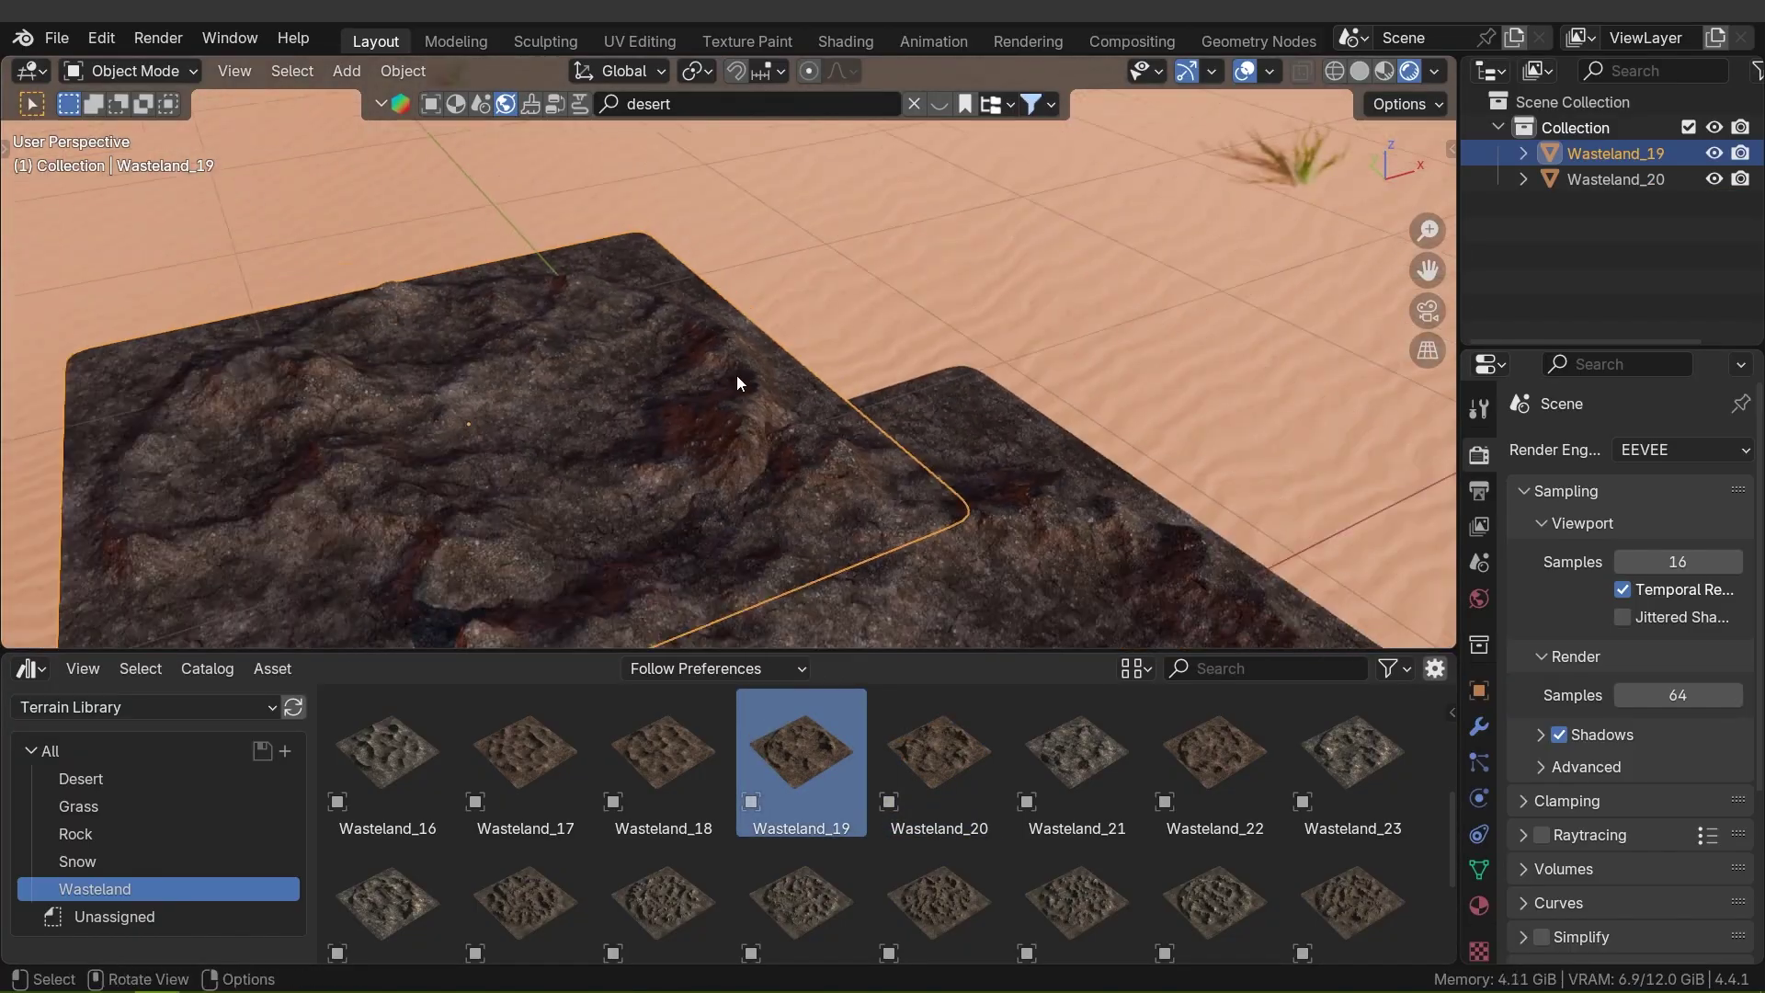
left_click_drag(737, 373, 775, 555)
- Slide Wasteland_20 along X to sit flush beside Wasteland_19
middle_click_drag(687, 543, 627, 473, "shift")
left_click_drag(627, 473, 607, 478)
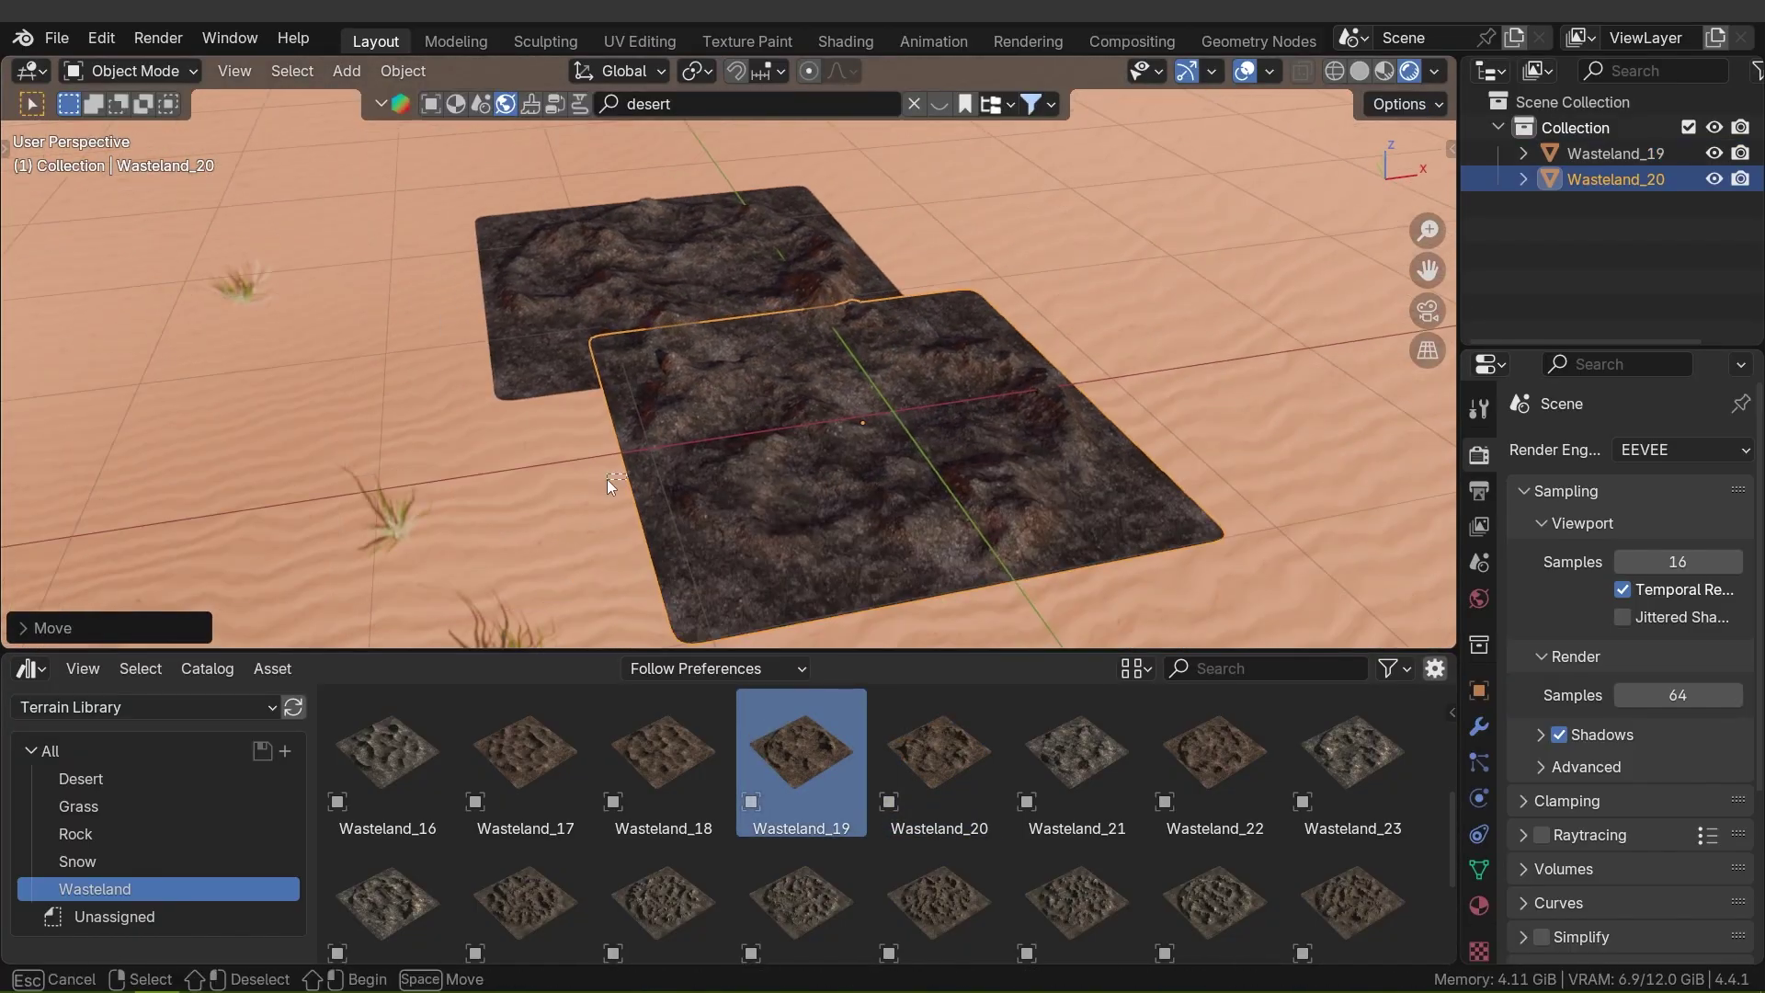
middle_click_drag(822, 473, 966, 459)
key("g")
key("x")
left_click(1121, 484)
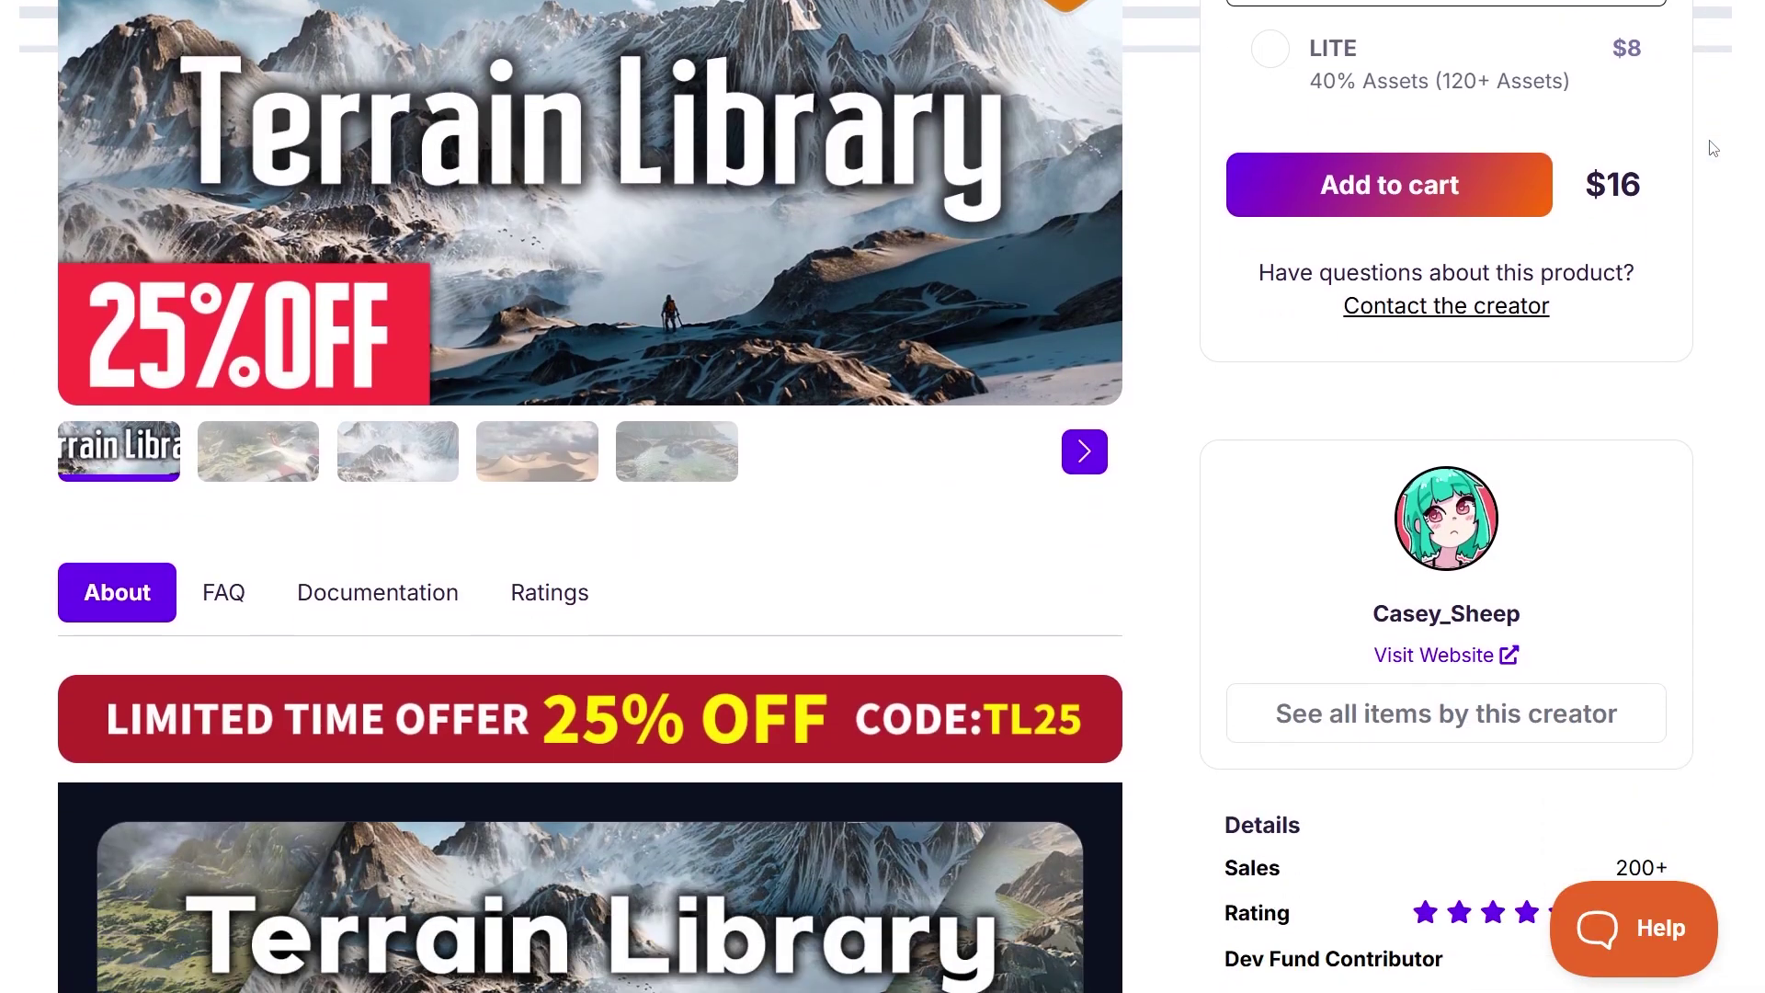
scroll(1714, 148, "down", 4)
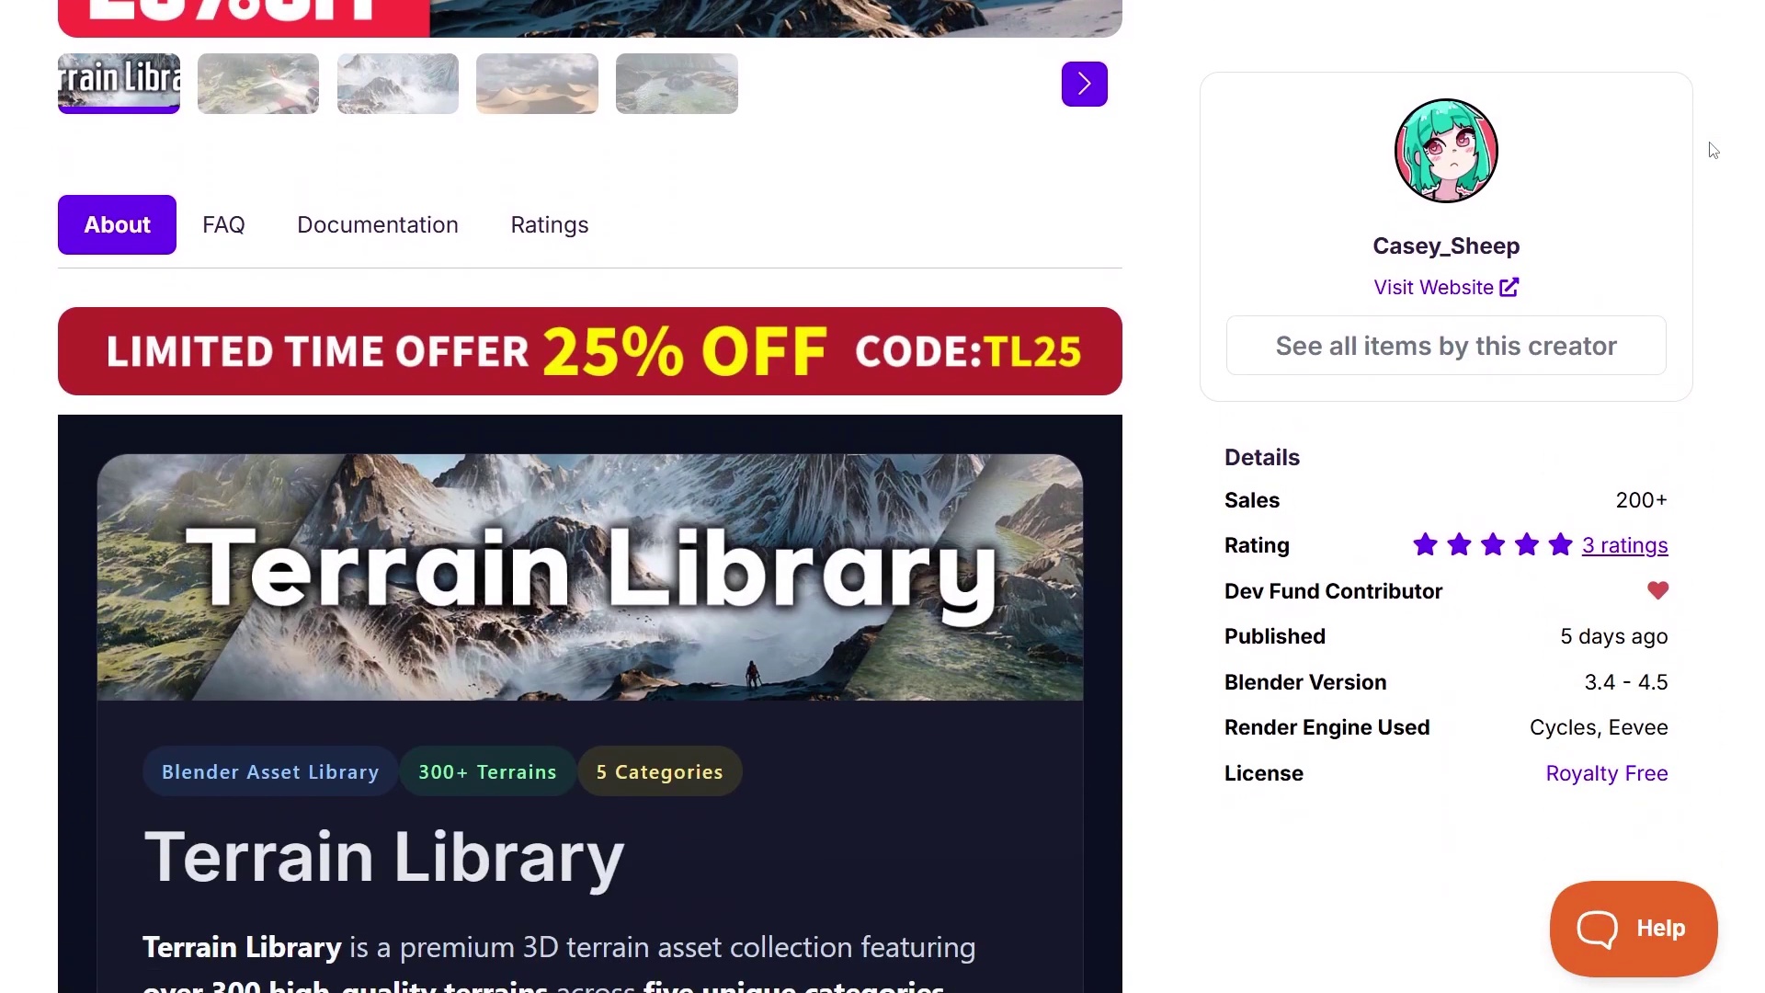
- Scroll through the Terrain Library product page, then add the FULL $16 edition to the cart
scroll(1714, 150, "down", 3)
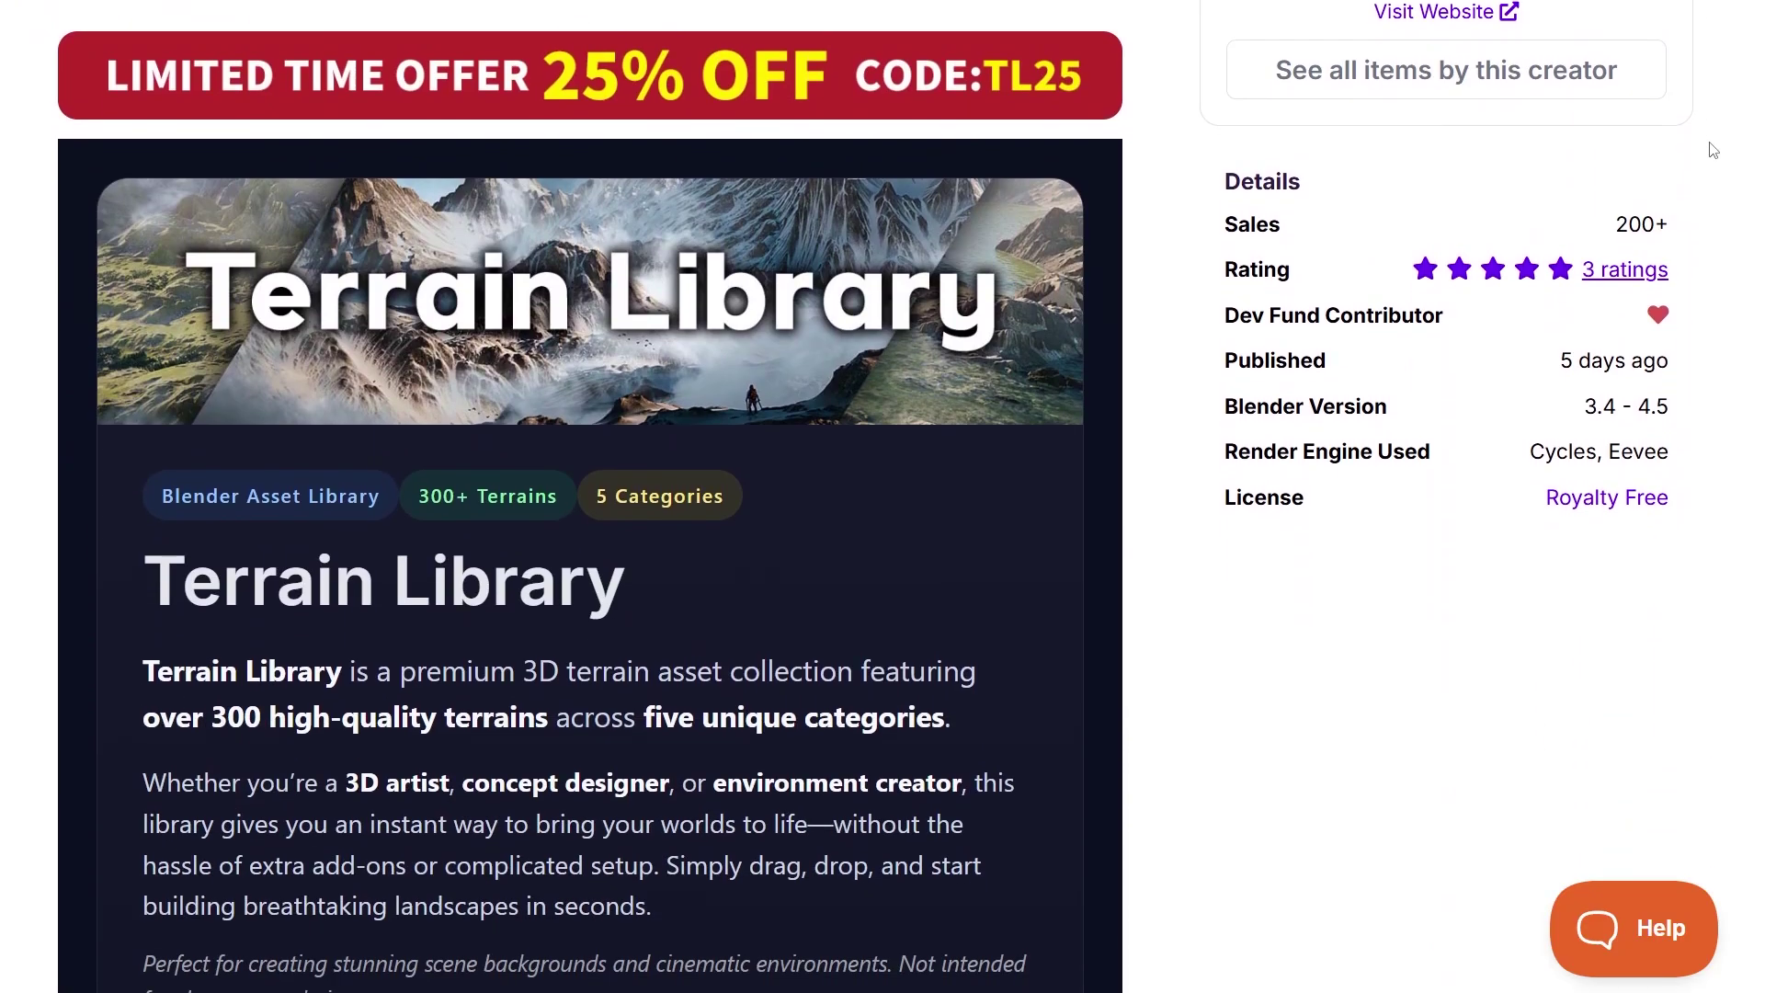
scroll(1713, 150, "down", 2)
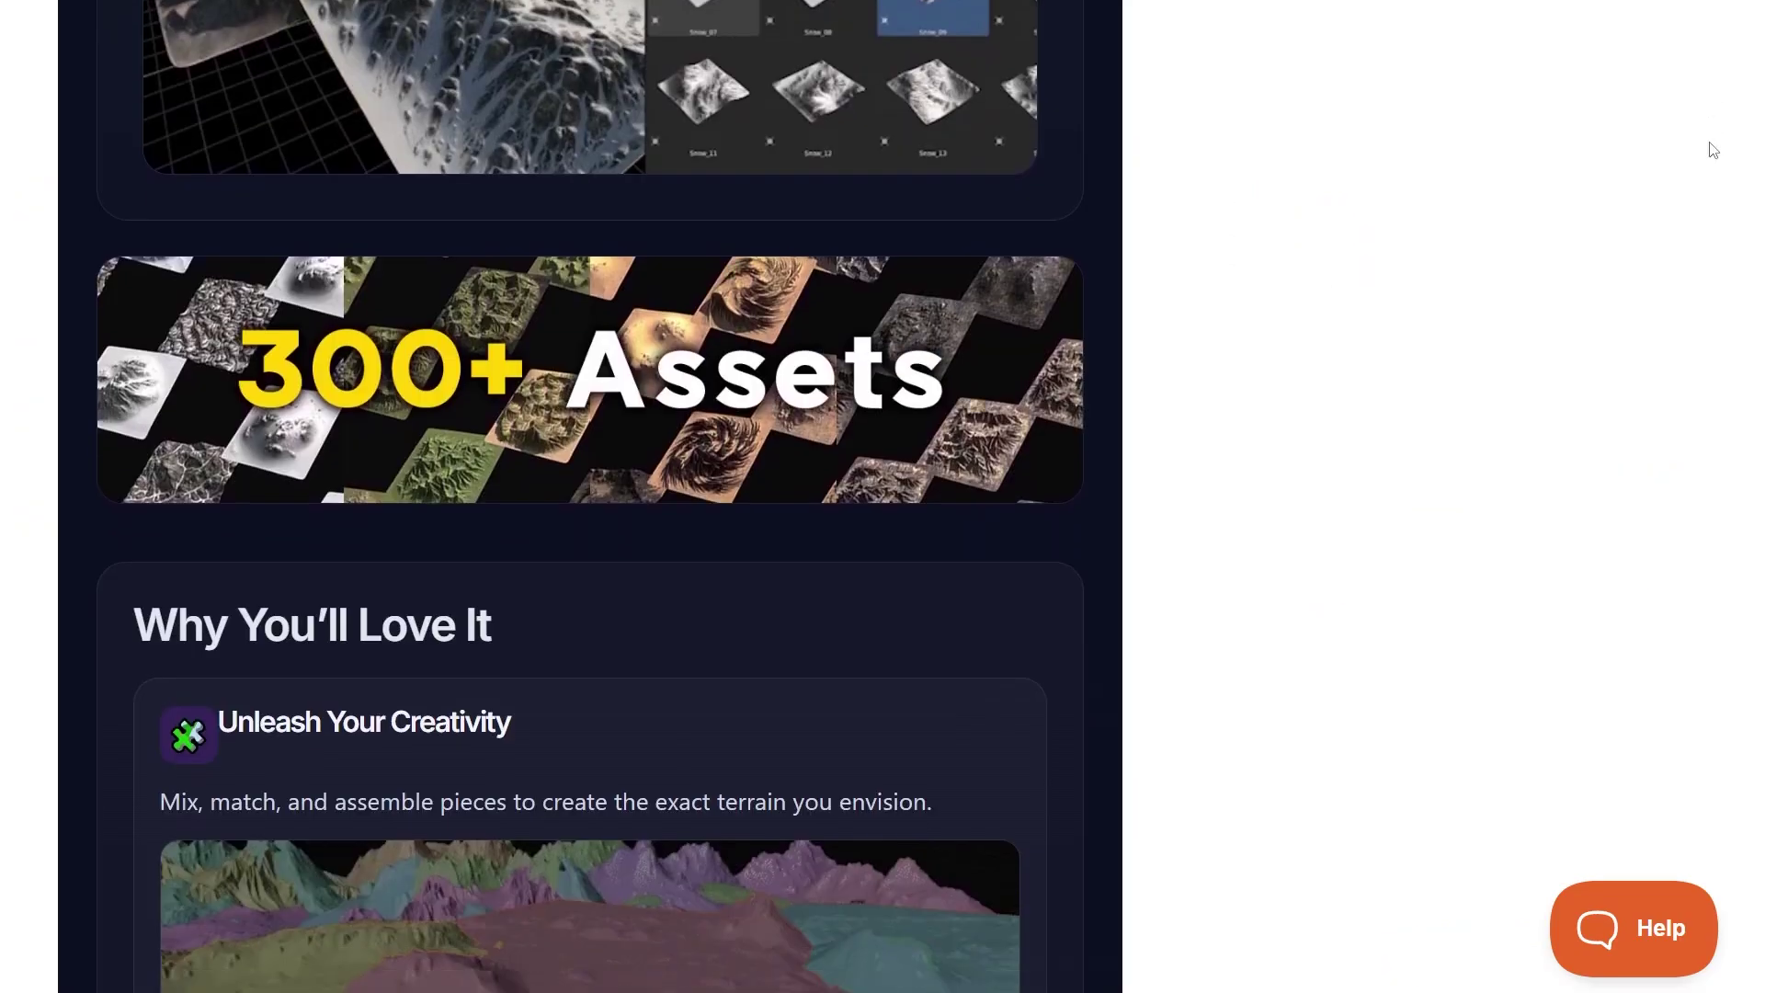
scroll(1713, 150, "down", 4)
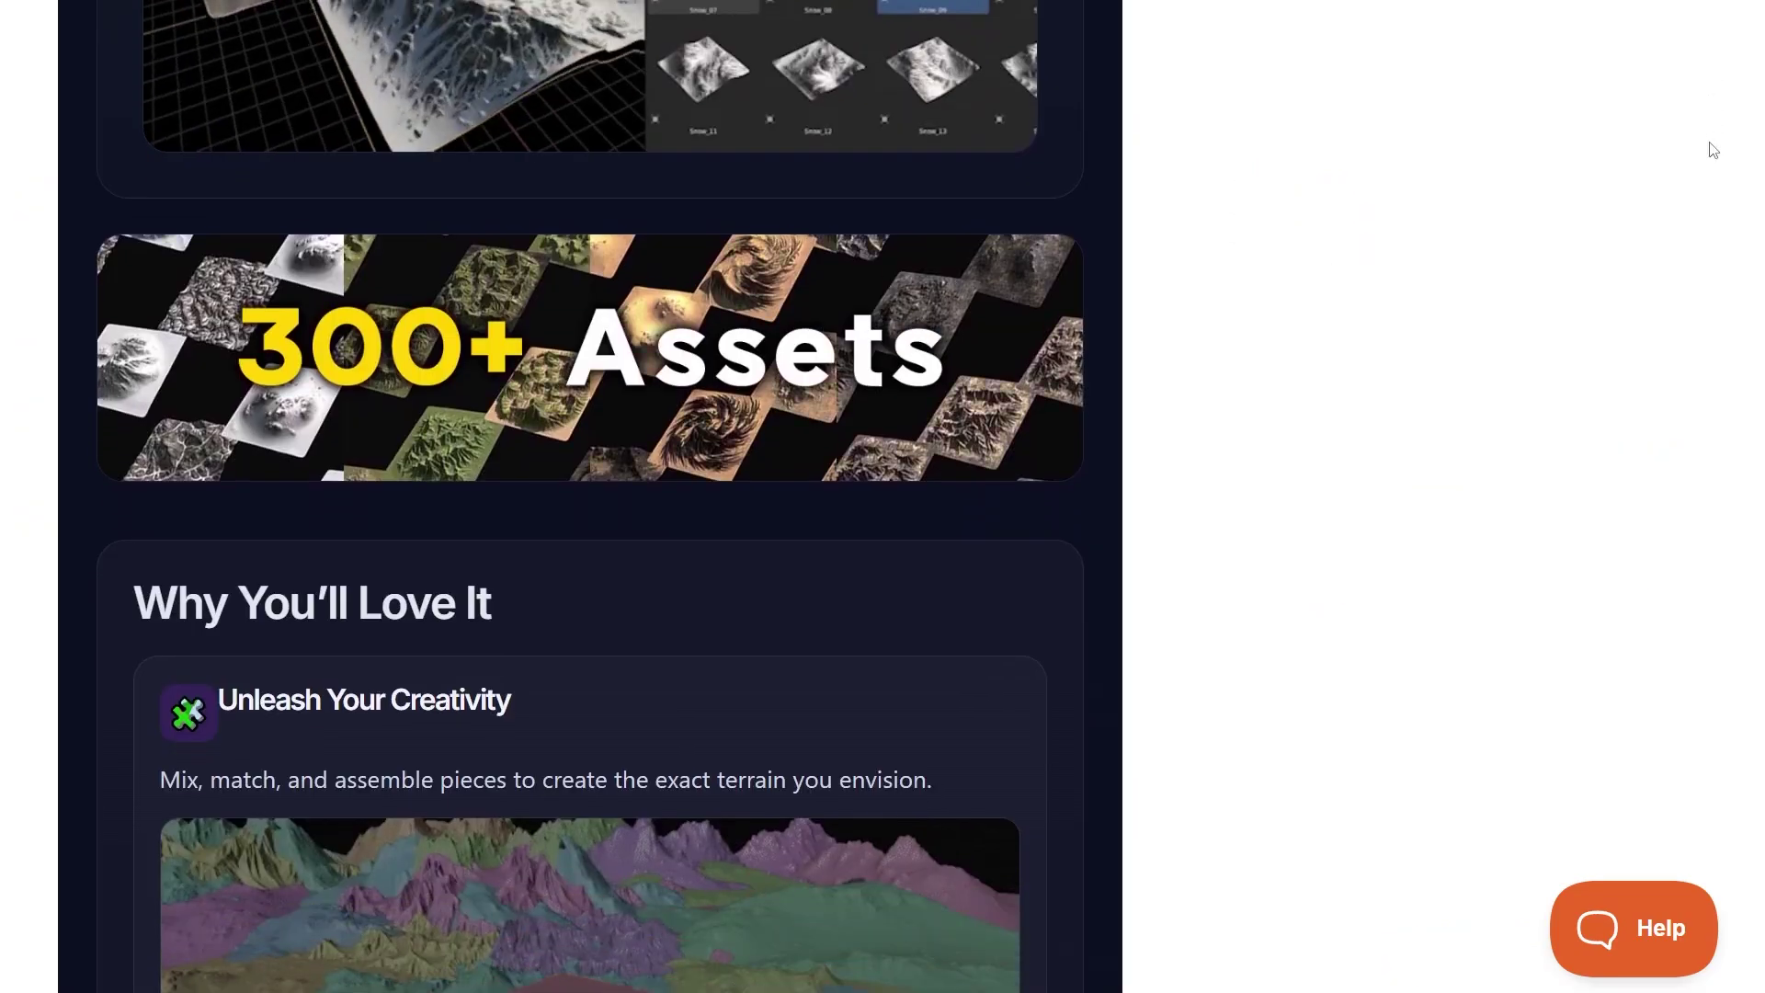
scroll(1714, 150, "down", 1)
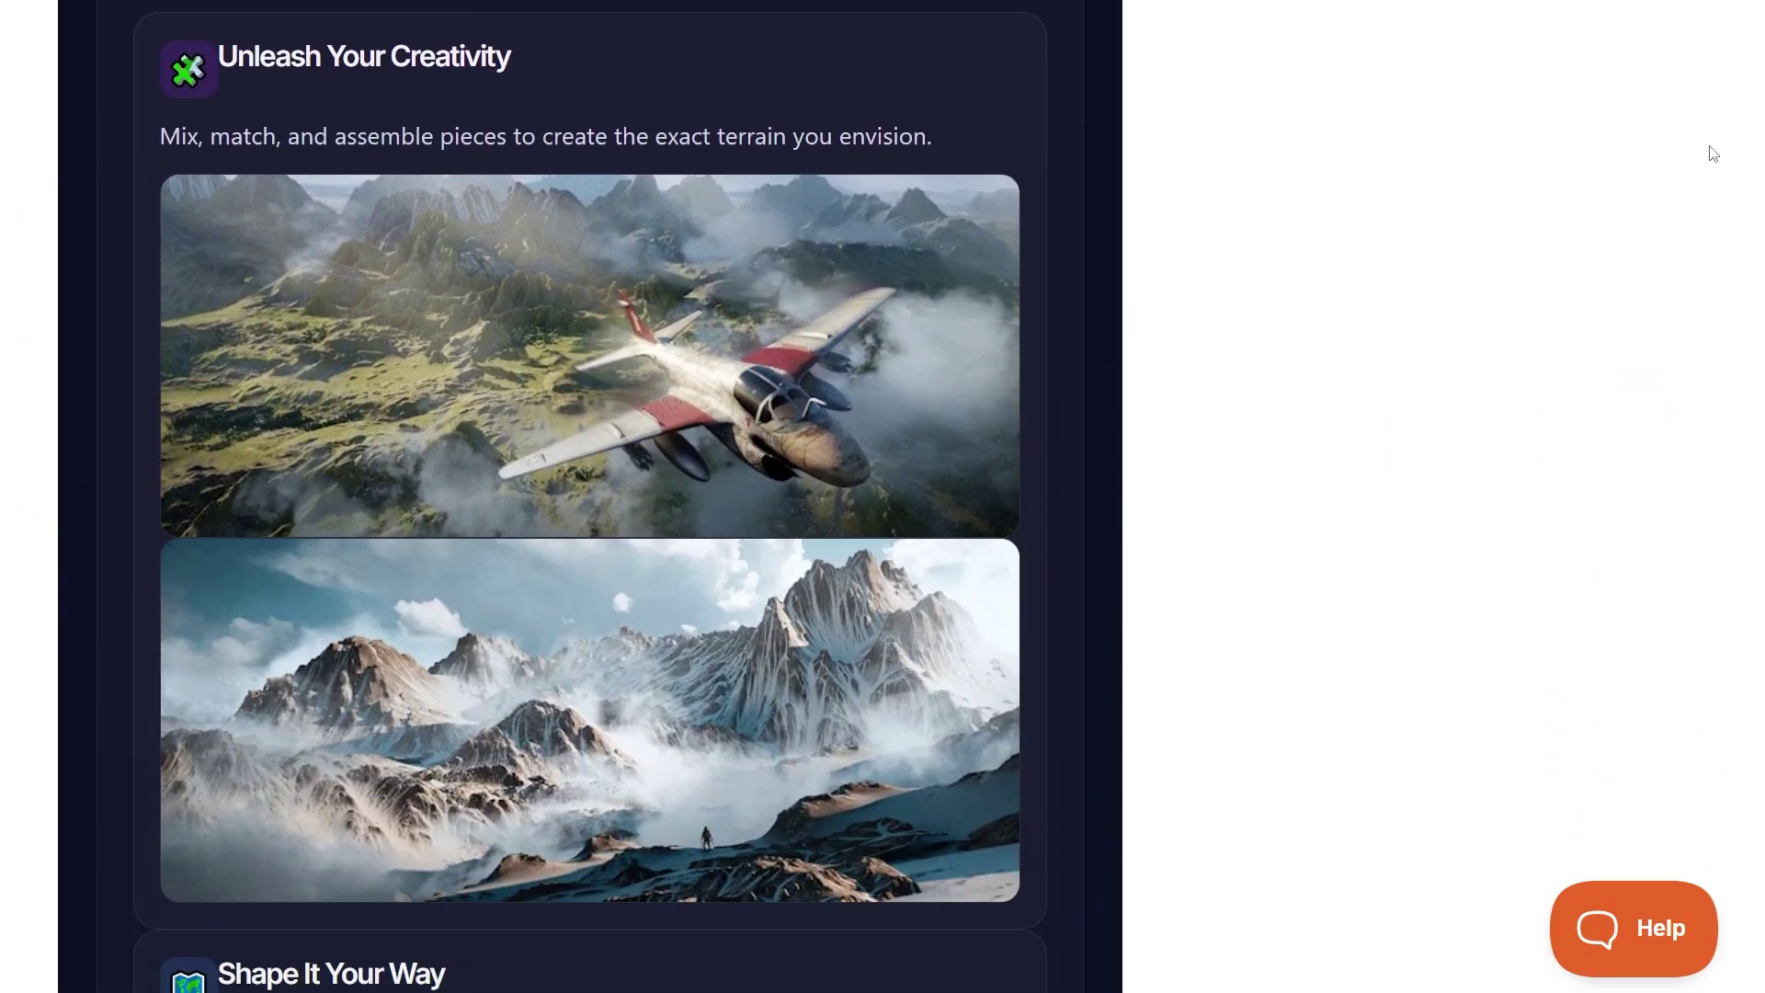
scroll(1713, 154, "down", 1)
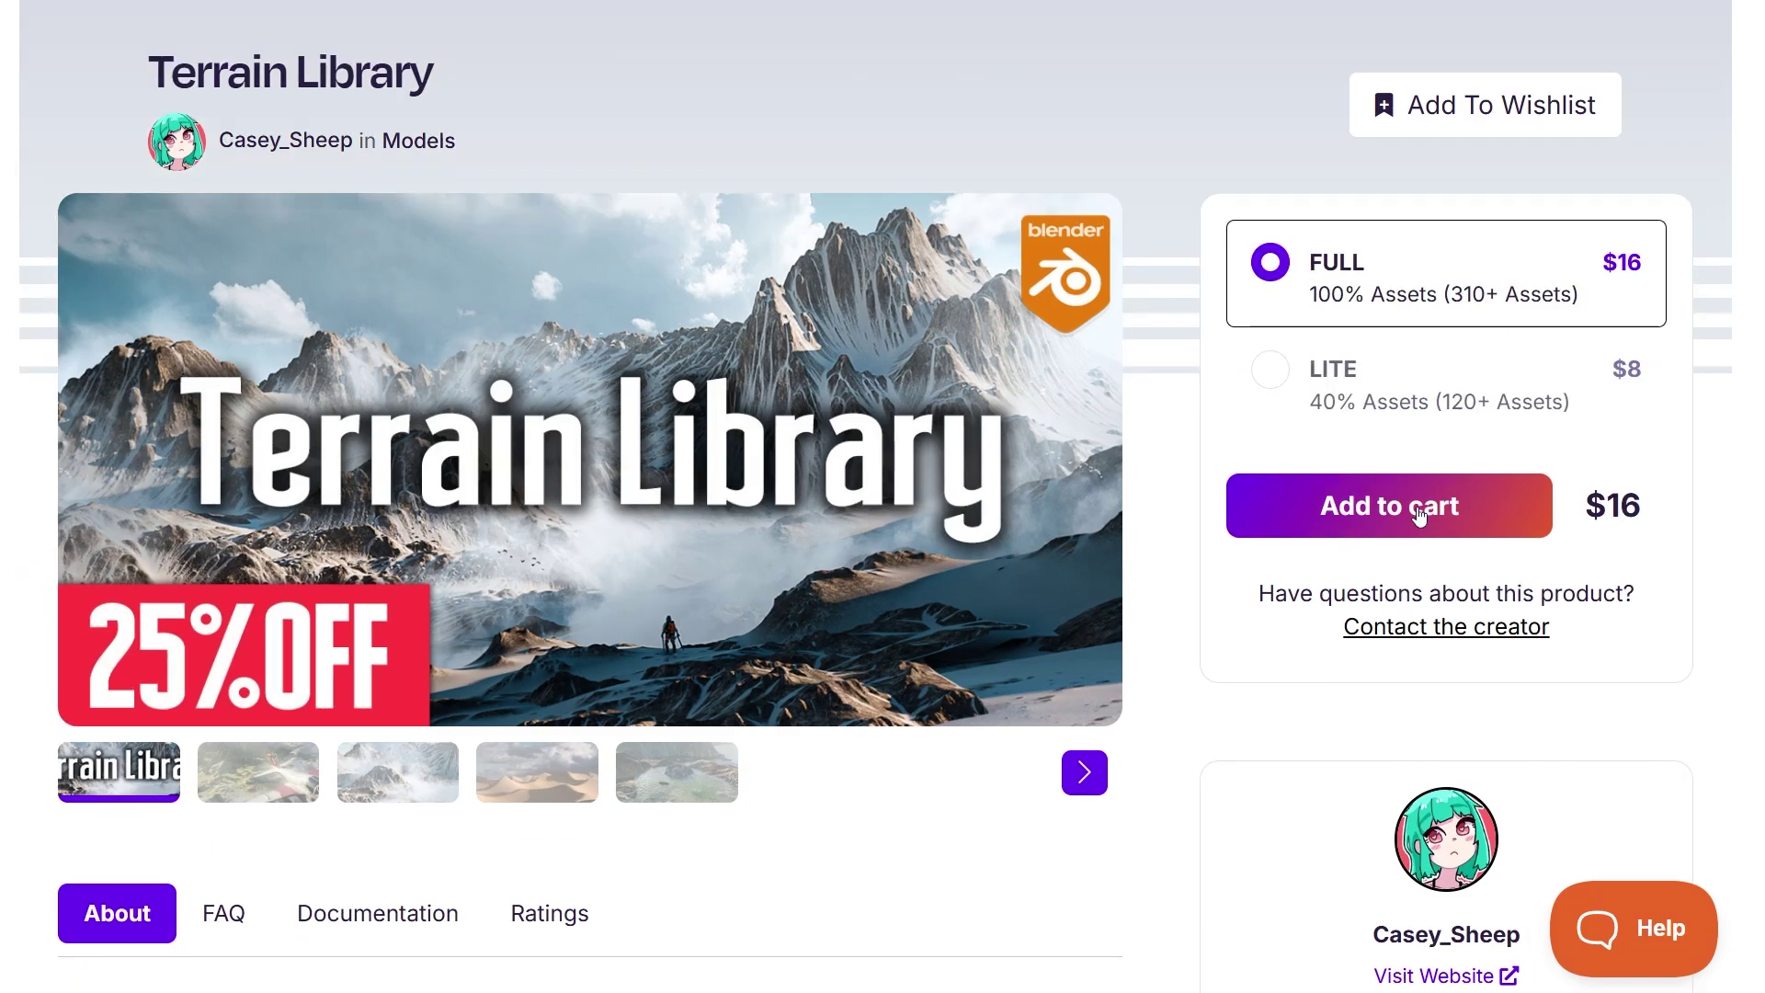
left_click(1420, 511)
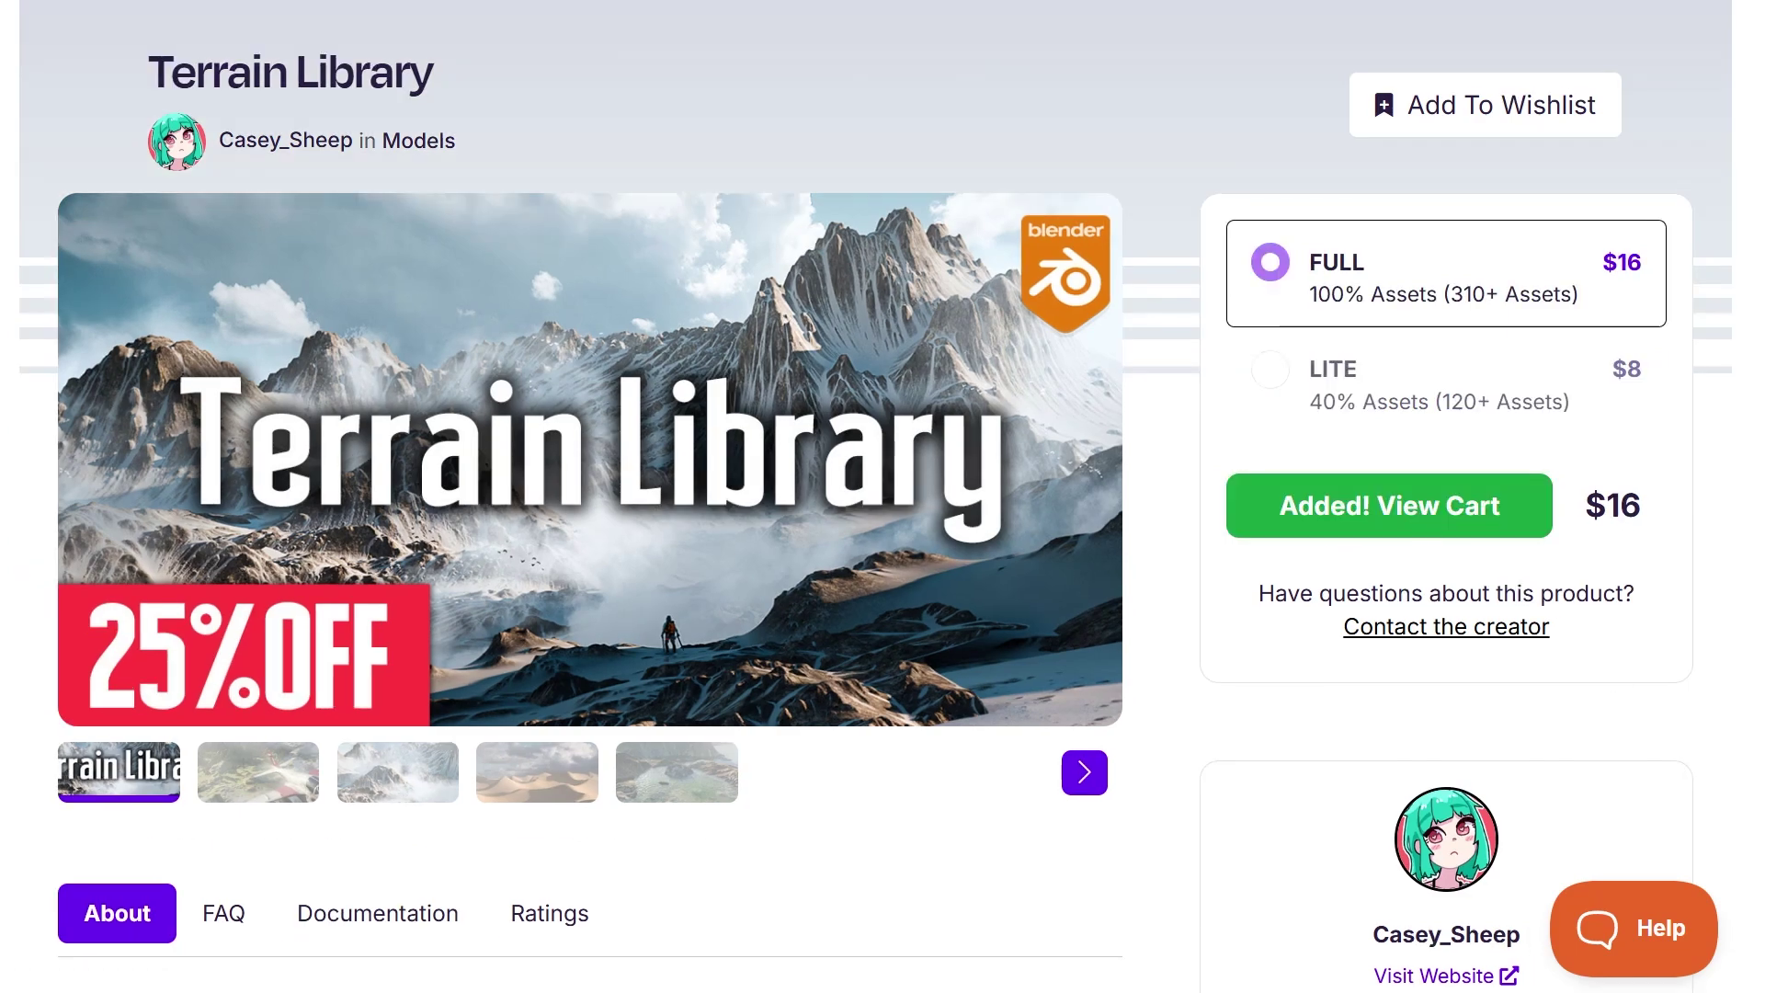
- Read through the Terrain Library's three 5-star reviews on the Ratings tab
left_click(549, 912)
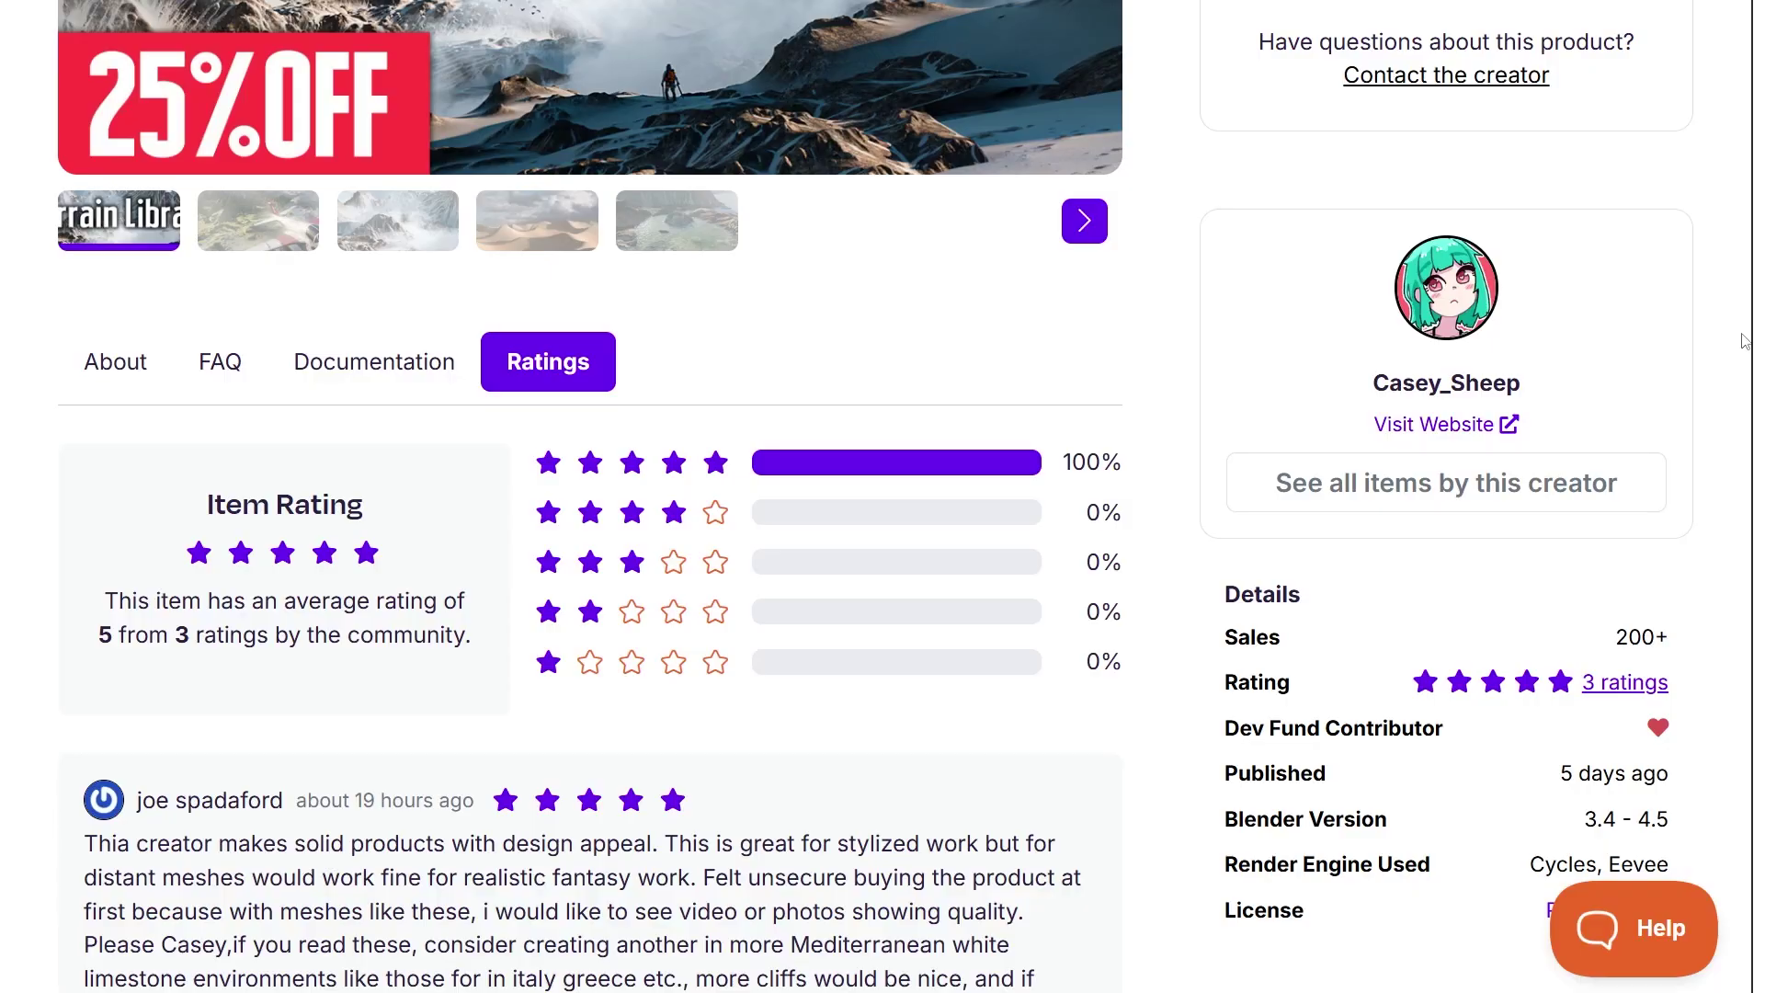
scroll(1744, 344, "down", 2)
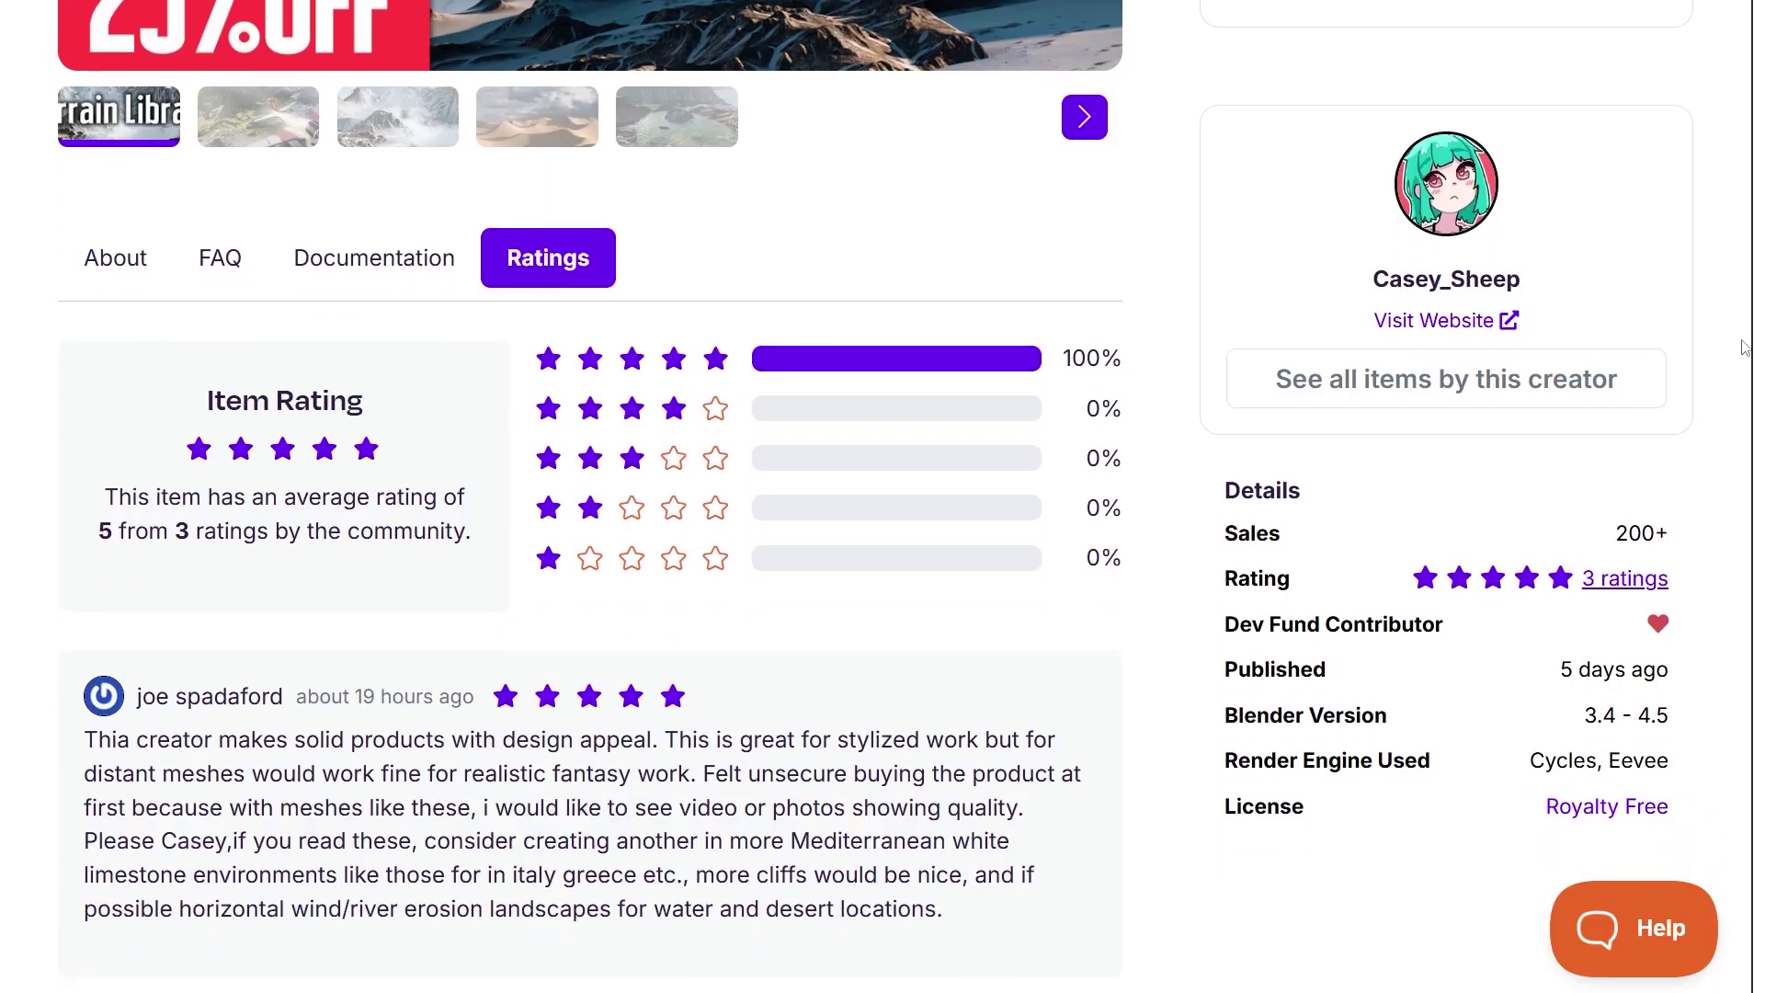
scroll(1744, 347, "down", 2)
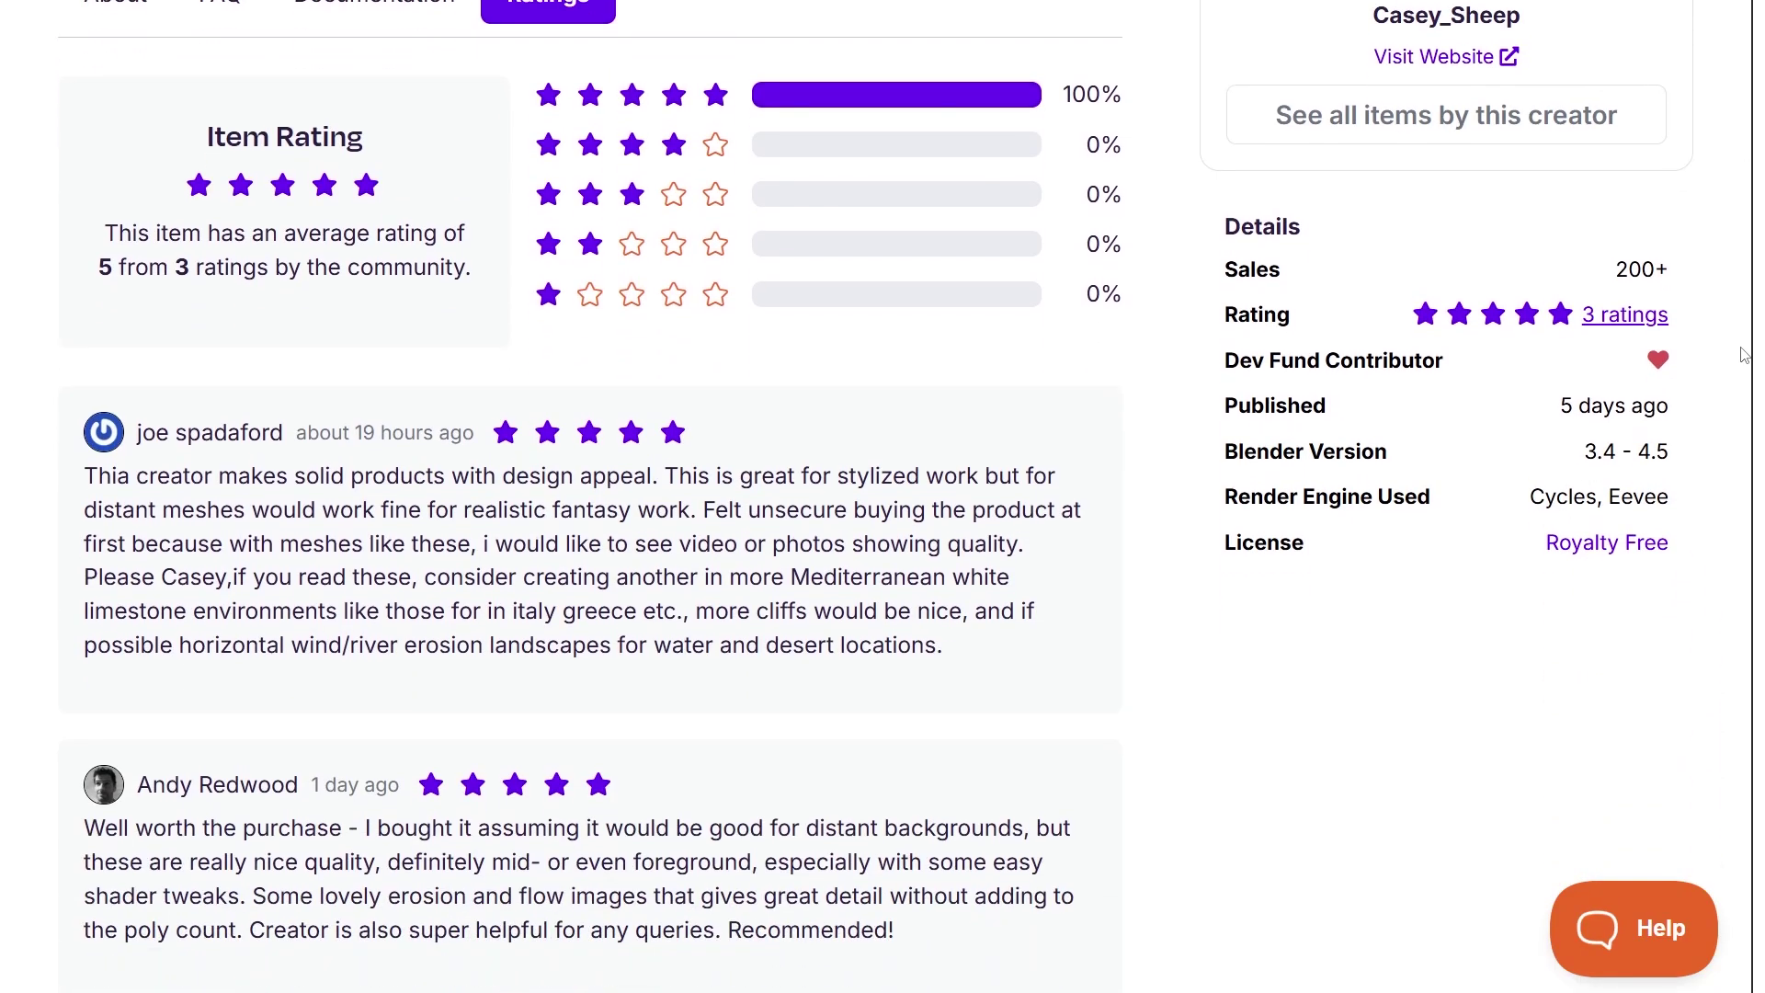
scroll(1744, 355, "down", 3)
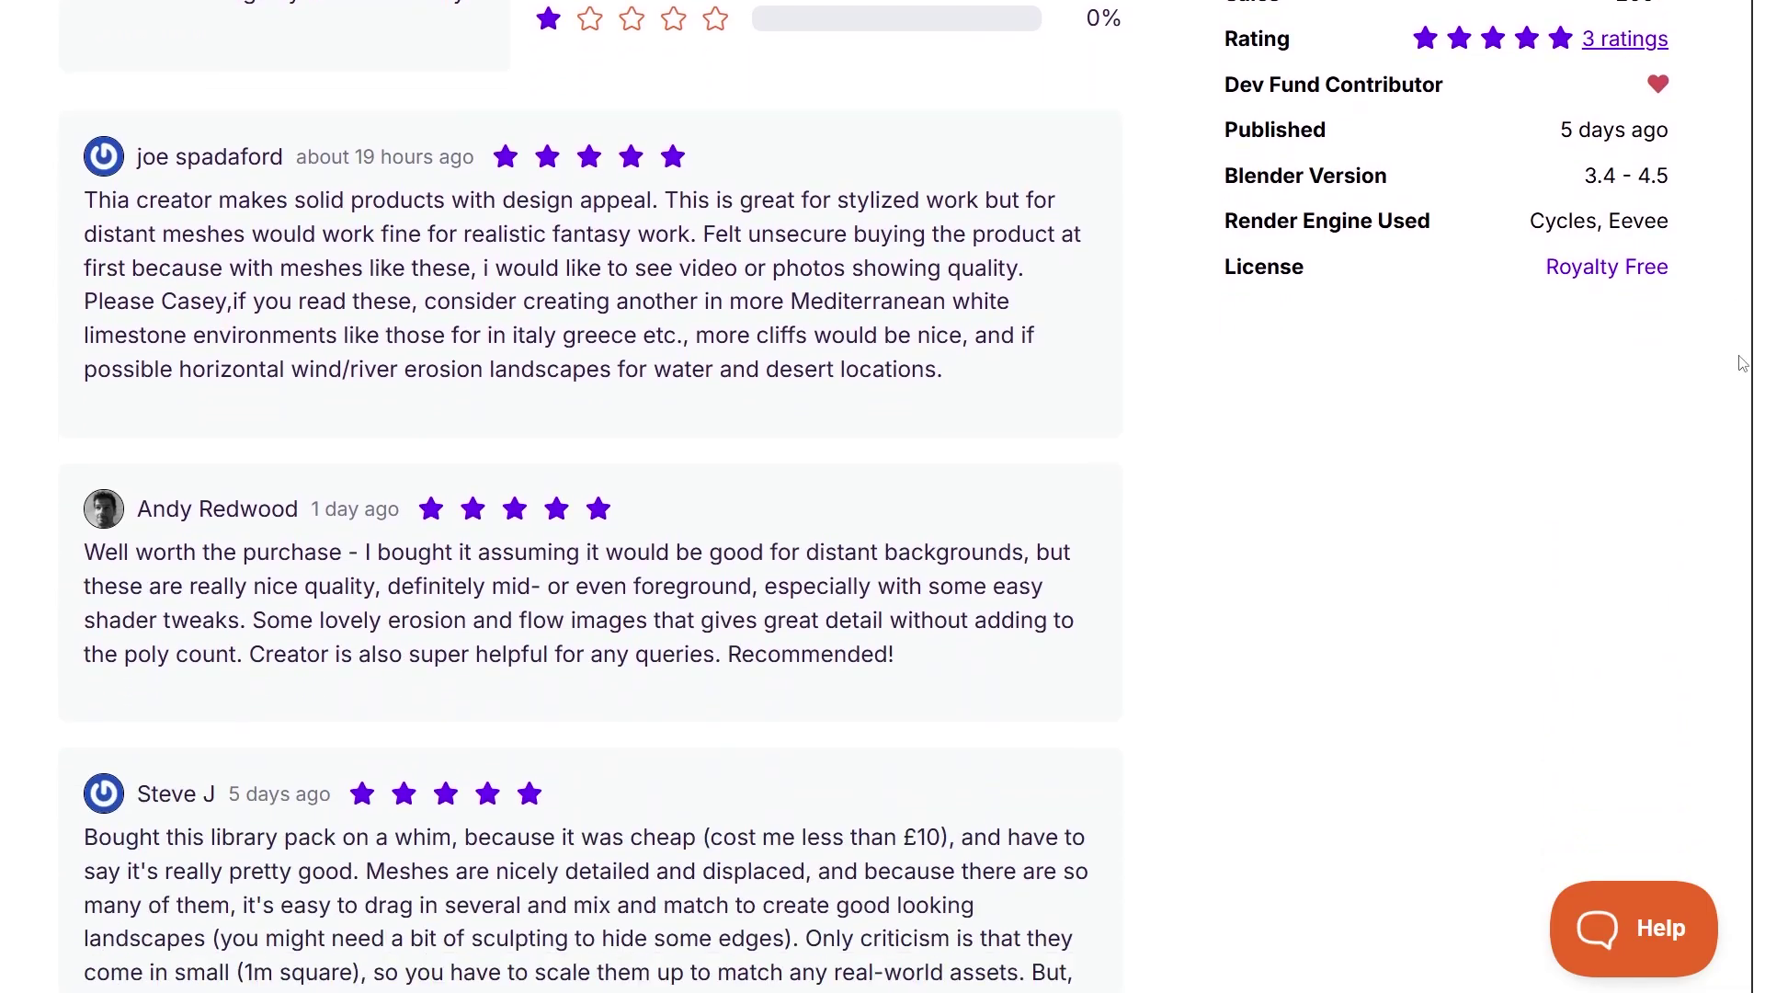
scroll(1742, 362, "down", 3)
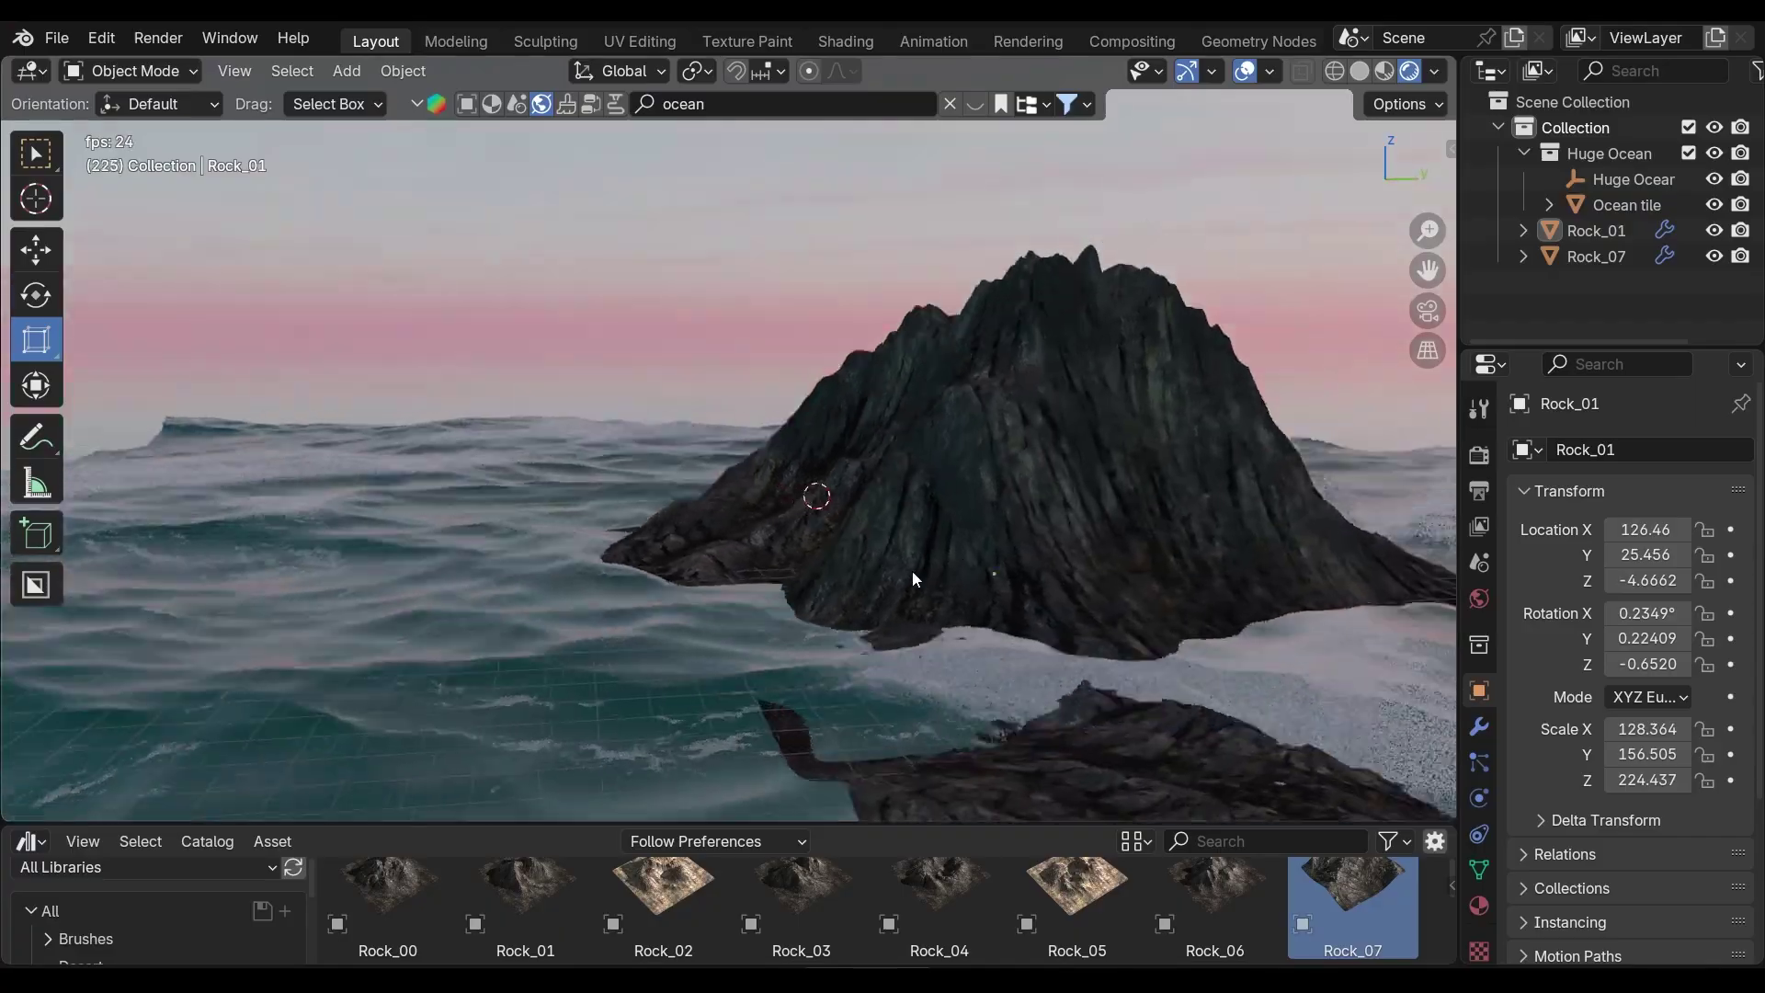
- Pull the Rock_01 peak vertices up with proportional editing, then orbit to check the peaks
key("Tab")
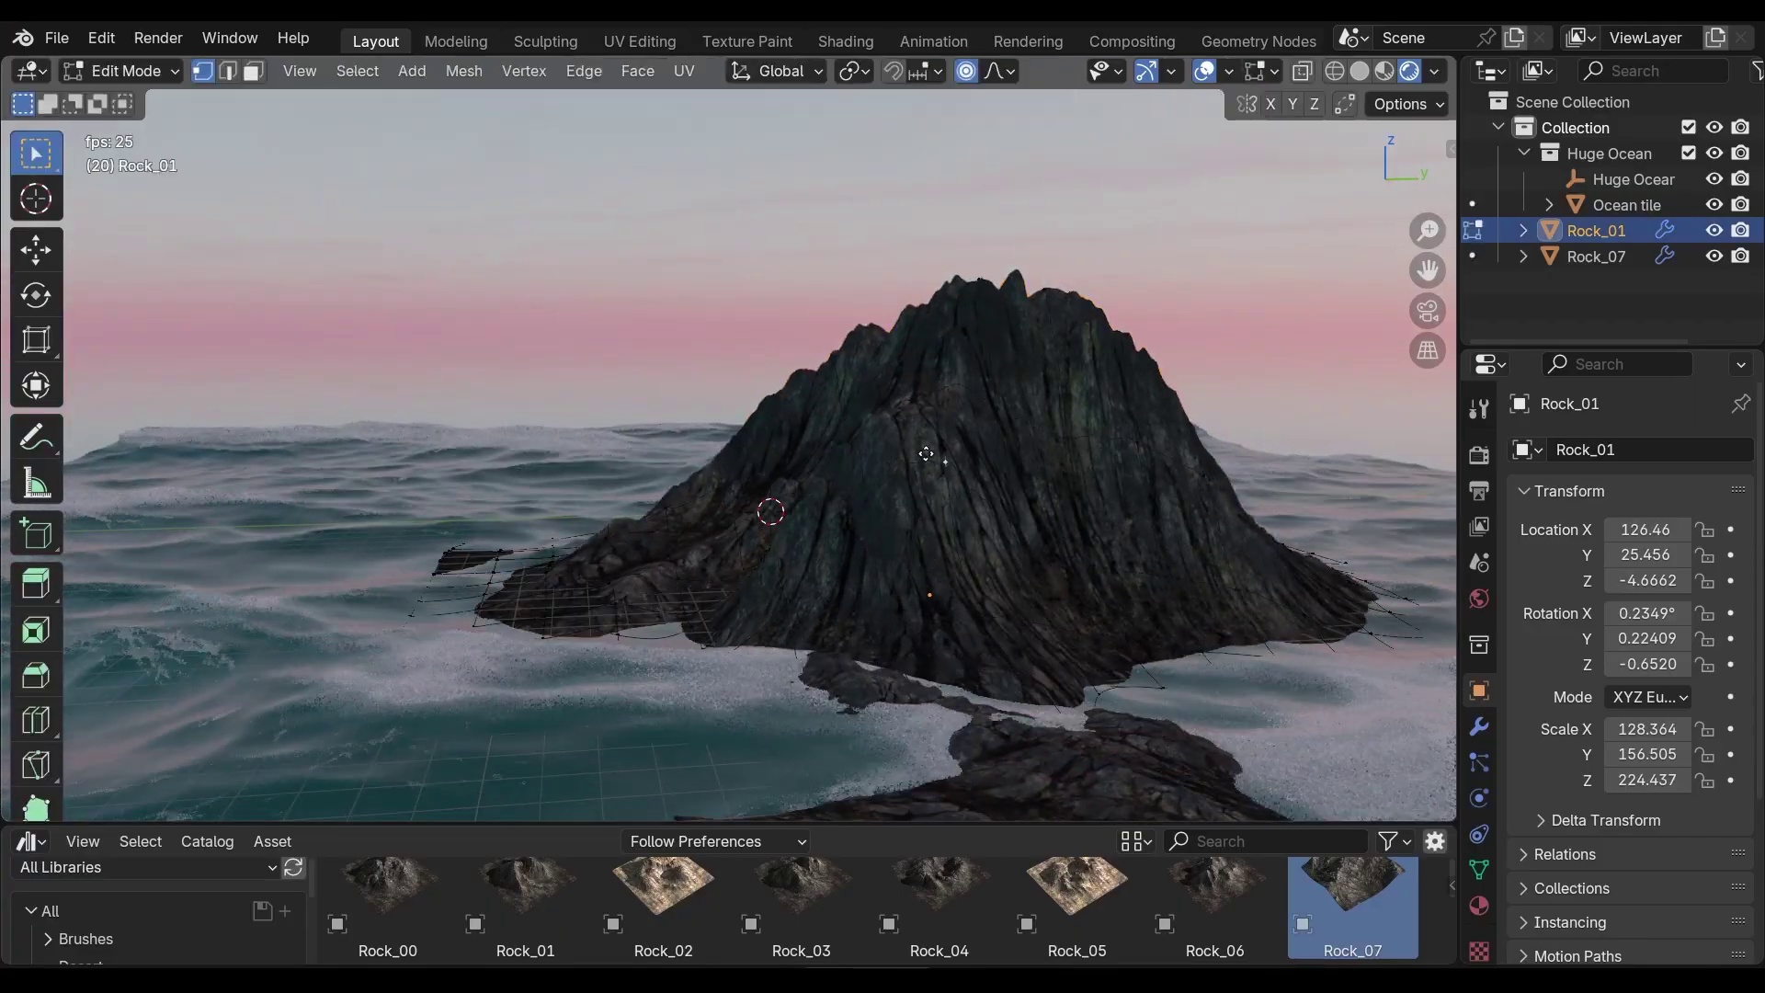
key("g")
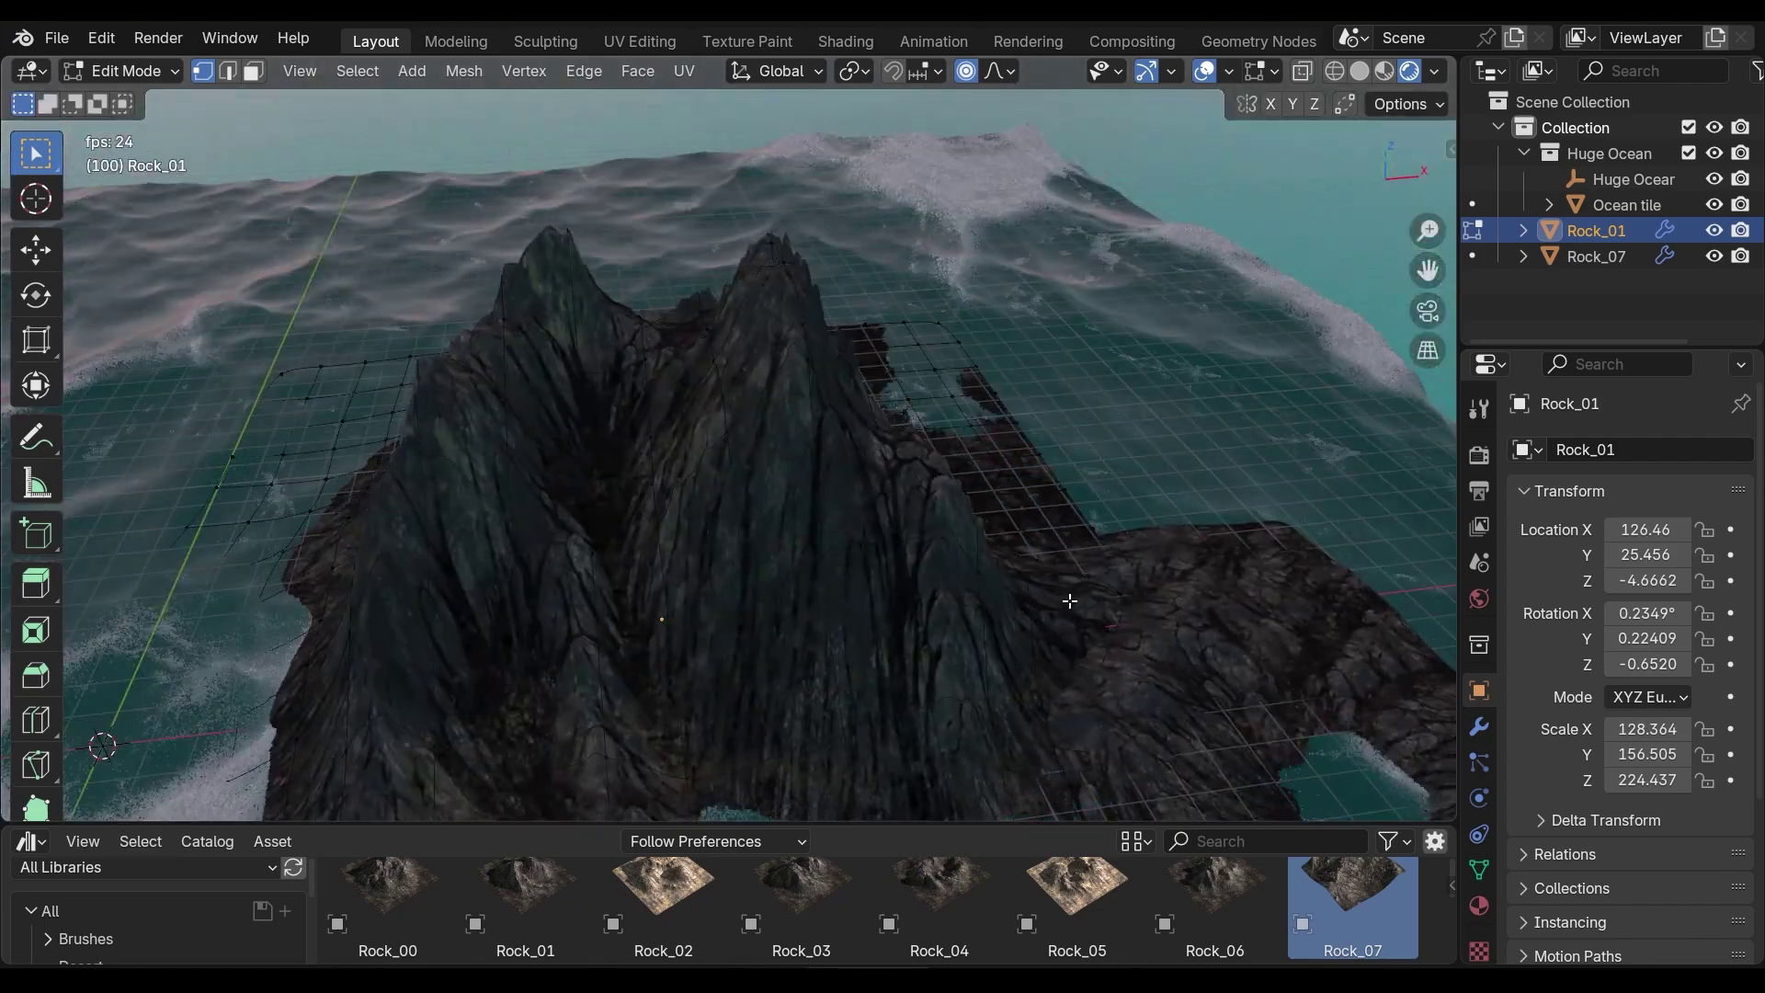
key("g")
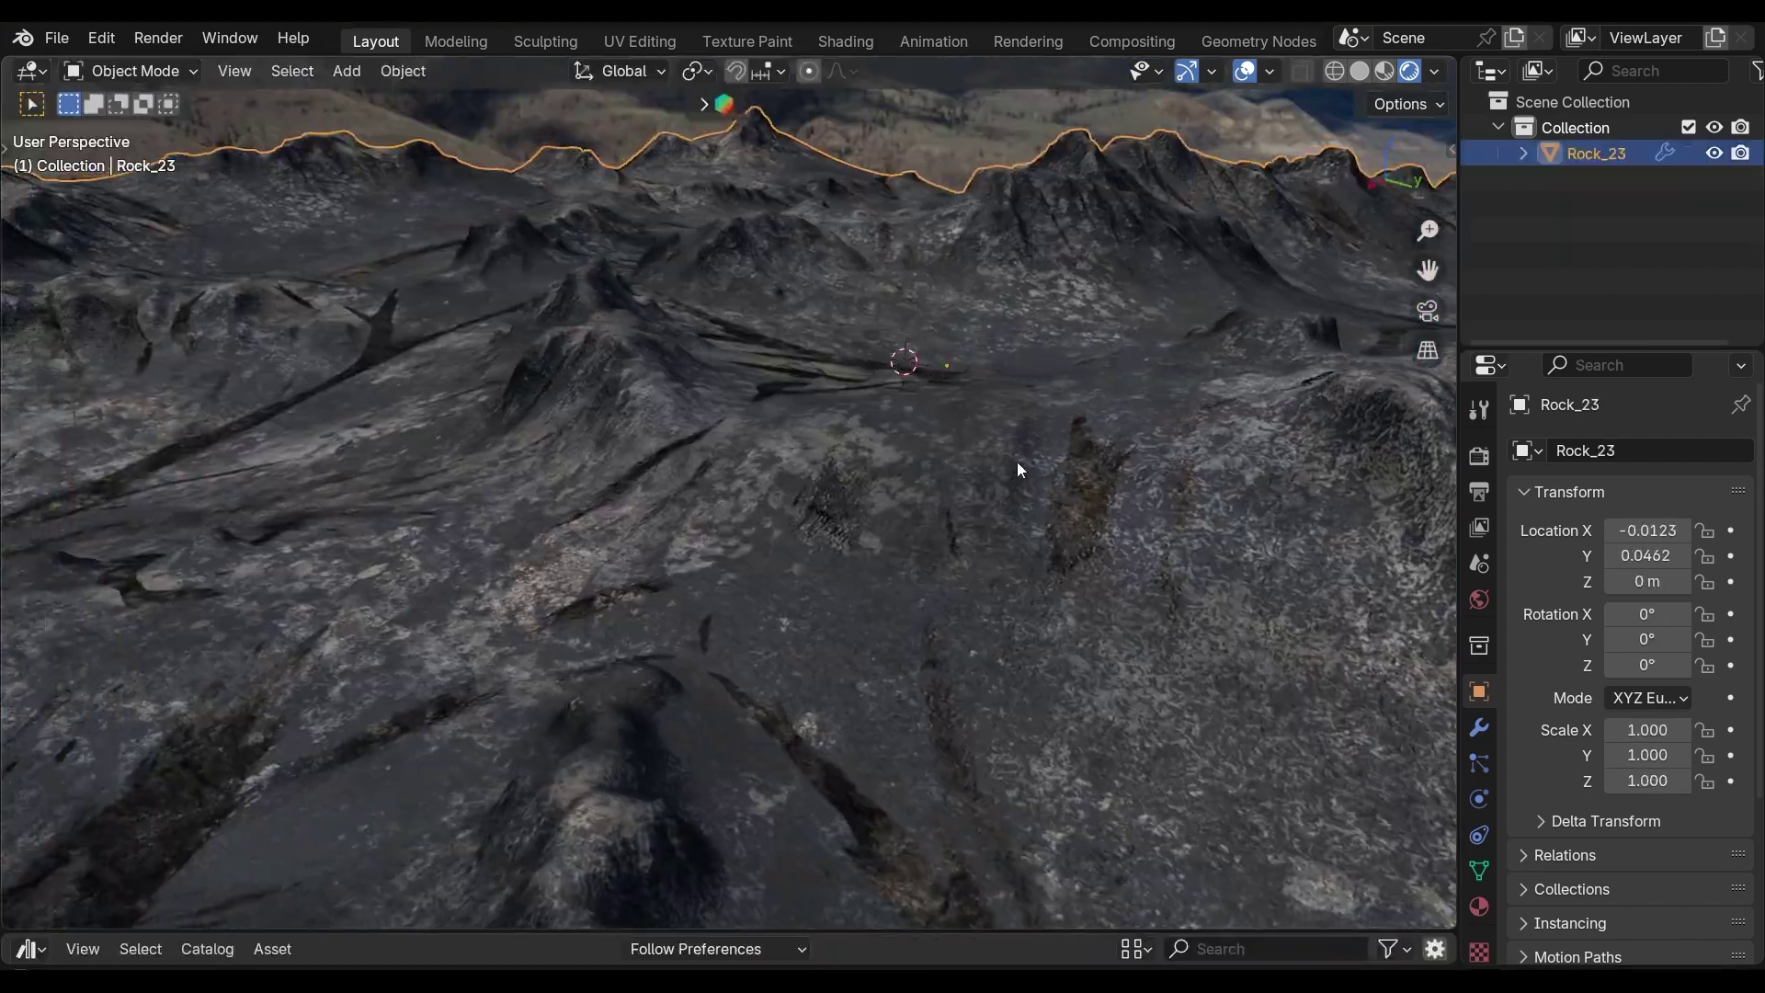
middle_click_drag(1019, 470, 898, 500)
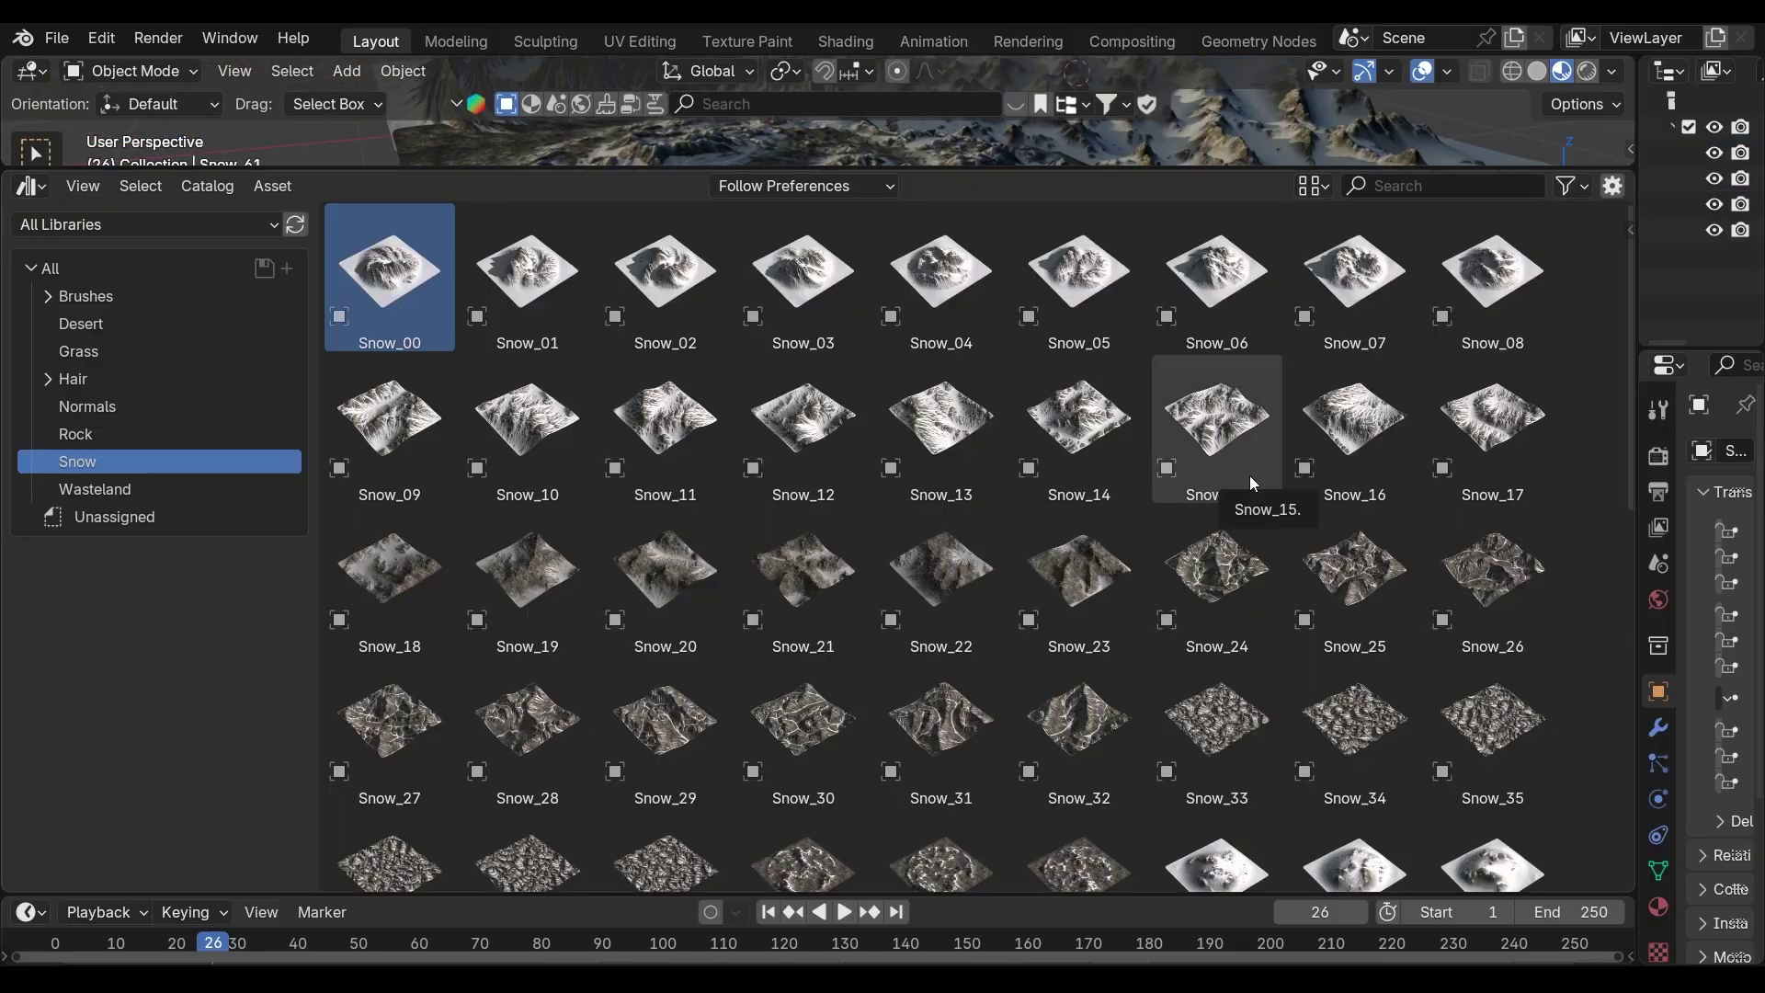
- Browse the Rock, Desert and Normals terrain catalogs in the Asset Browser
left_click(117, 432)
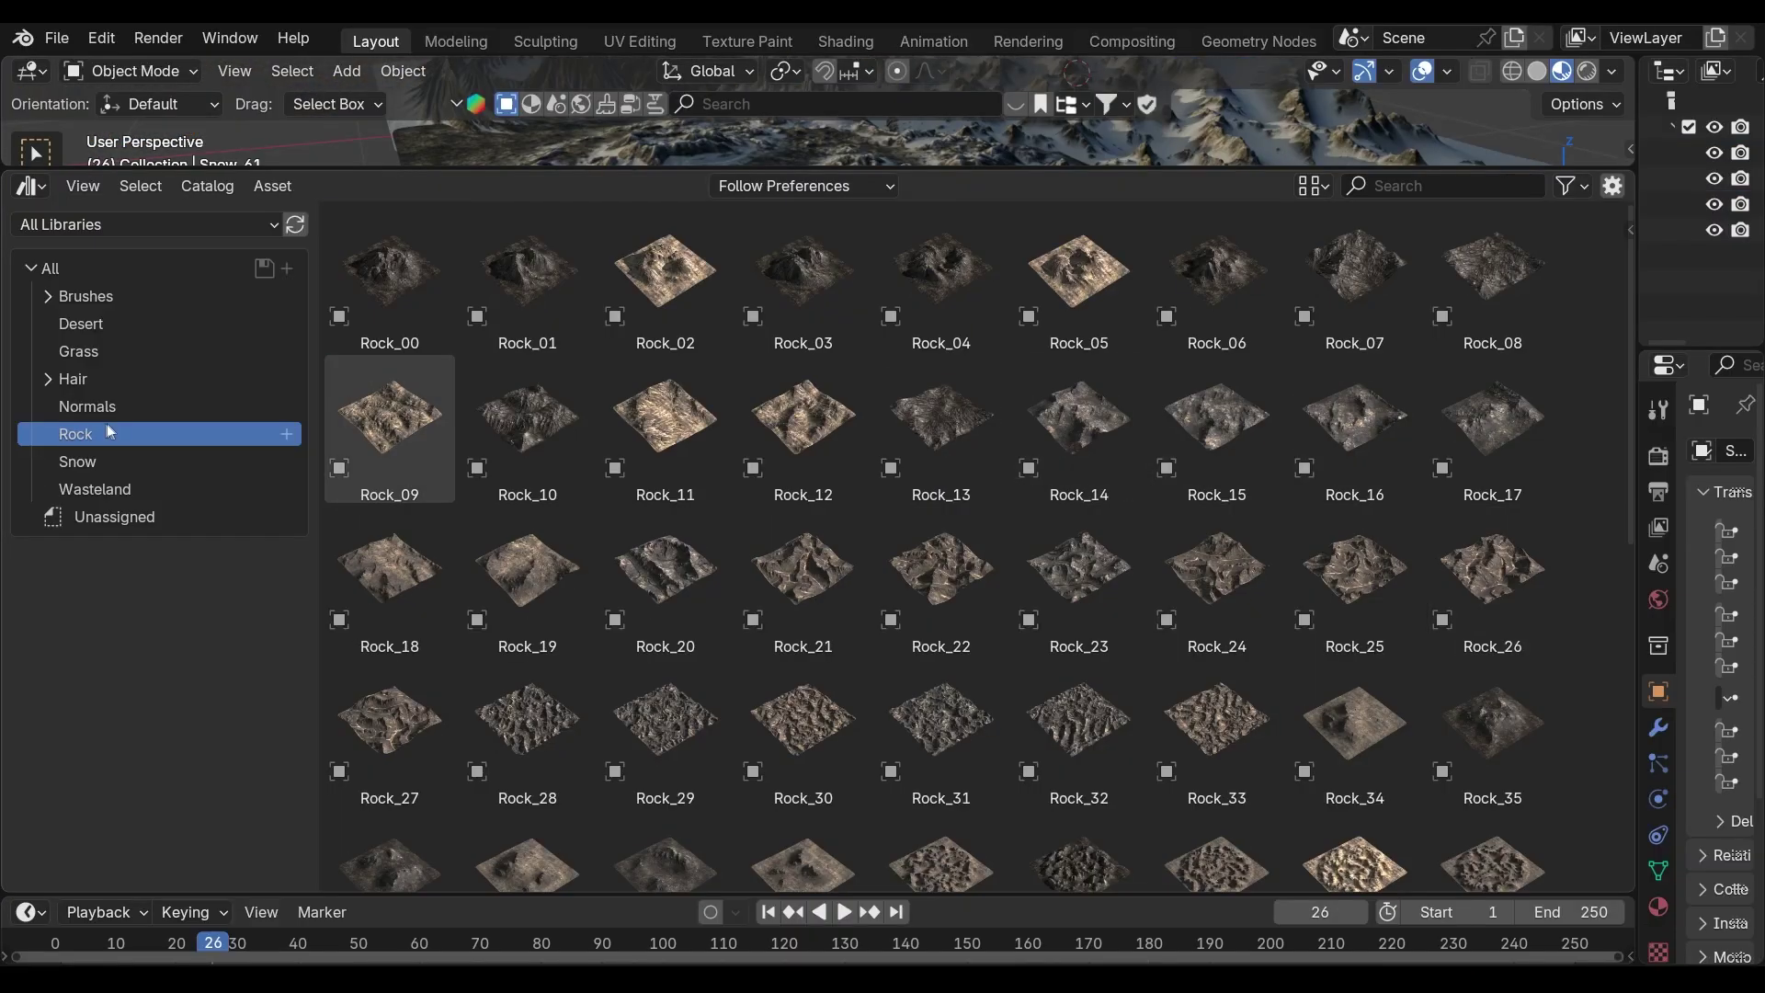
left_click(125, 329)
scroll(692, 453, "down", 5)
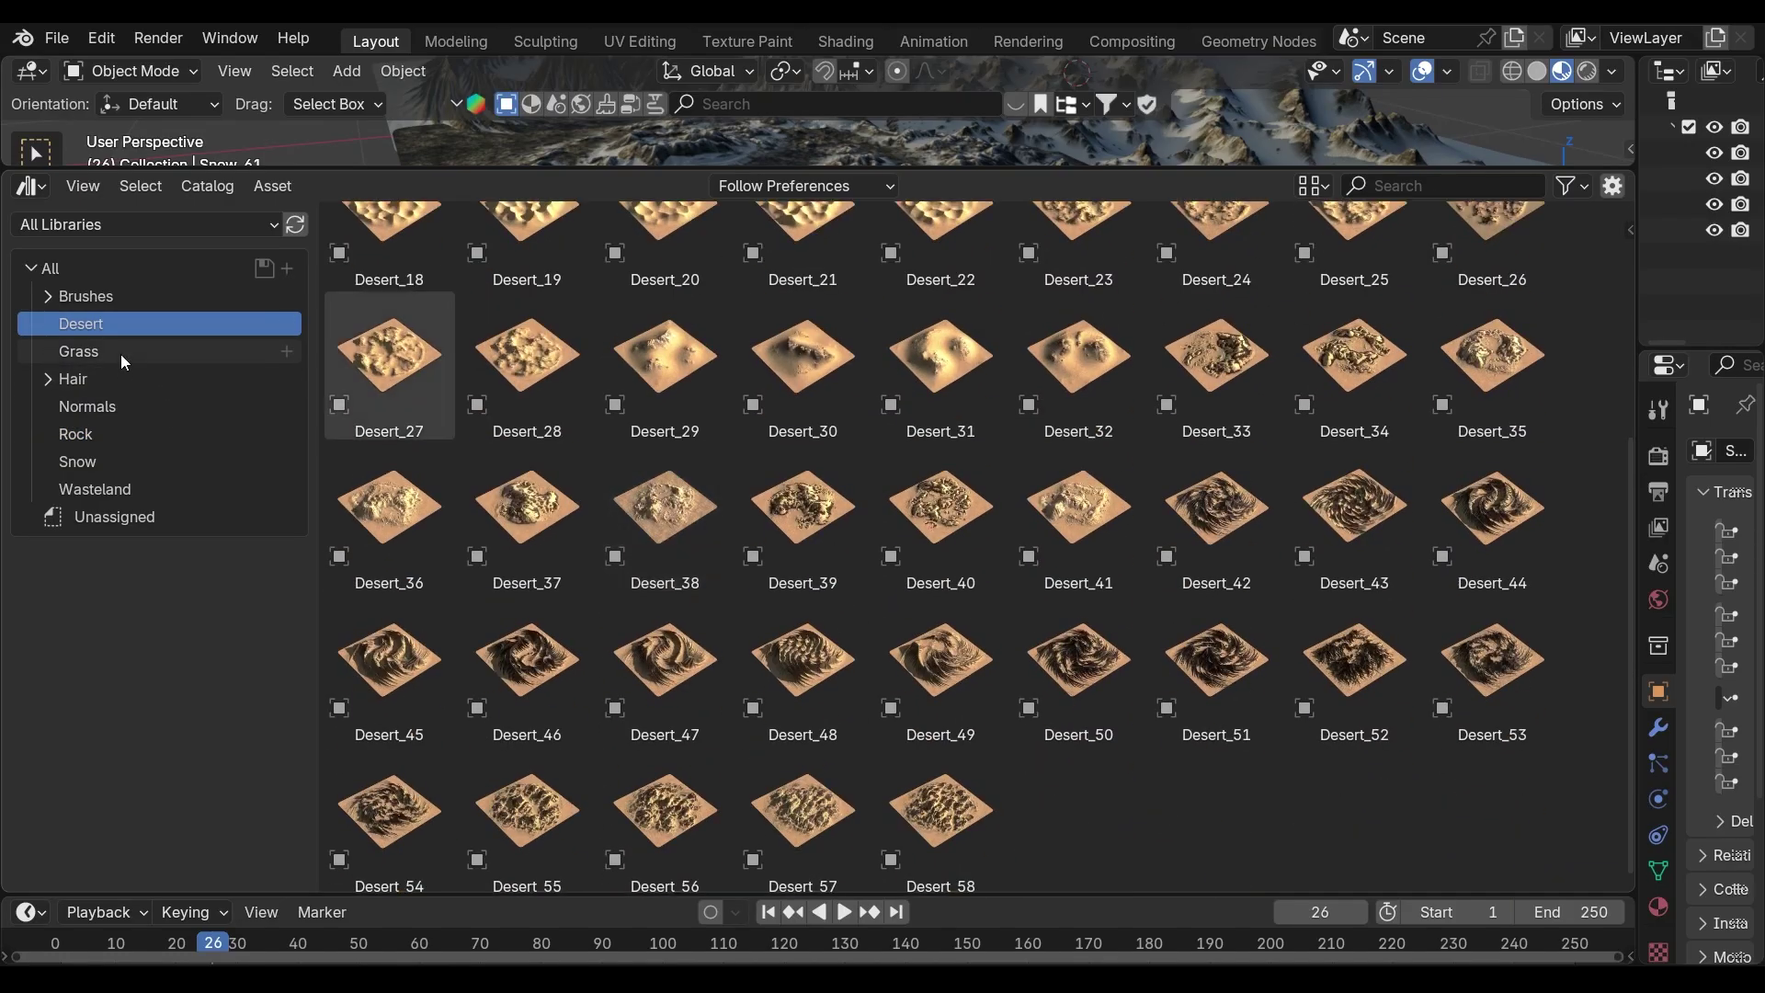
left_click(107, 406)
left_click(111, 434)
scroll(887, 423, "down", 3)
scroll(887, 422, "down", 3)
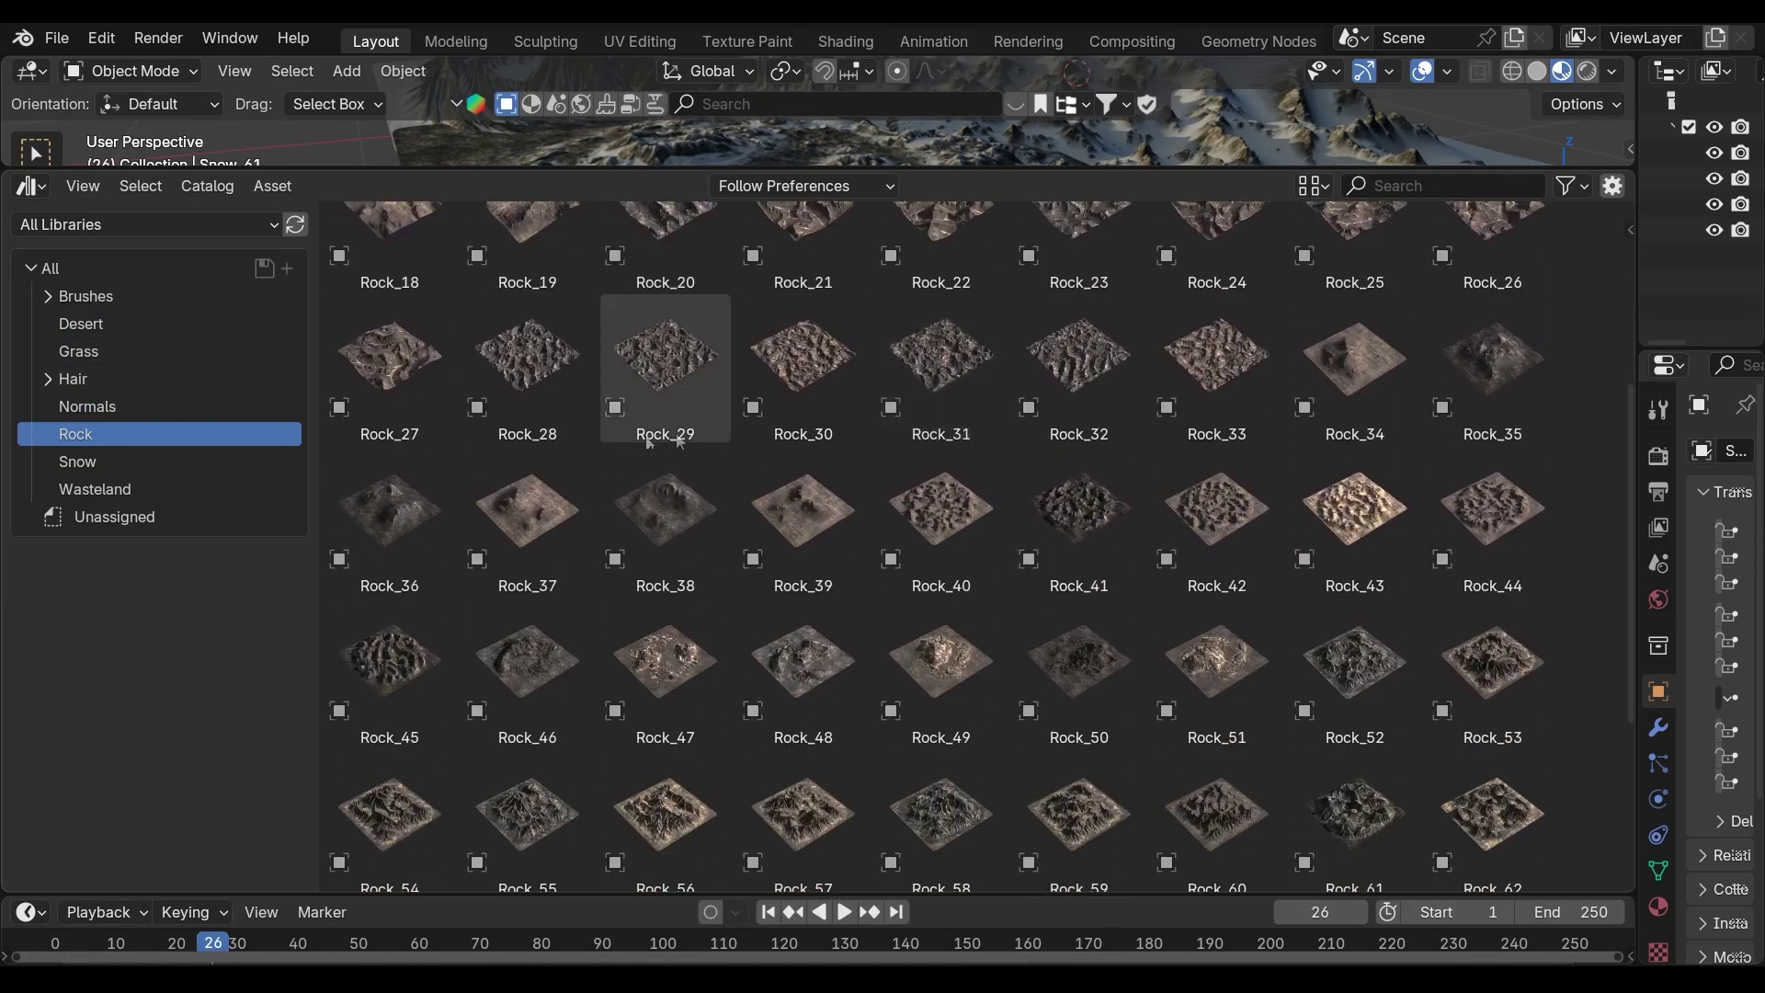
- Look at the Snow and Wasteland catalogs, return to Snow, and enlarge the 3D viewport
left_click(77, 461)
scroll(875, 413, "down", 5)
scroll(816, 448, "up", 7)
left_click(96, 489)
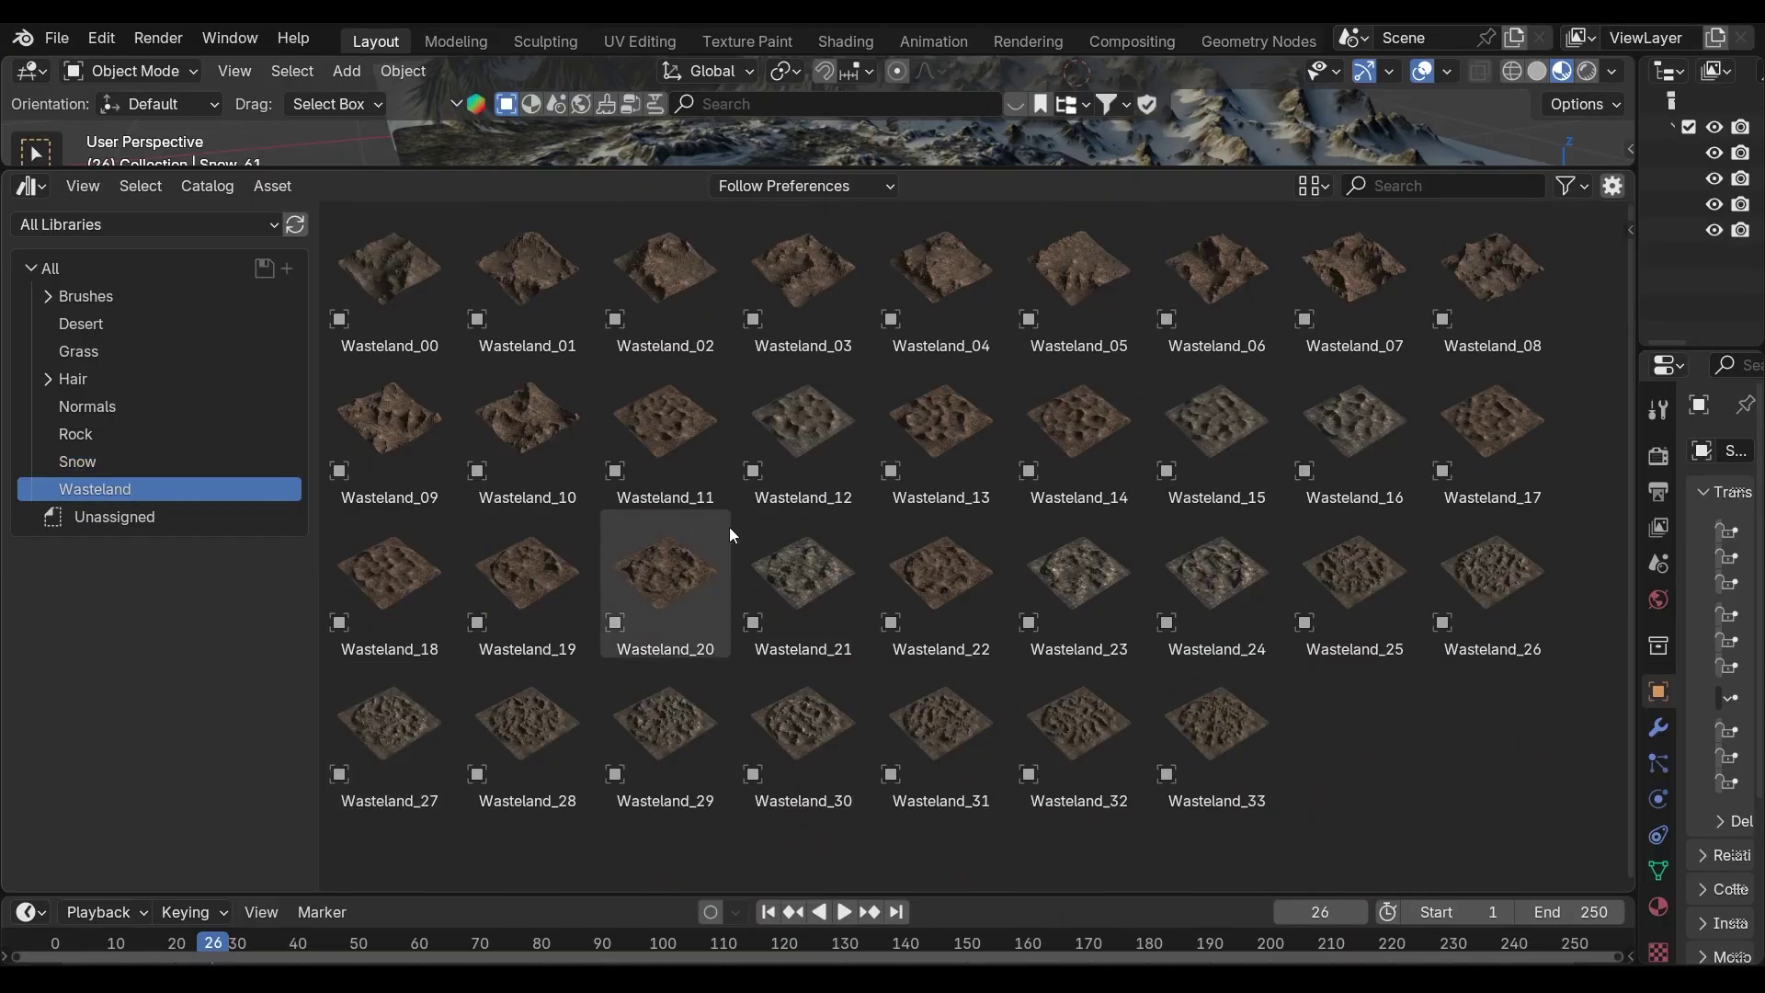
left_click(77, 462)
left_click_drag(824, 173, 824, 680)
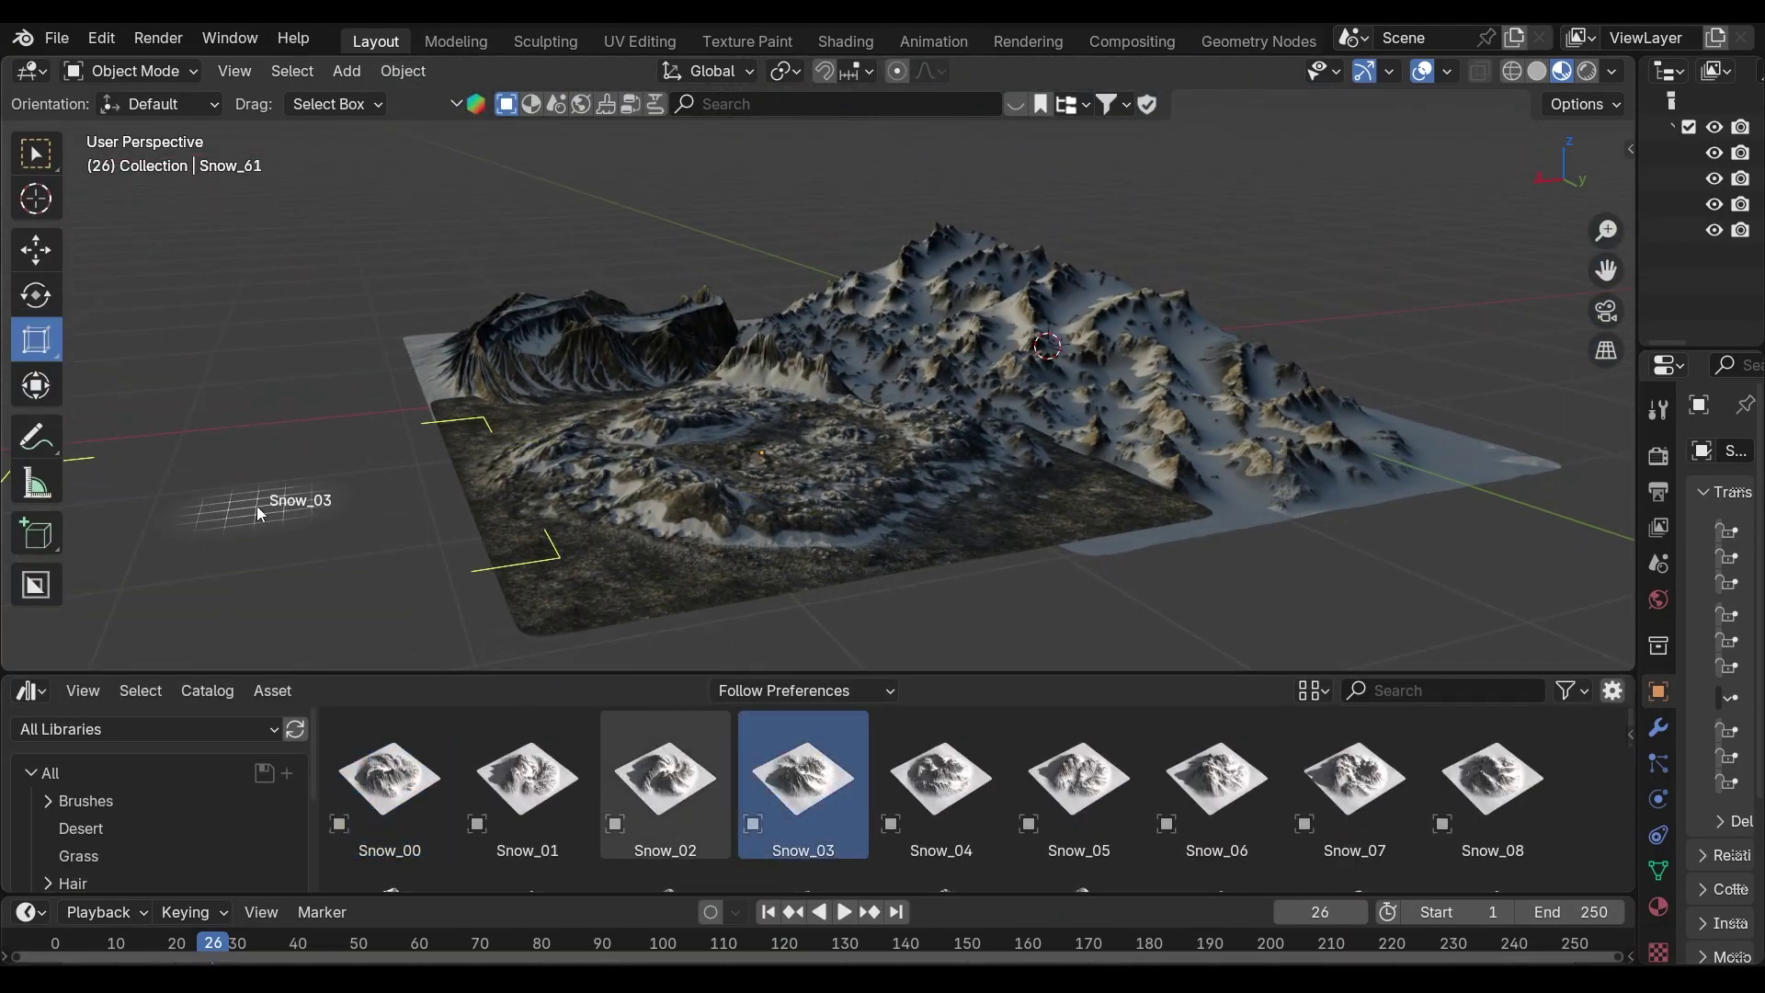